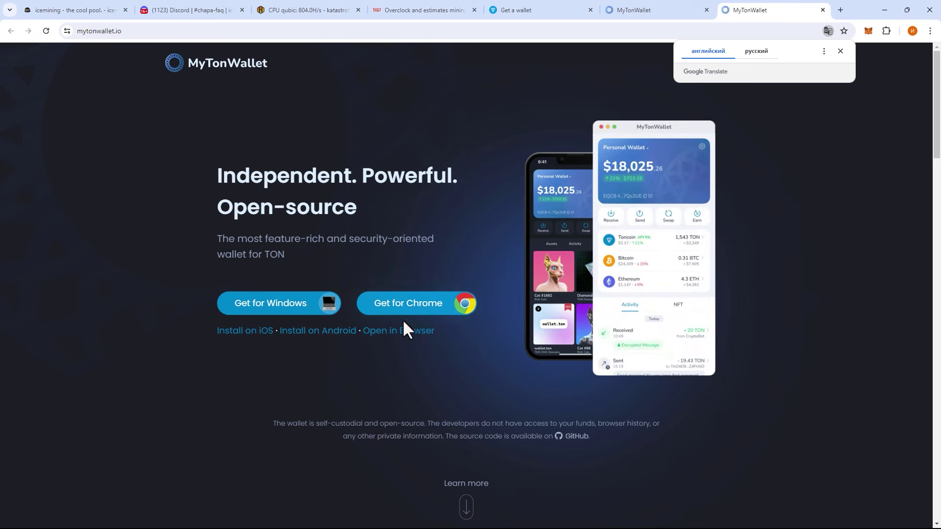
- Install the MyTonWallet extension from the Chrome Web Store and begin creating a new wallet
{"action": "left_click", "coordinate": [401, 318]}
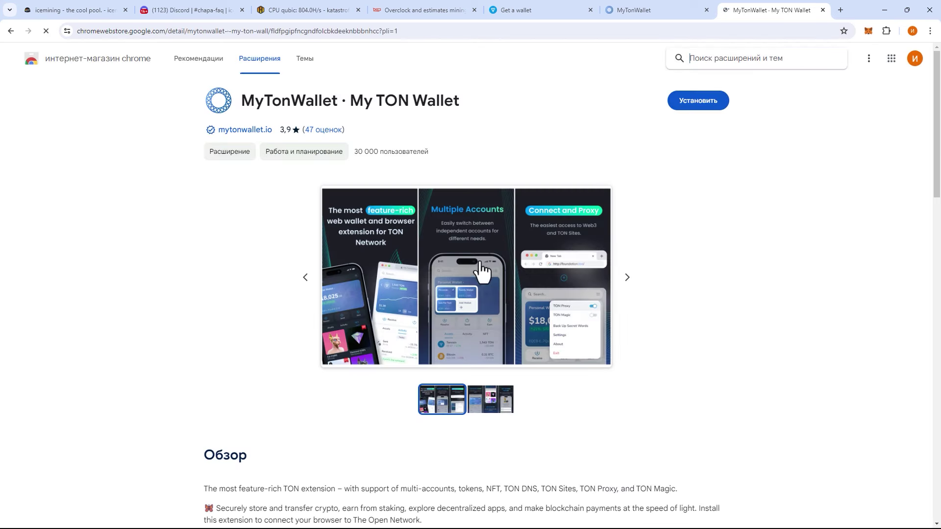
{"action": "left_click", "coordinate": [711, 103]}
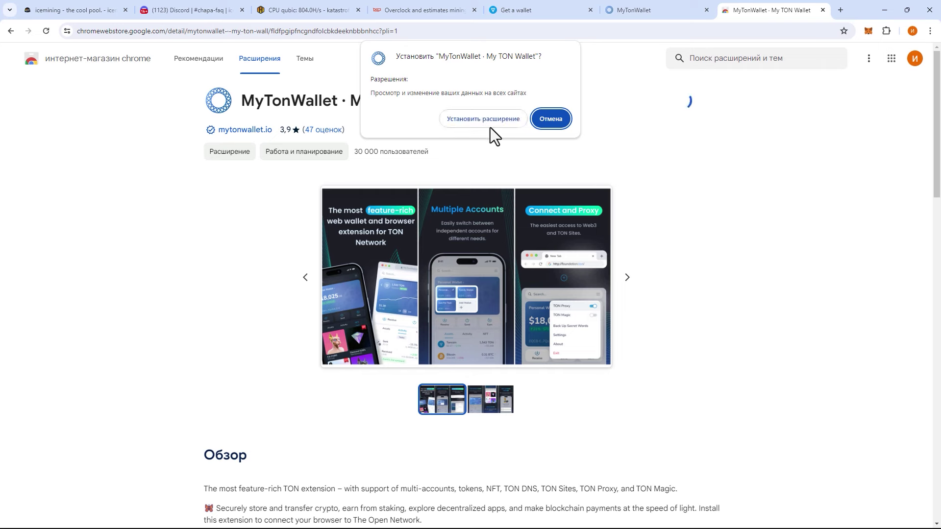
{"action": "left_click", "coordinate": [489, 123]}
{"action": "left_click", "coordinate": [833, 362]}
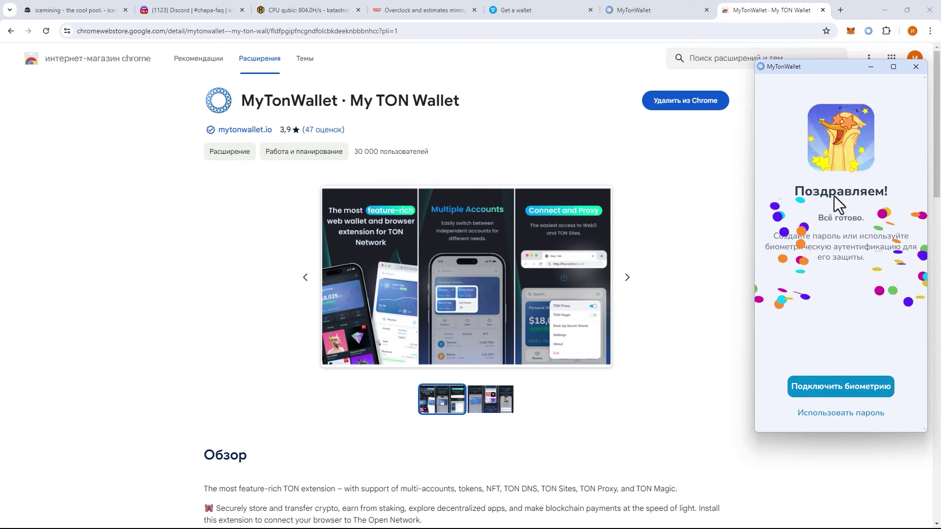
- Protect the new wallet with a password entered twice and accept the security rules
{"action": "left_click", "coordinate": [841, 414]}
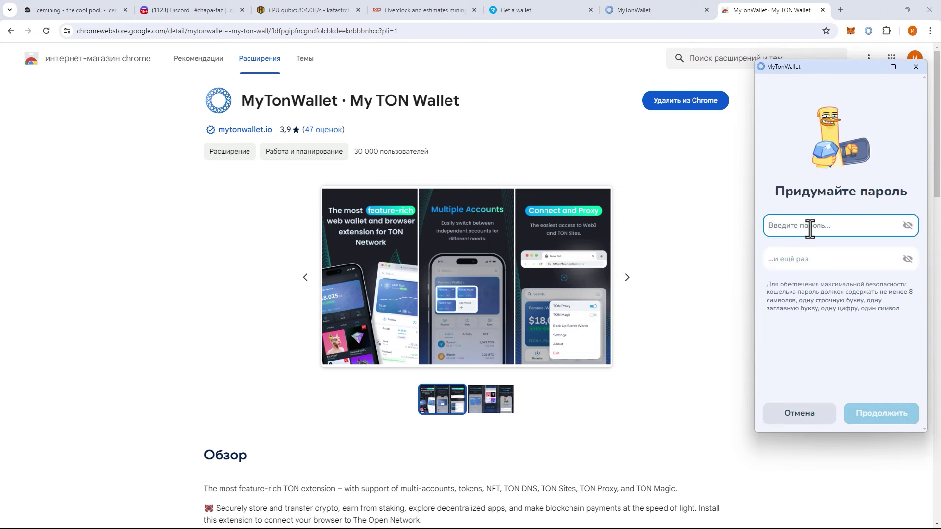
{"action": "type", "text": "•••••••••••"}
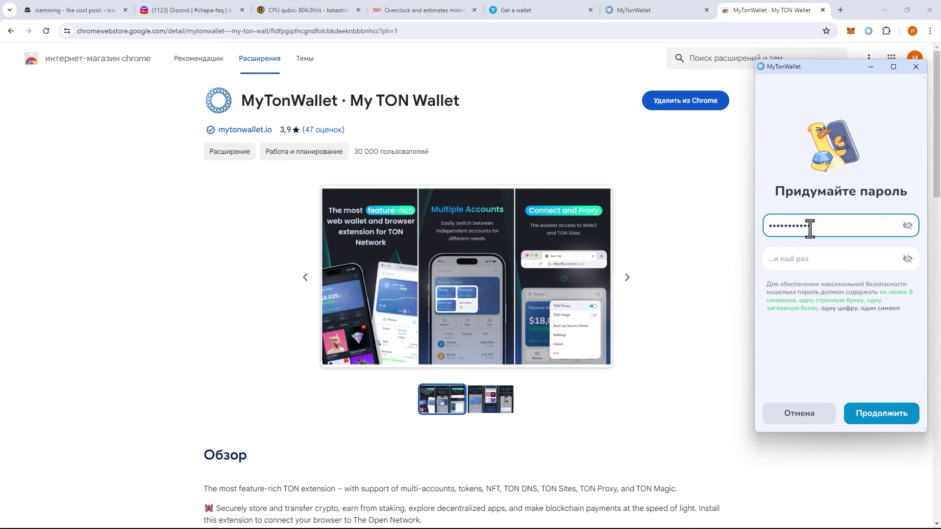
{"action": "key", "text": "Tab"}
{"action": "type", "text": "•••••••••••"}
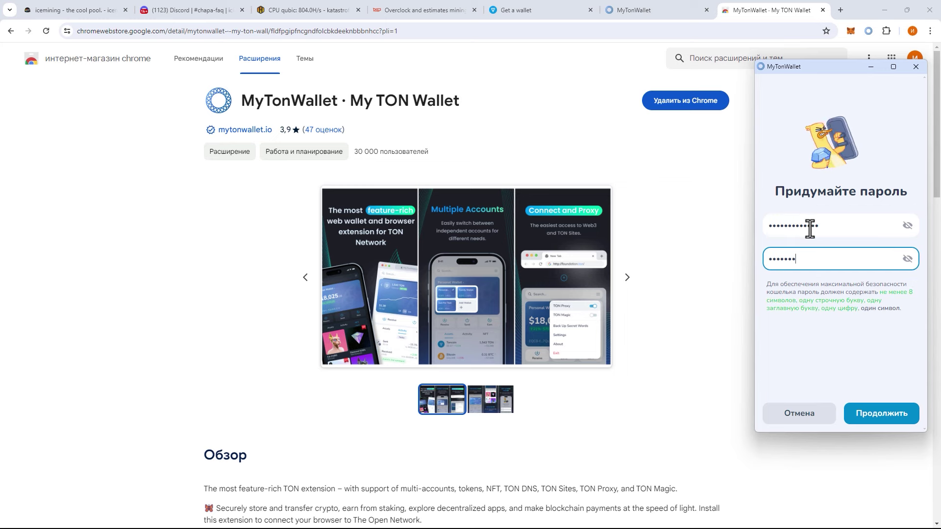
{"action": "key", "text": "Return"}
{"action": "left_click", "coordinate": [772, 357]}
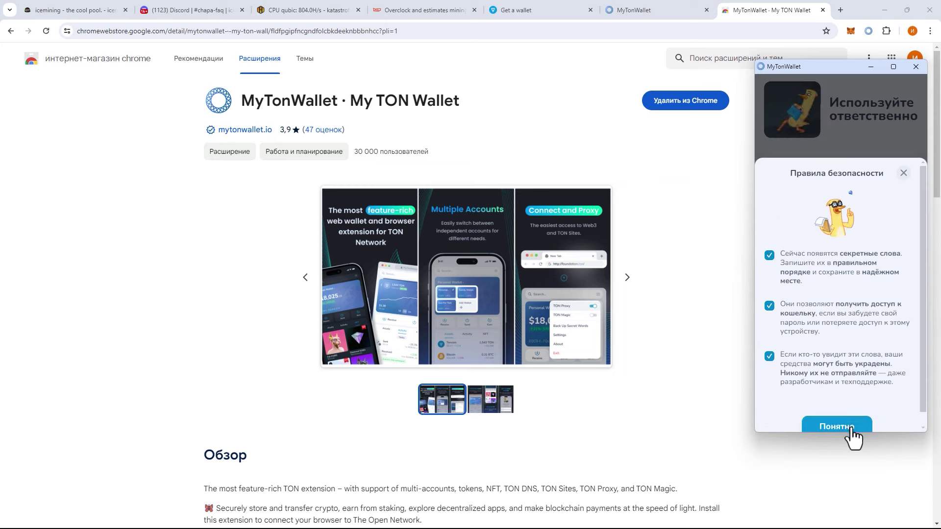
{"action": "left_click", "coordinate": [794, 428]}
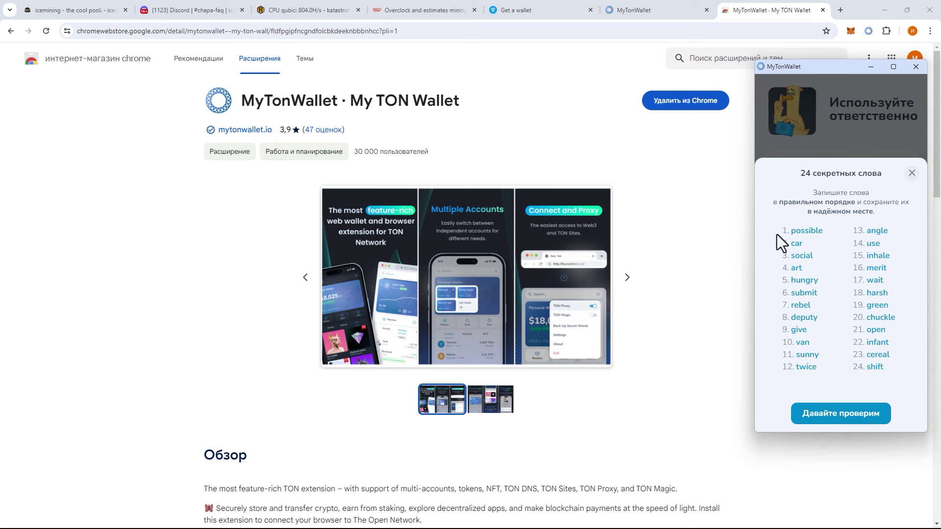
- Save the 24 secret words to Notepad and fill in the requested check words, including word 16
{"action": "left_click_drag", "start_coordinate": [777, 234], "coordinate": [831, 383]}
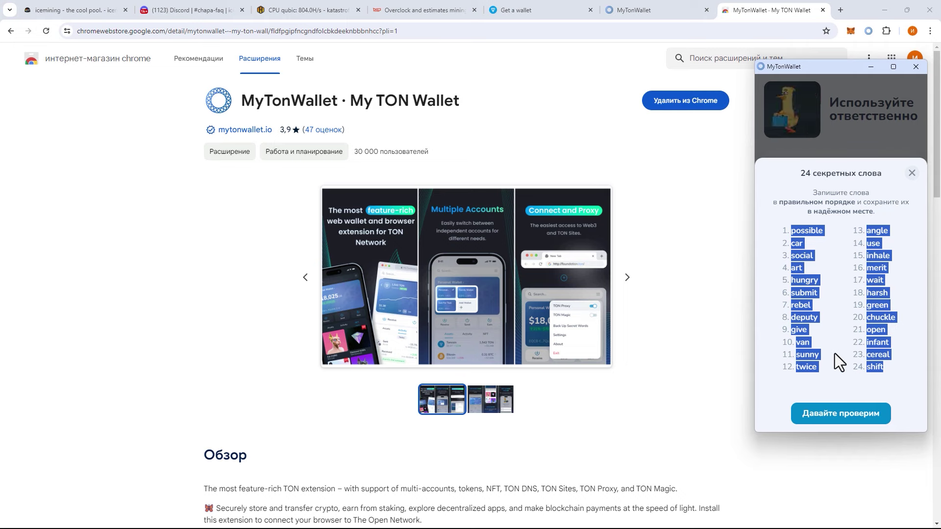
{"action": "left_click", "coordinate": [845, 414]}
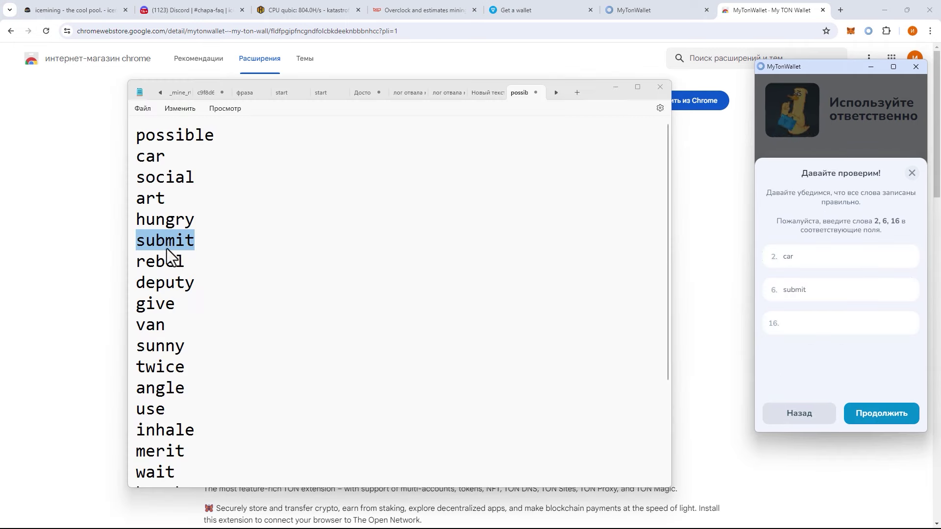
{"action": "left_click", "coordinate": [166, 240]}
{"action": "left_click", "coordinate": [172, 142]}
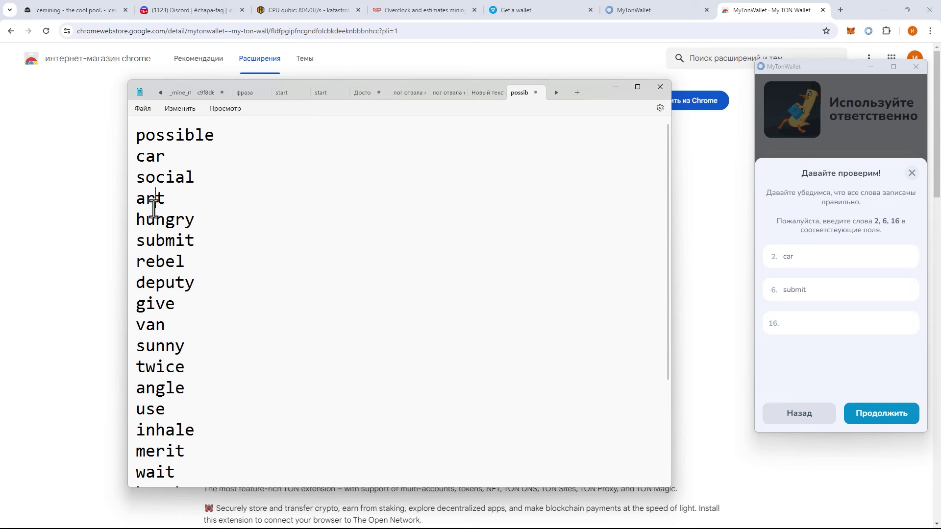
{"action": "left_click", "coordinate": [165, 264]}
{"action": "left_click", "coordinate": [156, 368]}
{"action": "double_click", "coordinate": [155, 451]}
{"action": "key", "text": "ctrl+c"}
{"action": "left_click", "coordinate": [798, 322]}
{"action": "key", "text": "ctrl+v"}
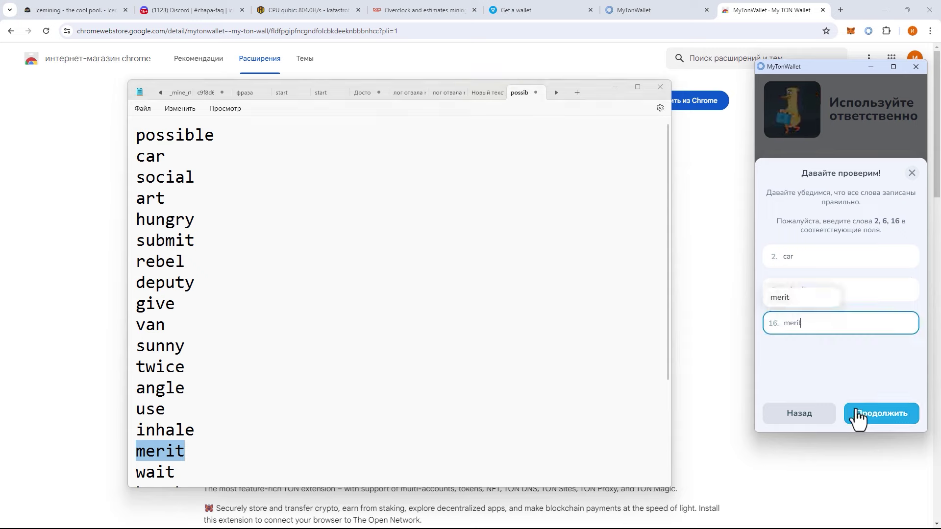
{"action": "left_click", "coordinate": [857, 415]}
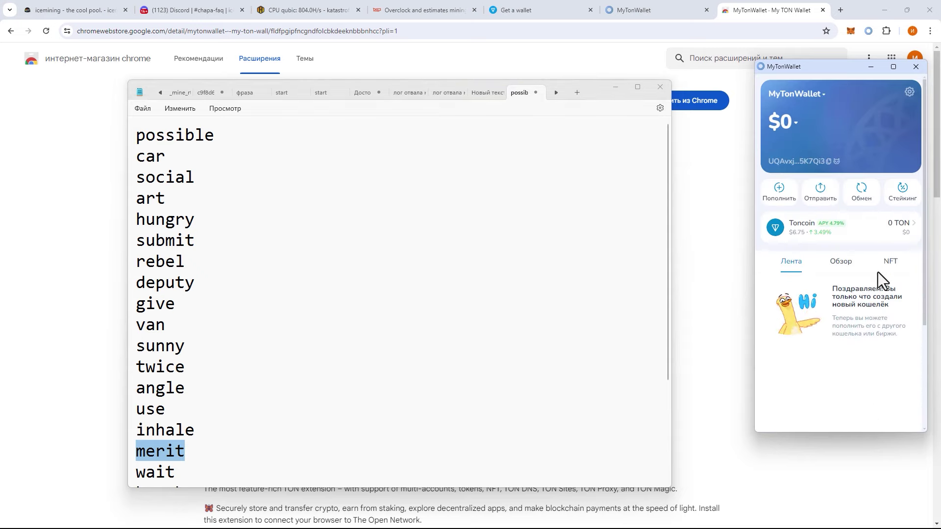
- Search 'cha' under Settings > Активы и Лента > Добавить токен and add ChipiCoin (CHAPA)
{"action": "left_click", "coordinate": [615, 88]}
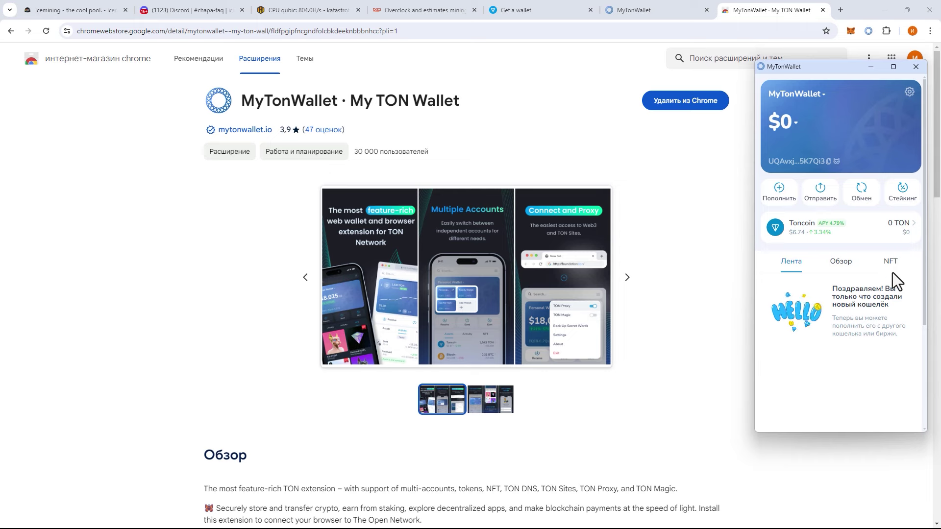
{"action": "left_click", "coordinate": [908, 98]}
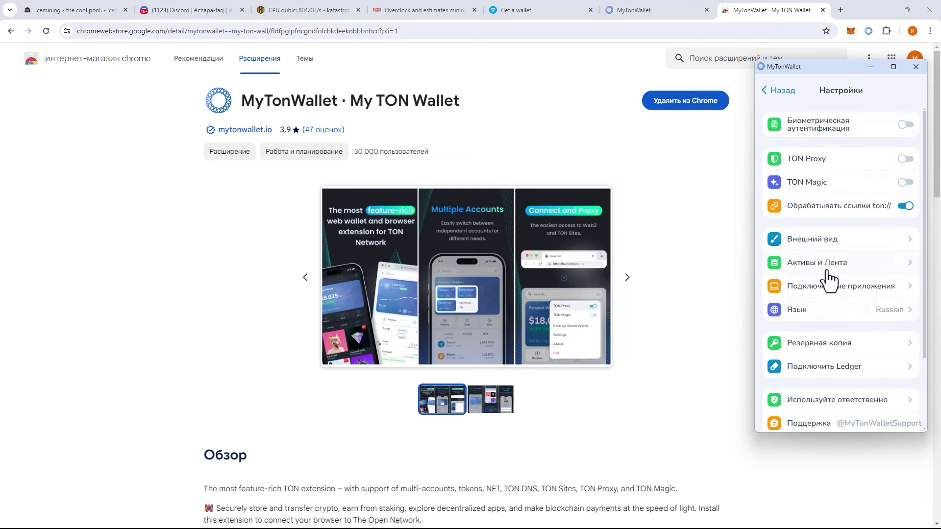
{"action": "left_click", "coordinate": [826, 278]}
{"action": "left_click", "coordinate": [831, 306]}
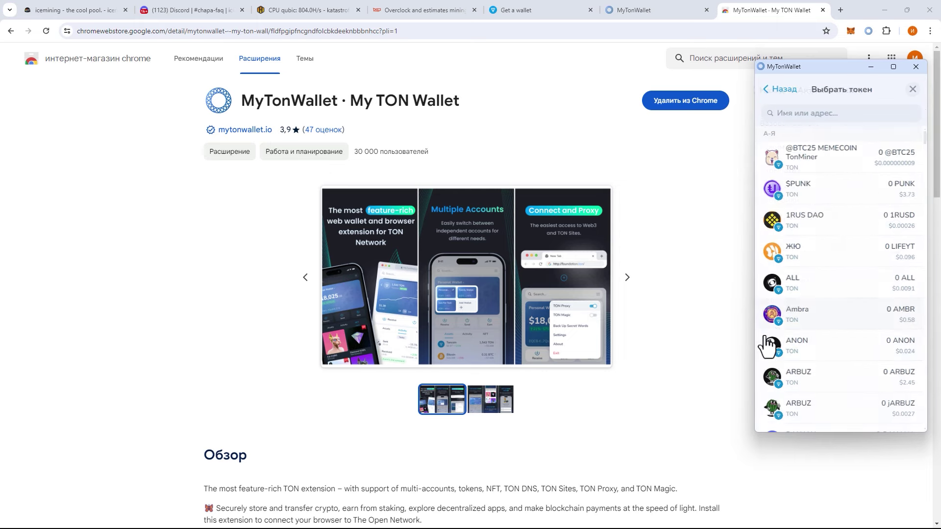
{"action": "left_click", "coordinate": [813, 116]}
{"action": "type", "text": "cha"}
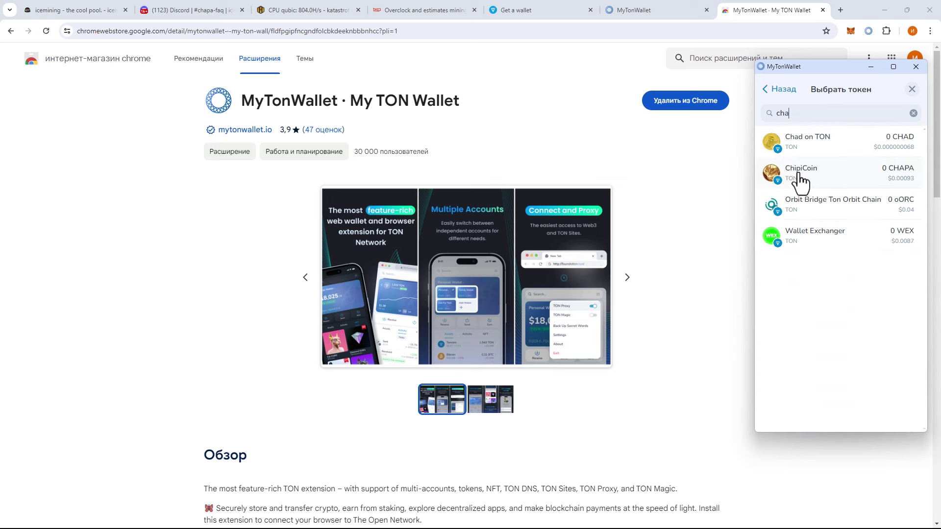
{"action": "left_click", "coordinate": [800, 181]}
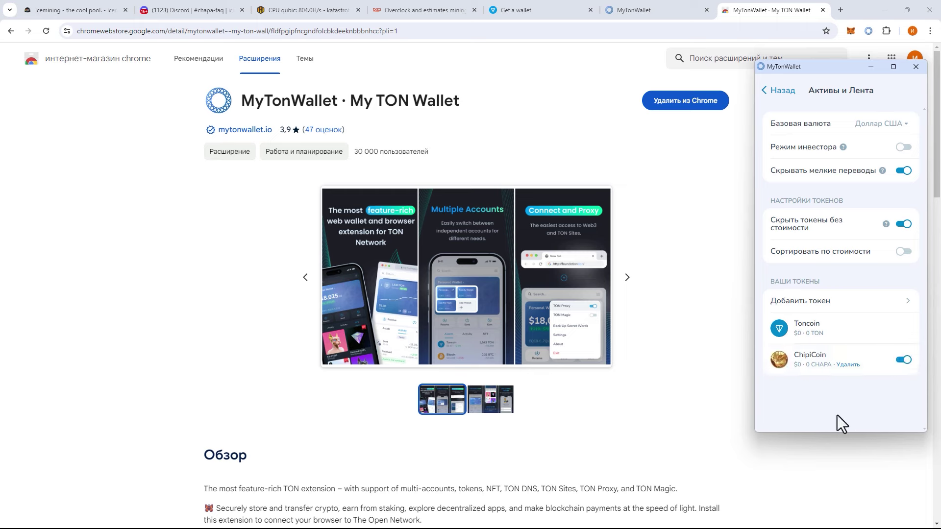
{"action": "left_click", "coordinate": [770, 96]}
{"action": "left_click", "coordinate": [765, 98]}
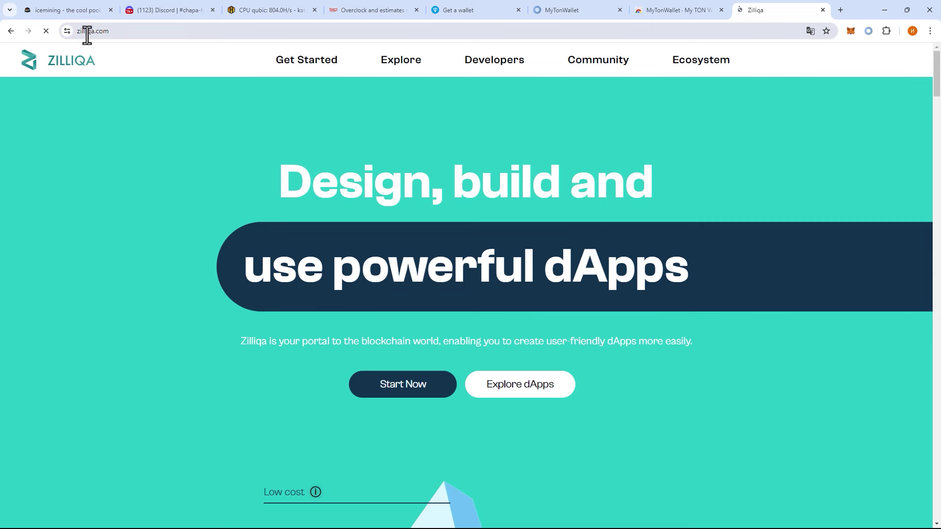
- Go from Get Started > Wallets to the ZilPay card and its Chrome Extension page on zilpay.io
{"action": "mouse_move", "coordinate": [400, 69]}
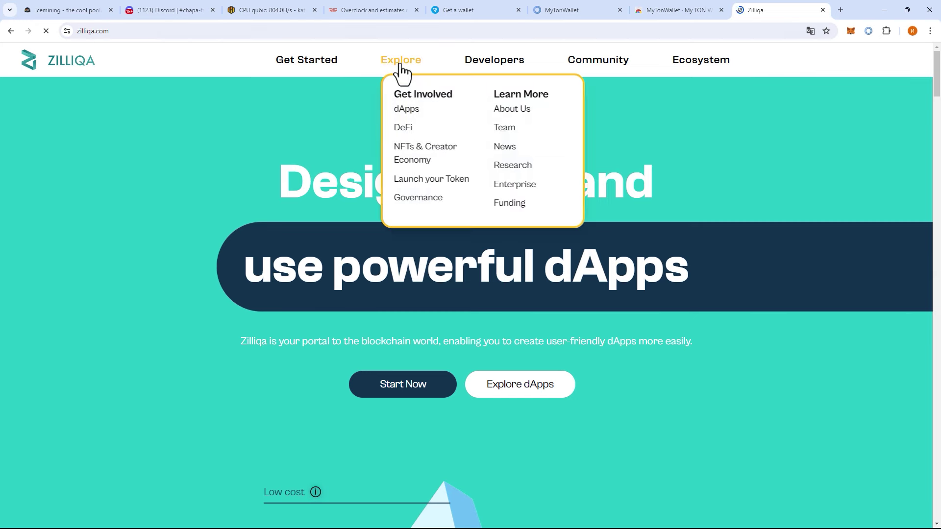
{"action": "mouse_move", "coordinate": [337, 64]}
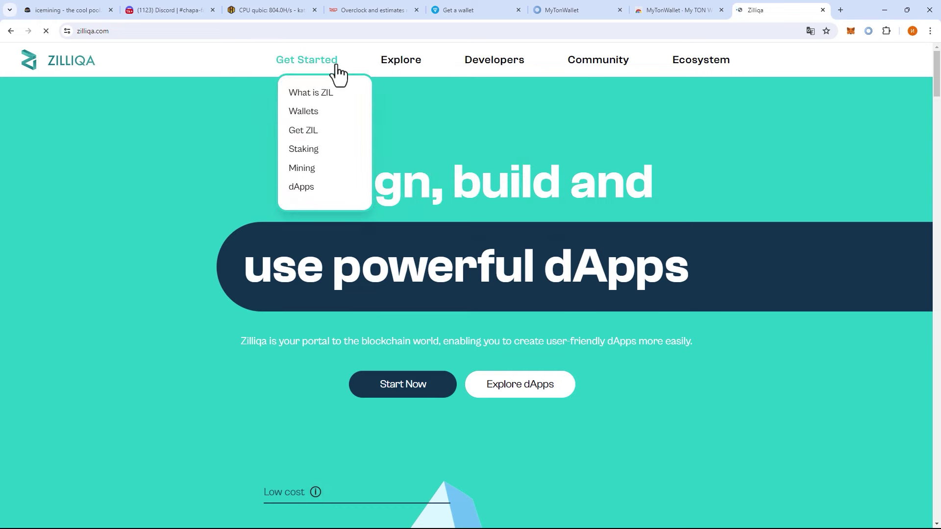
{"action": "left_click", "coordinate": [313, 114]}
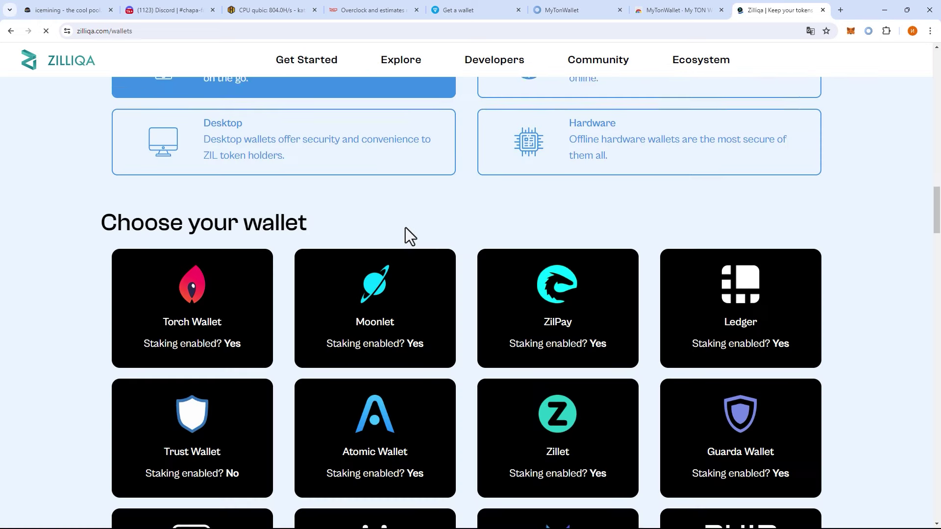
{"action": "scroll", "coordinate": [407, 230], "scroll_direction": "down", "scroll_amount": 1}
{"action": "left_click", "coordinate": [510, 265]}
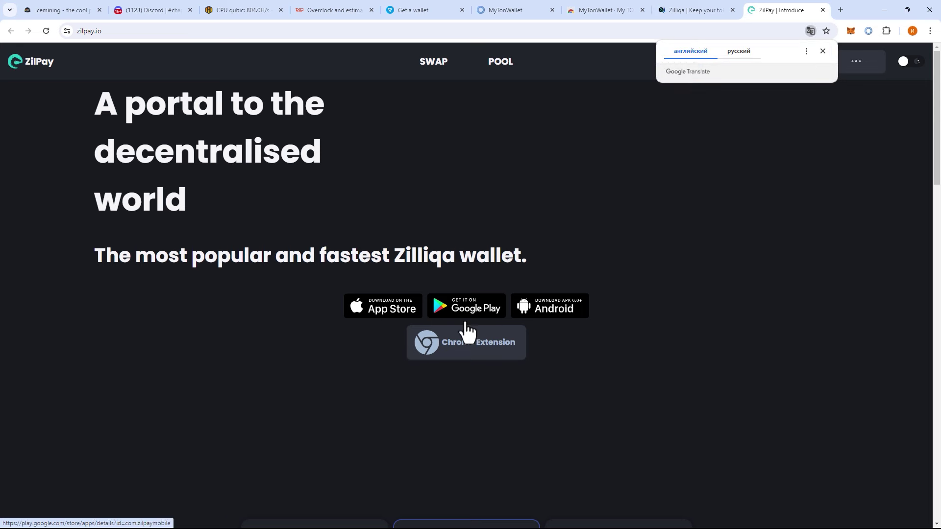
{"action": "left_click", "coordinate": [442, 347]}
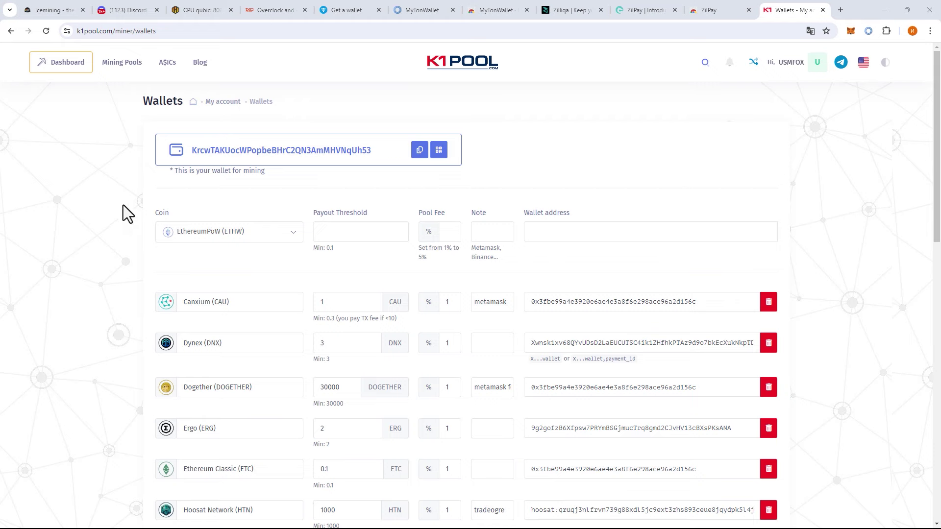
- Browse the K1Pool coin list without choosing, then scroll down to the Zilliqa (ZIL) row
{"action": "scroll", "coordinate": [141, 259], "scroll_direction": "down", "scroll_amount": 3}
{"action": "scroll", "coordinate": [141, 260], "scroll_direction": "up", "scroll_amount": 3}
{"action": "left_click", "coordinate": [215, 239]}
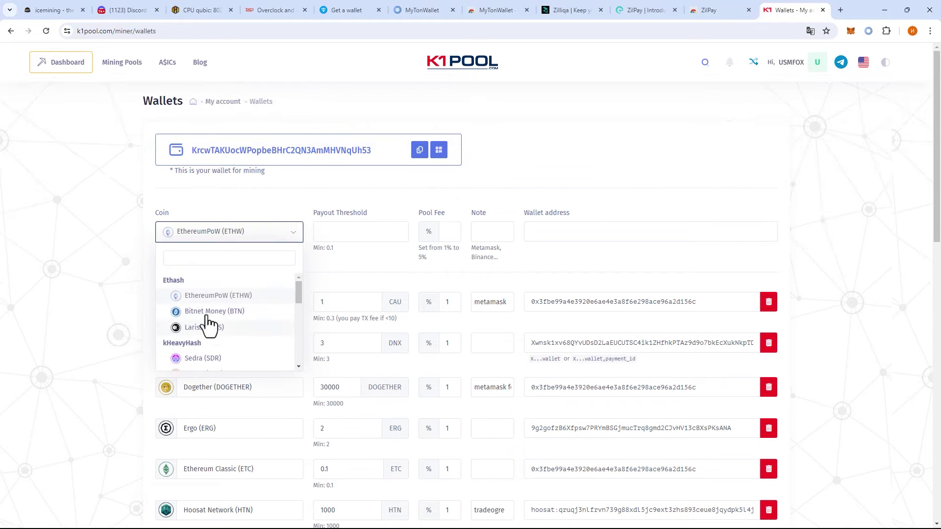
{"action": "scroll", "coordinate": [214, 331], "scroll_direction": "down", "scroll_amount": 3}
{"action": "scroll", "coordinate": [214, 331], "scroll_direction": "up", "scroll_amount": 3}
{"action": "left_click", "coordinate": [142, 318]}
{"action": "scroll", "coordinate": [269, 321], "scroll_direction": "down", "scroll_amount": 15}
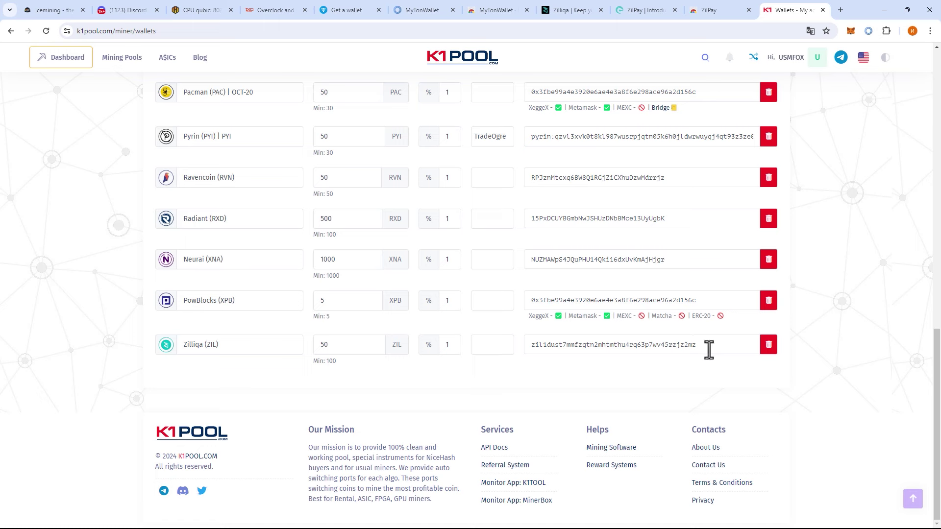
- Highlight the saved Zilliqa payout address and its Min: 100 ZIL note
{"action": "left_click_drag", "start_coordinate": [709, 349], "coordinate": [532, 353]}
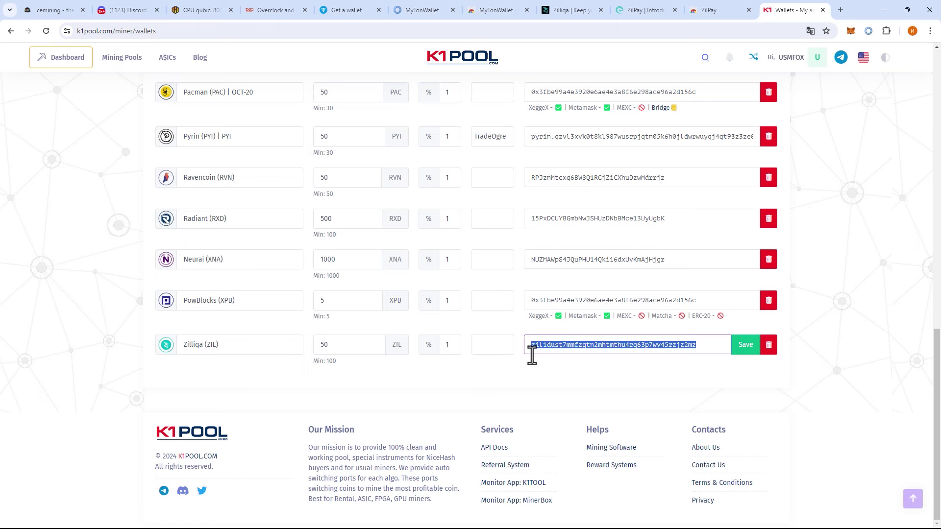
{"action": "left_click", "coordinate": [541, 385]}
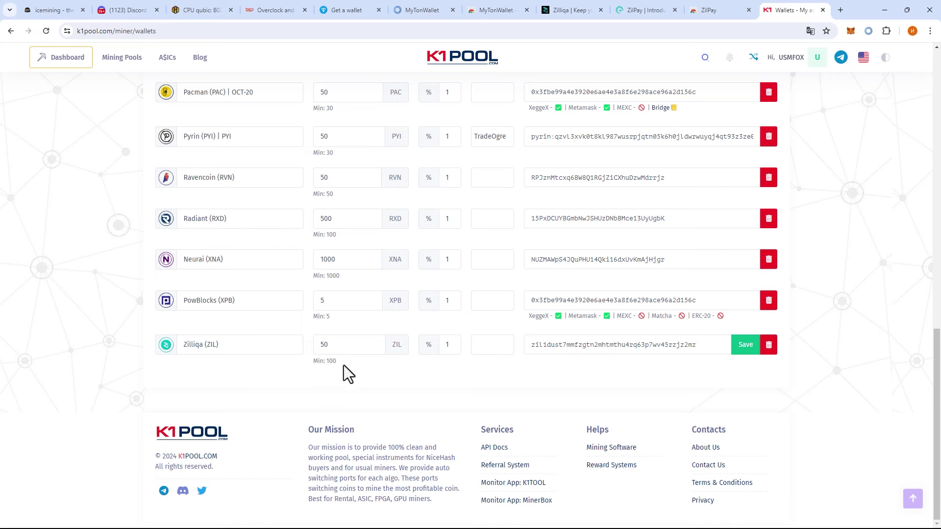
{"action": "left_click_drag", "start_coordinate": [330, 363], "coordinate": [316, 363]}
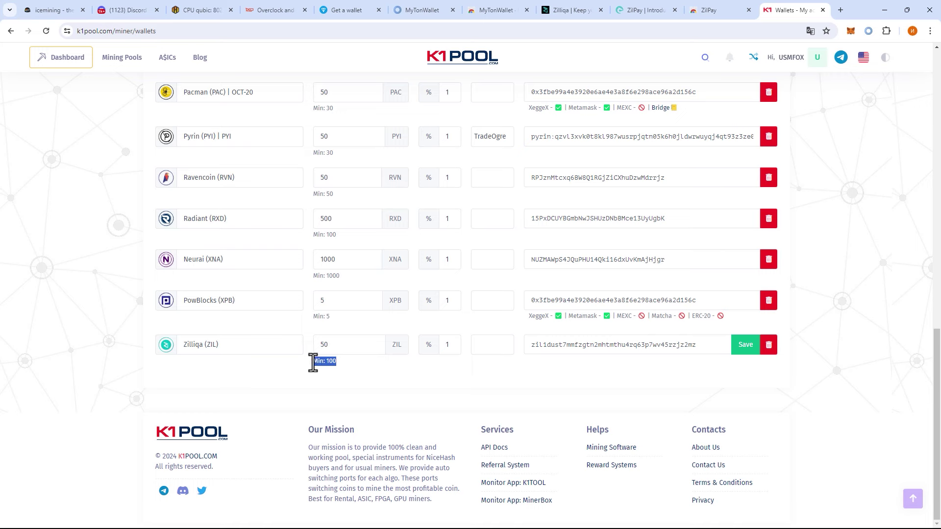
{"action": "left_click", "coordinate": [354, 362]}
{"action": "left_click_drag", "start_coordinate": [334, 363], "coordinate": [326, 362]}
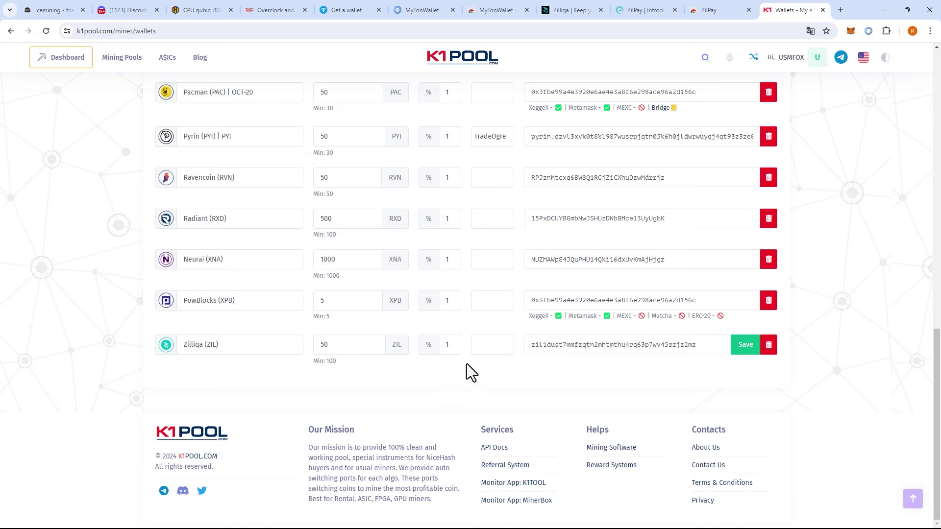
{"action": "left_click_drag", "start_coordinate": [696, 346], "coordinate": [529, 348]}
{"action": "left_click", "coordinate": [563, 383]}
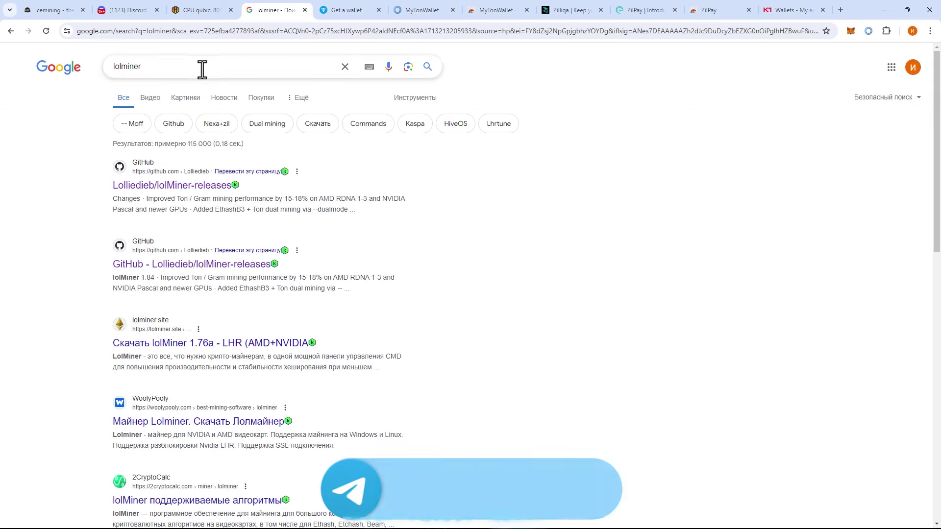
- Open the Lolliedieb/lolMiner-releases 1.86 release and copy the lolminer-1.86.ZIL.tar.gz link address
{"action": "left_click", "coordinate": [172, 67]}
{"action": "left_click", "coordinate": [473, 325]}
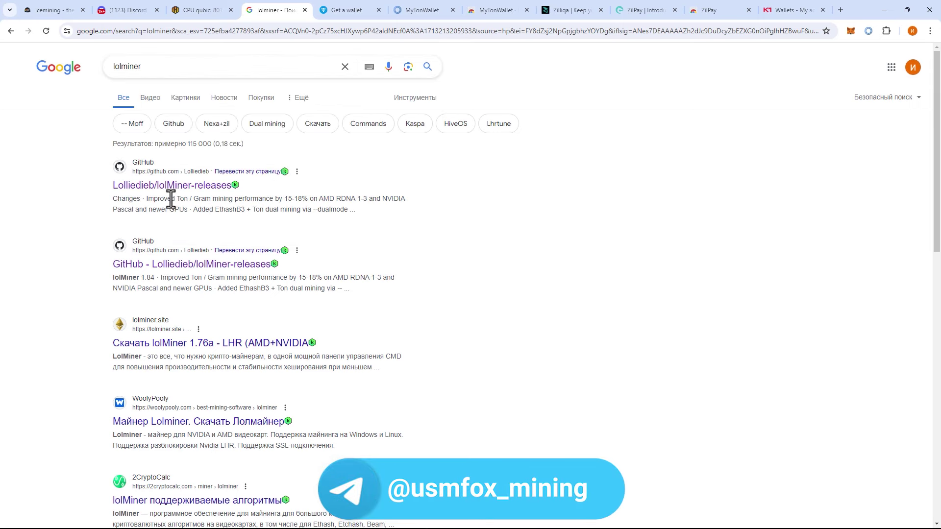
{"action": "left_click", "coordinate": [203, 189]}
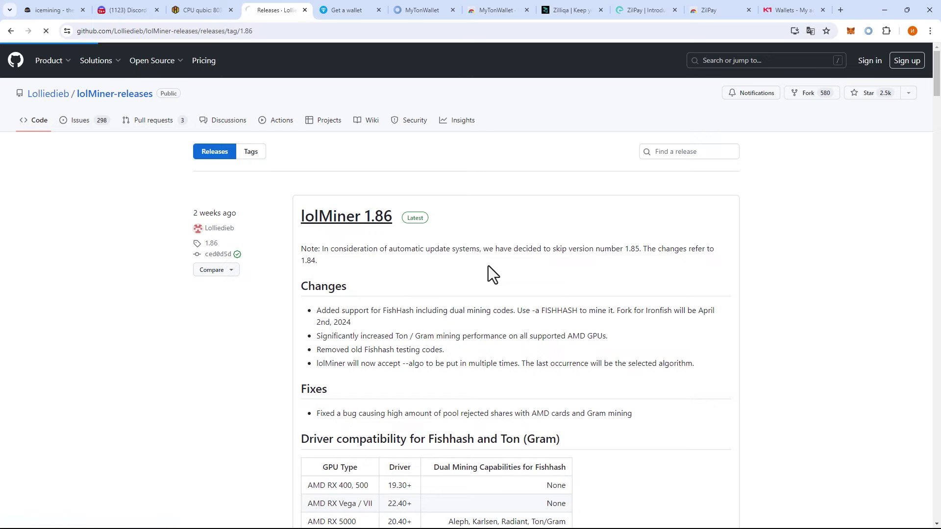
{"action": "scroll", "coordinate": [431, 267], "scroll_direction": "down", "scroll_amount": 10}
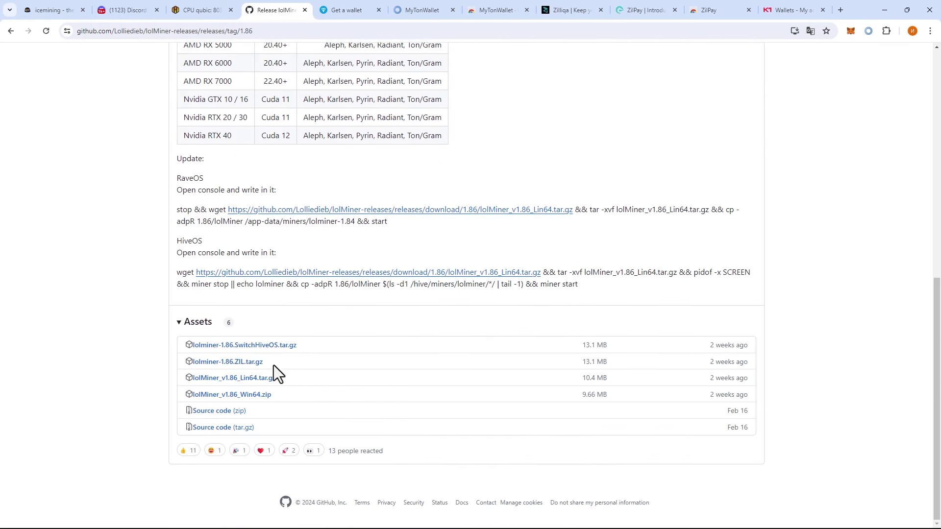
{"action": "right_click", "coordinate": [242, 367]}
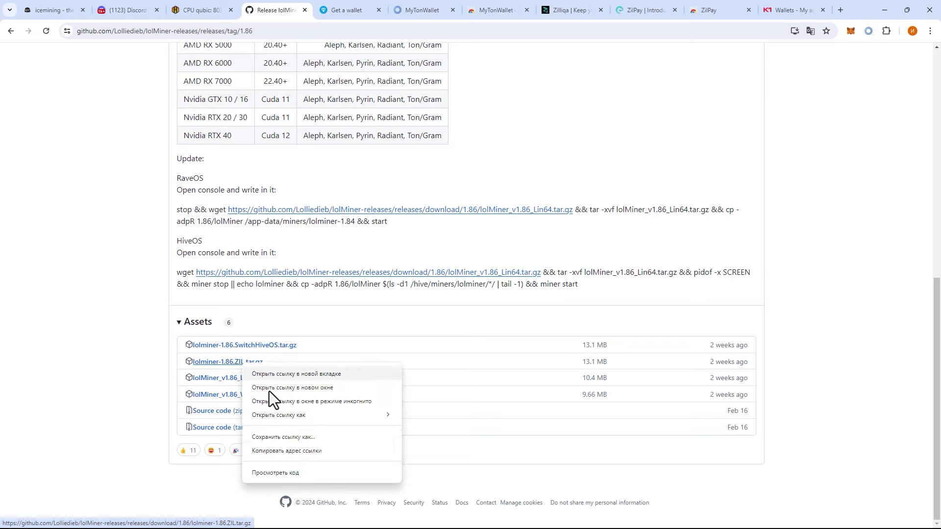
{"action": "left_click", "coordinate": [283, 451]}
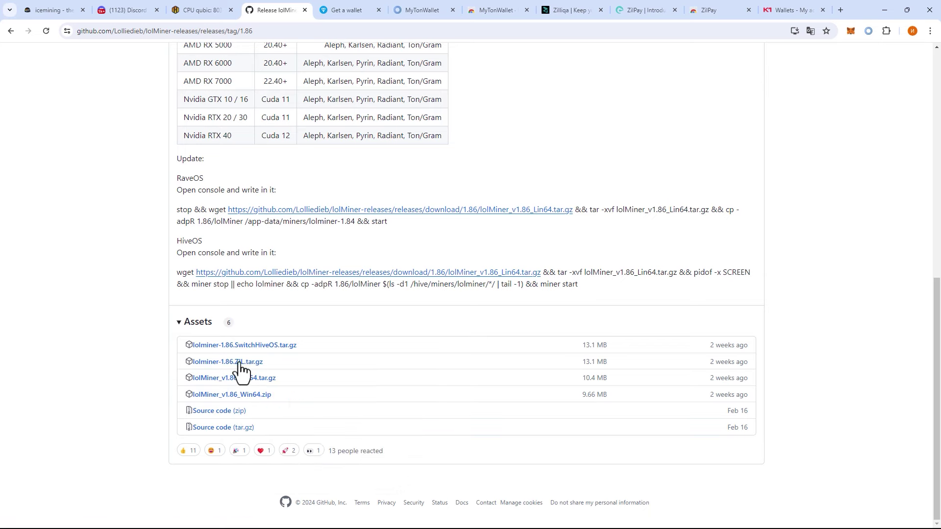
{"action": "right_click", "coordinate": [238, 363]}
{"action": "left_click", "coordinate": [276, 449]}
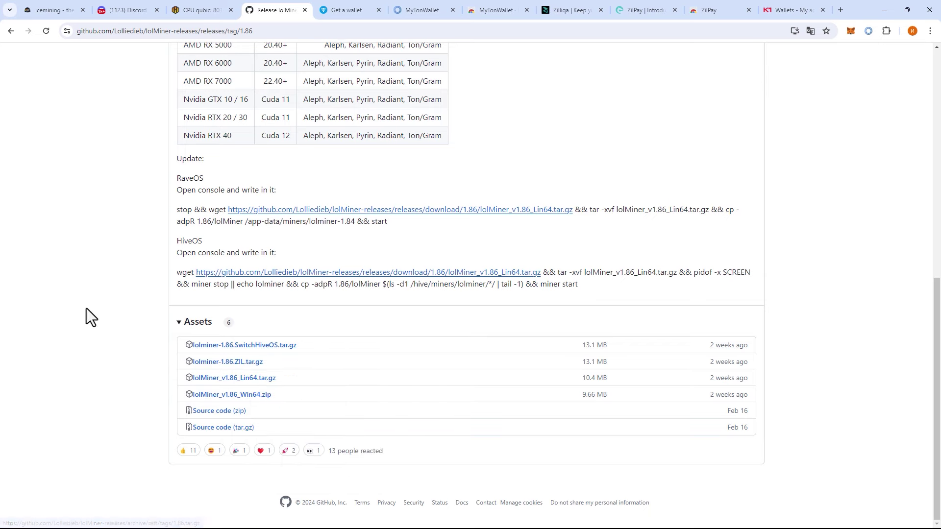
{"action": "left_click", "coordinate": [199, 10]}
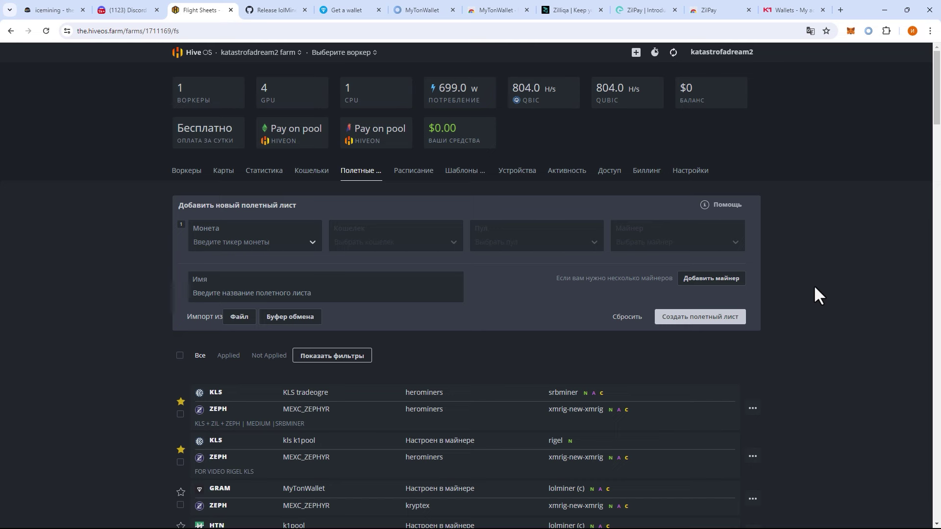
- Pick GRAM as the new flight sheet's coin and start adding a GRAM wallet
{"action": "left_click", "coordinate": [284, 241]}
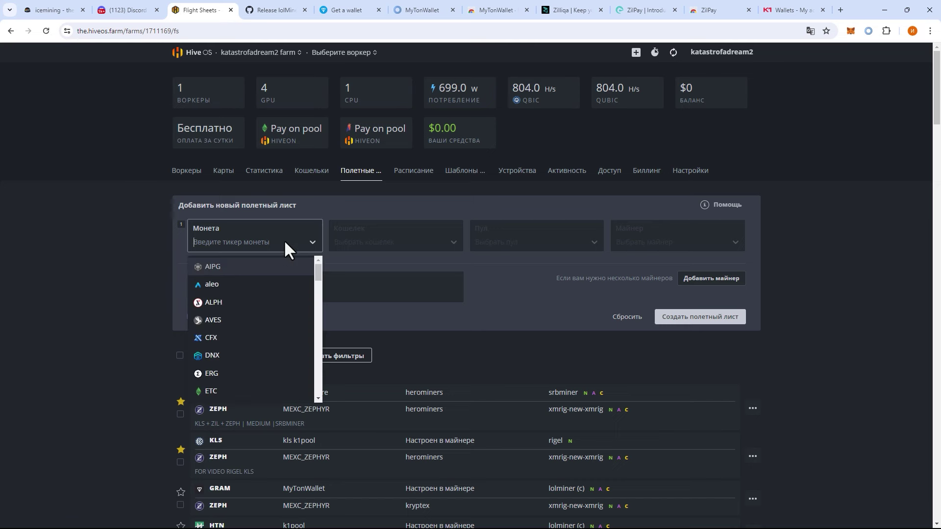
{"action": "type", "text": "gra"}
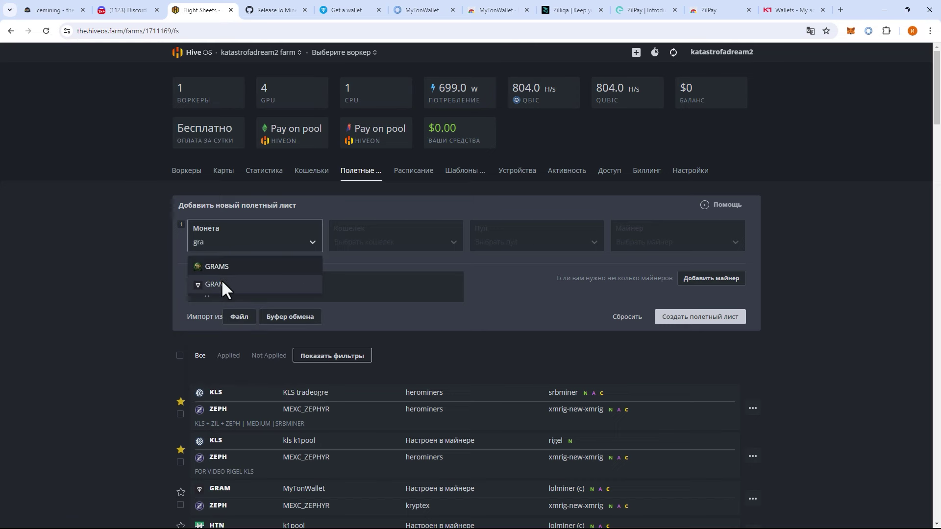
{"action": "left_click", "coordinate": [221, 279]}
{"action": "left_click", "coordinate": [363, 248]}
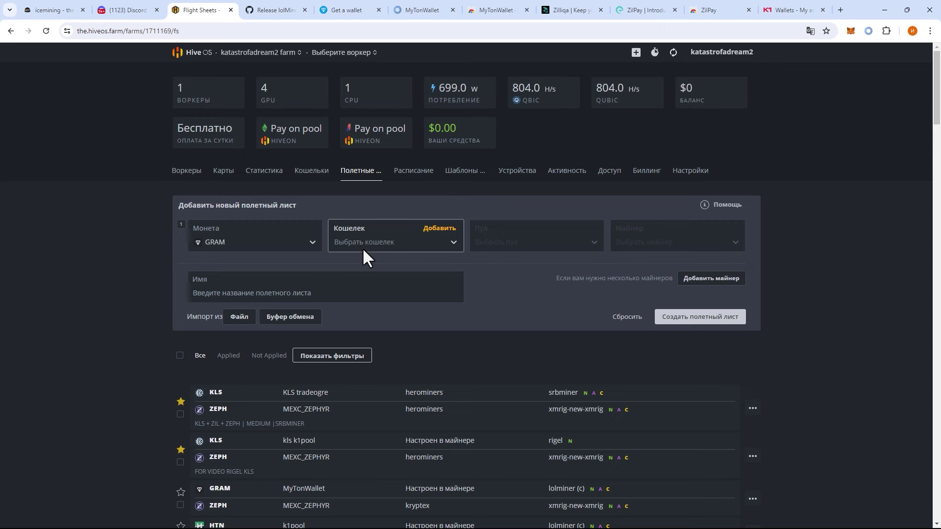
{"action": "left_click", "coordinate": [366, 239]}
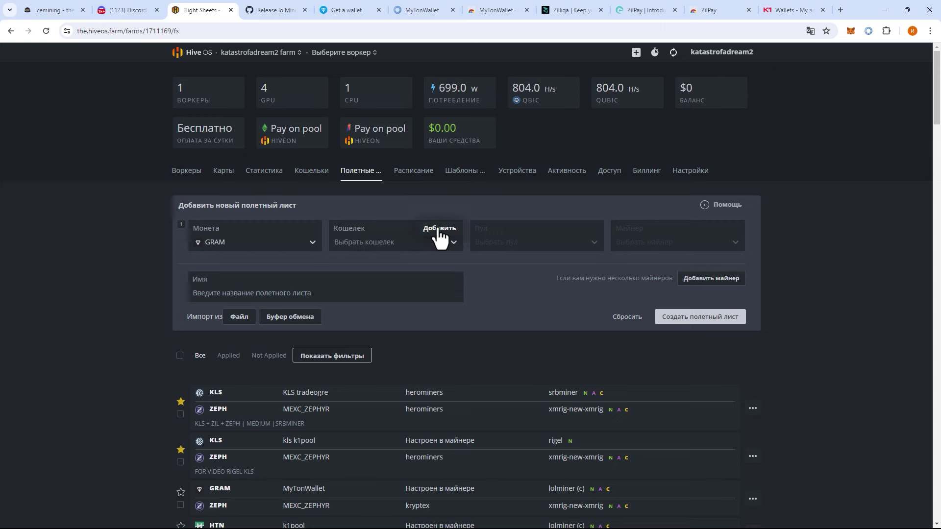
{"action": "left_click", "coordinate": [440, 229]}
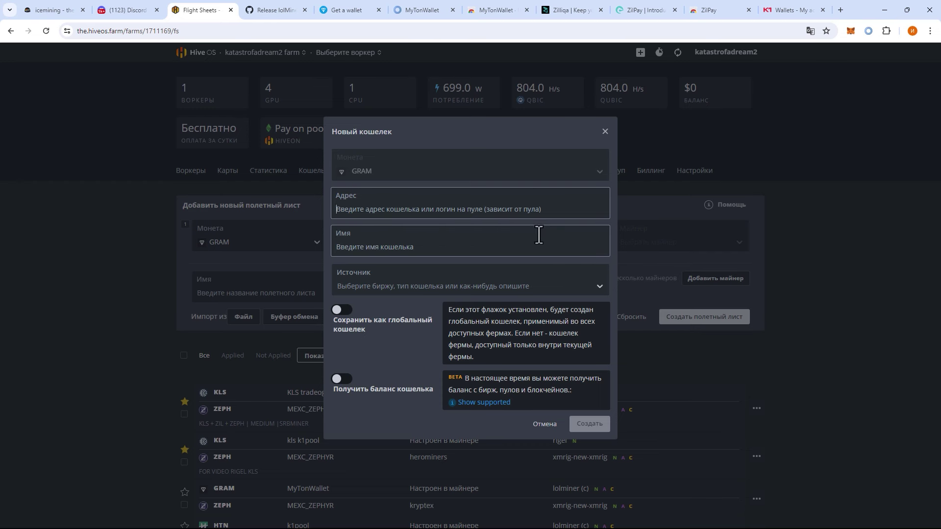
- Copy the TON wallet address from MyTonWallet and the chapa: prefix from the Discord chapa-faq example
{"action": "left_click", "coordinate": [864, 34]}
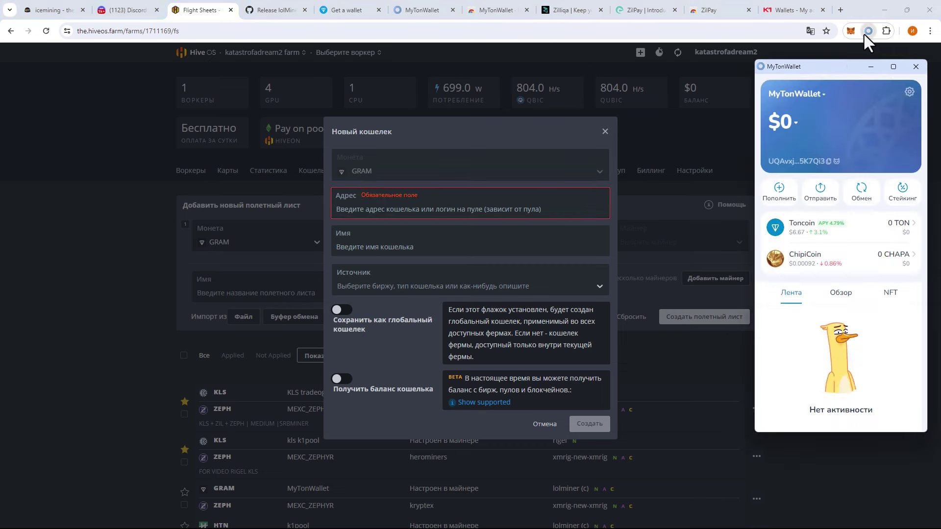
{"action": "left_click", "coordinate": [829, 163]}
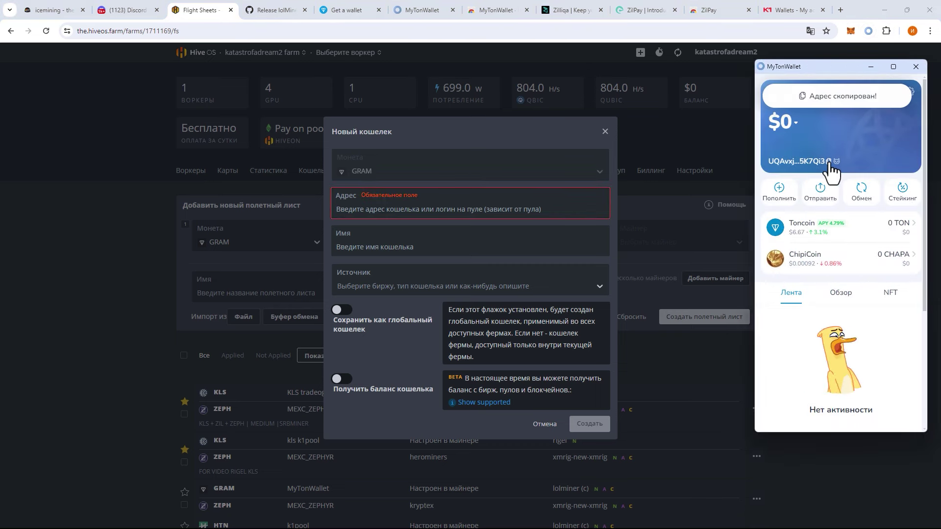
{"action": "left_click", "coordinate": [414, 219]}
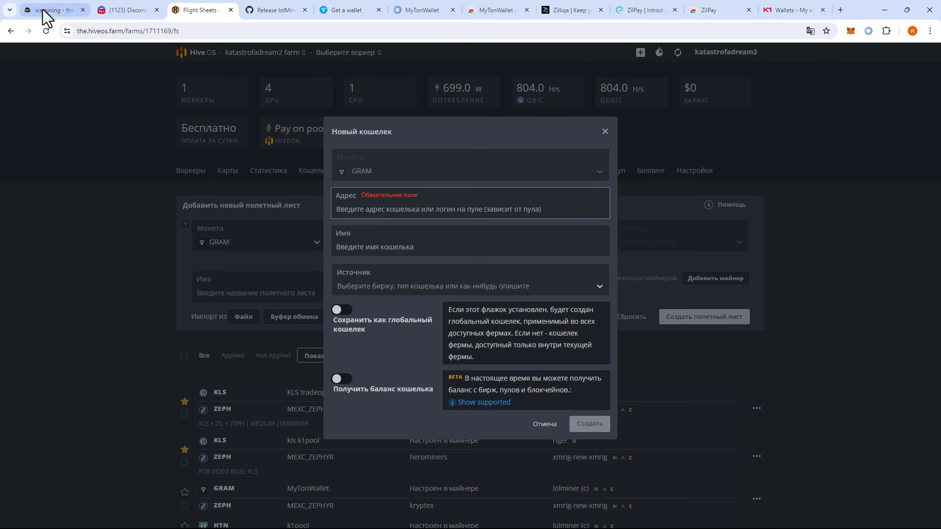
{"action": "key", "text": "super"}
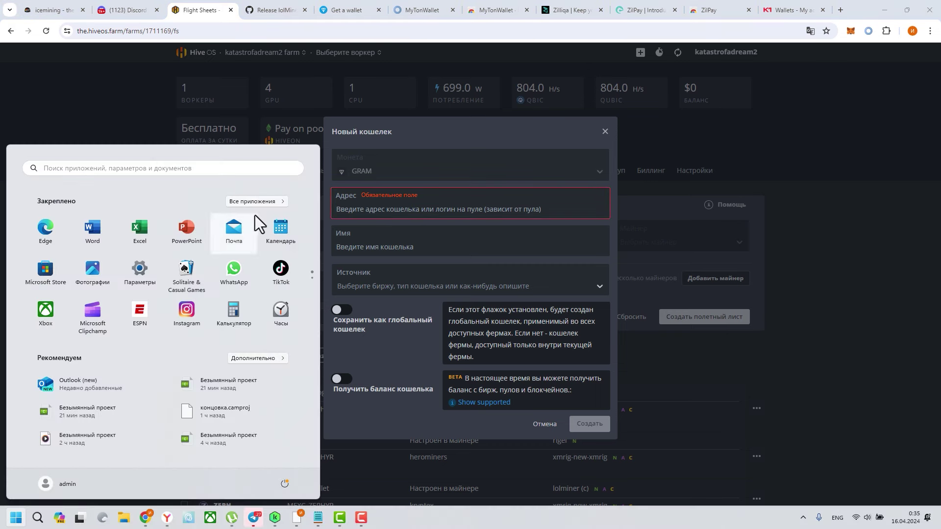
{"action": "left_click", "coordinate": [139, 11]}
{"action": "scroll", "coordinate": [455, 280], "scroll_direction": "up", "scroll_amount": 5}
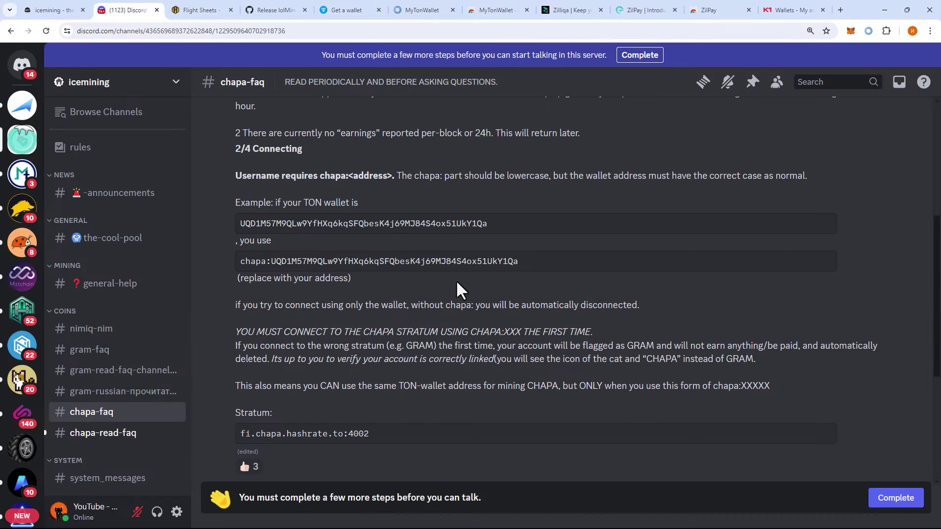
{"action": "scroll", "coordinate": [369, 308], "scroll_direction": "down", "scroll_amount": 3}
{"action": "scroll", "coordinate": [315, 295], "scroll_direction": "up", "scroll_amount": 3}
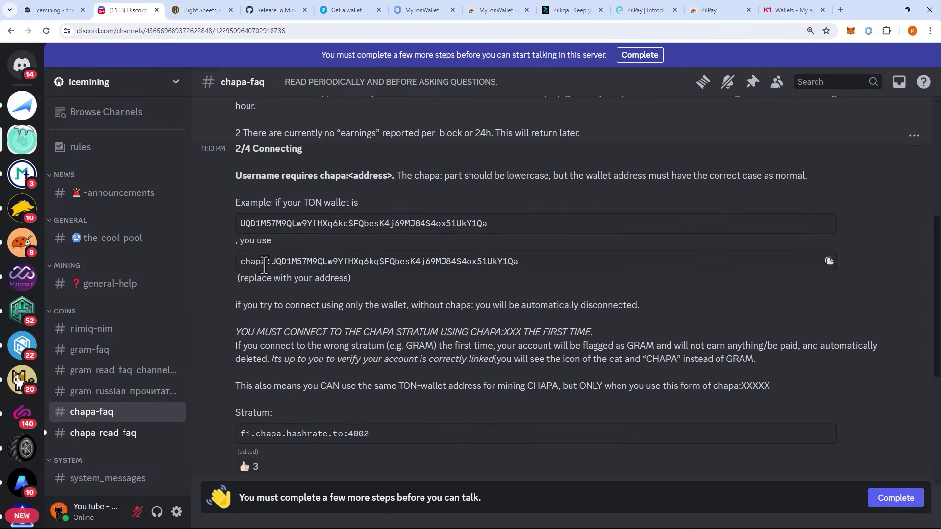
{"action": "left_click_drag", "start_coordinate": [271, 263], "coordinate": [258, 265]}
- Enter chapa: plus the TON address as the wallet address, name it CHAPA, and create it
{"action": "left_click", "coordinate": [203, 17]}
{"action": "key", "text": "ctrl+v"}
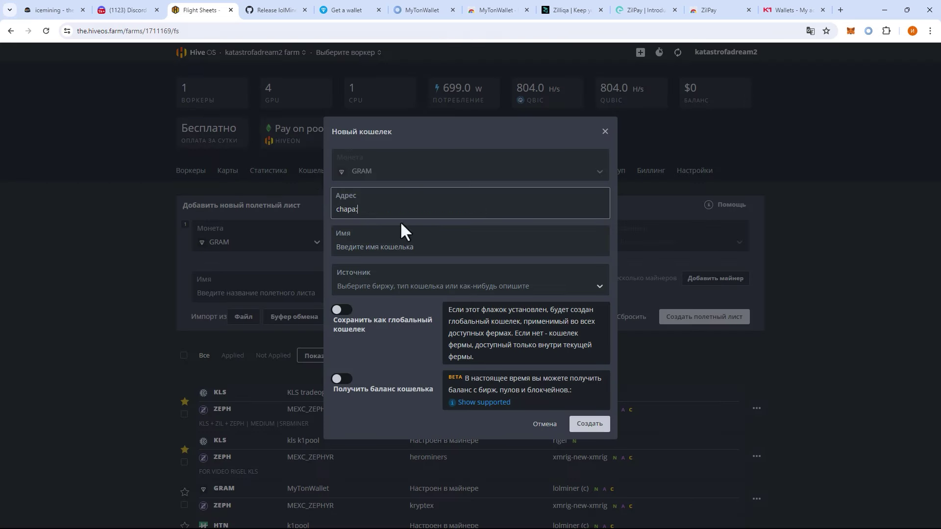
{"action": "key", "text": "super+v"}
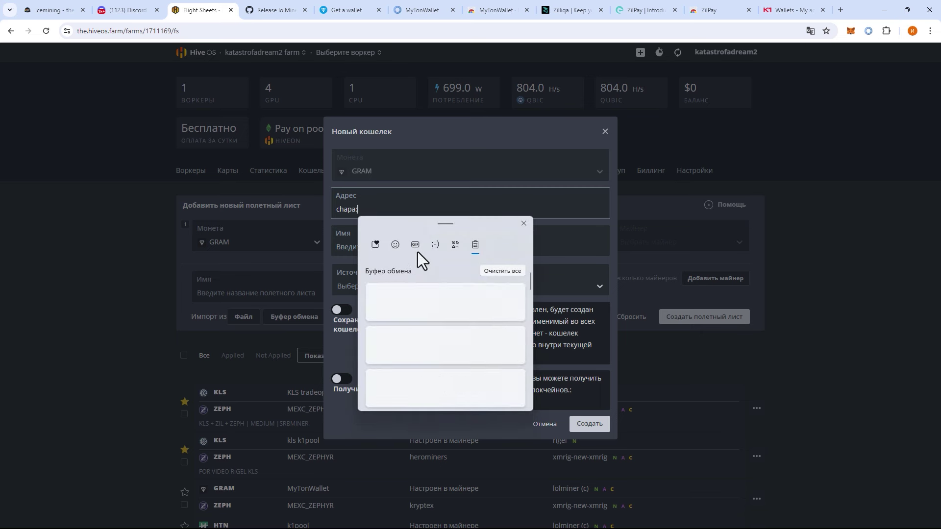
{"action": "left_click", "coordinate": [442, 338]}
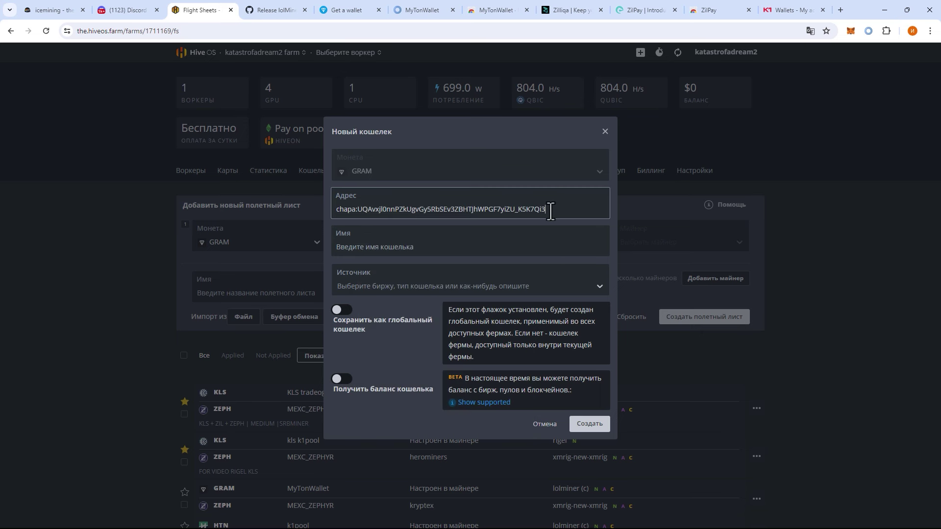
{"action": "left_click_drag", "start_coordinate": [550, 212], "coordinate": [359, 210]}
{"action": "left_click", "coordinate": [483, 214]}
{"action": "left_click_drag", "start_coordinate": [546, 210], "coordinate": [358, 210]}
{"action": "left_click", "coordinate": [413, 247]}
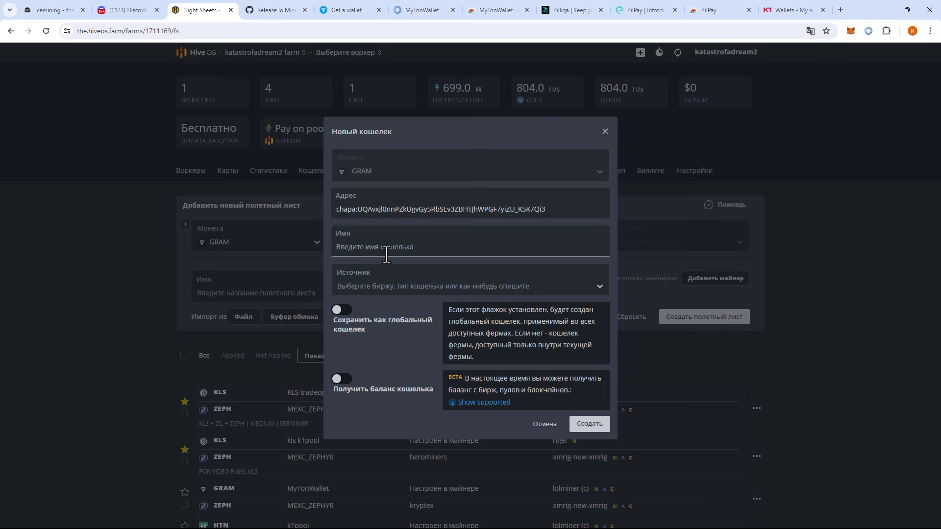
{"action": "type", "text": "CHAPA"}
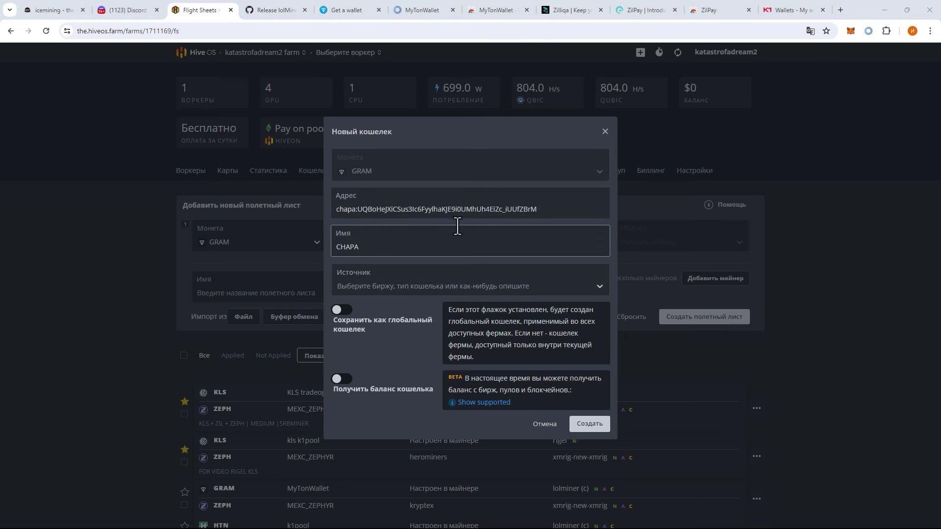
{"action": "left_click", "coordinate": [595, 428]}
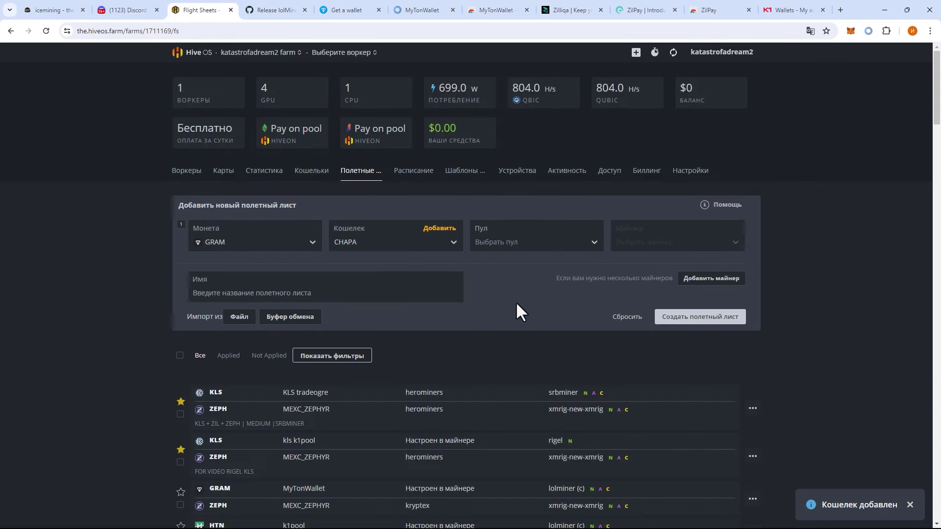
- Set the pool to be configured in the miner and choose the Custom miner
{"action": "left_click", "coordinate": [502, 242]}
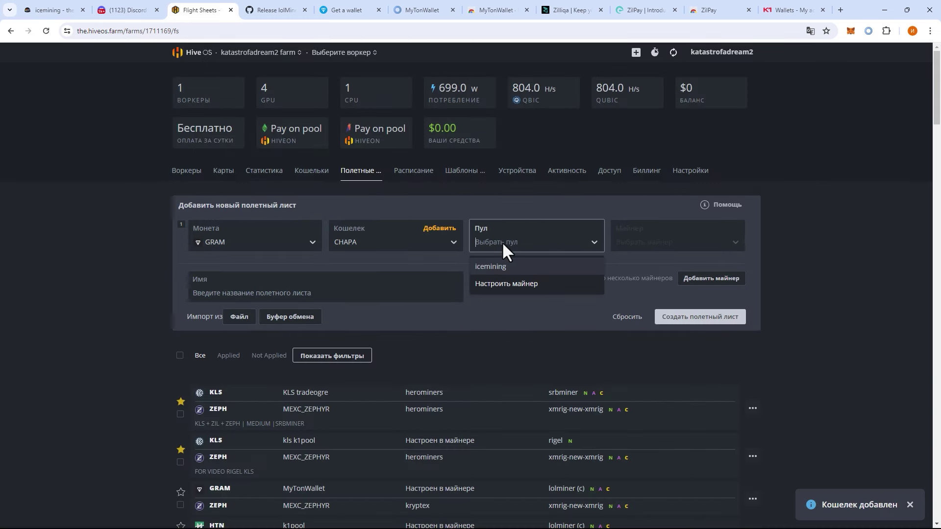
{"action": "left_click", "coordinate": [502, 284]}
{"action": "left_click", "coordinate": [653, 243]}
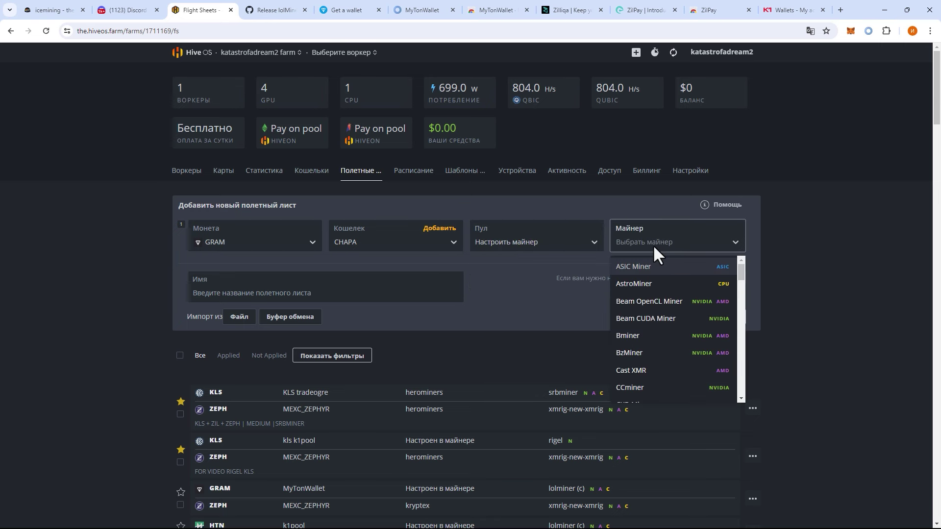
{"action": "type", "text": "cu"}
{"action": "left_click", "coordinate": [647, 286]}
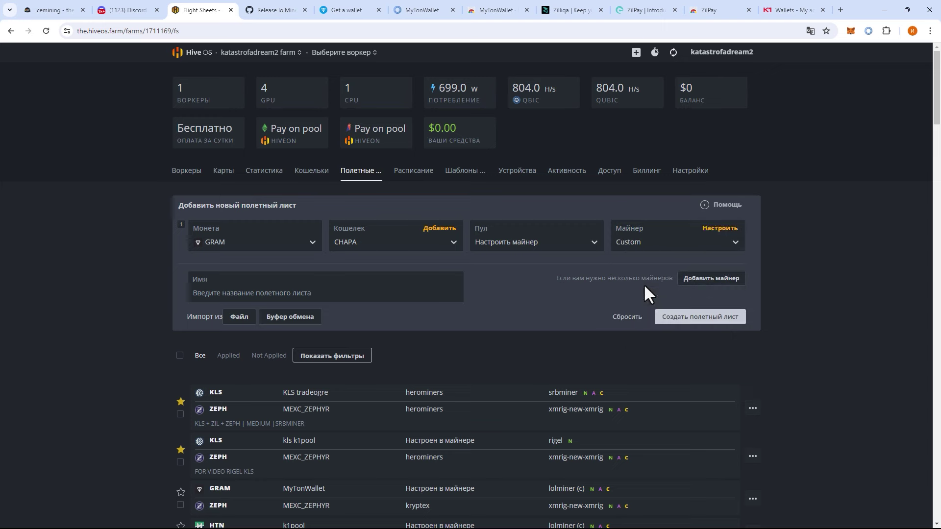
{"action": "left_click", "coordinate": [705, 230]}
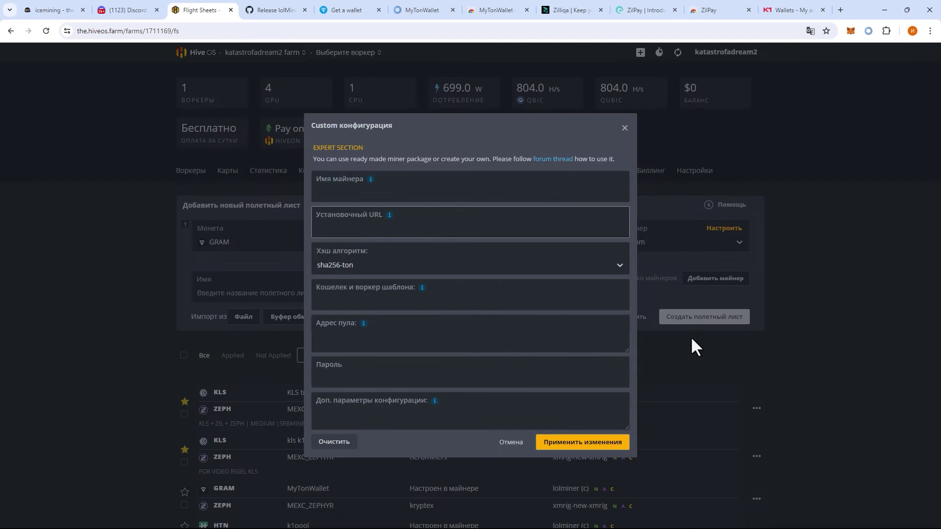
- Use the lolminer-1.86.ZIL.tar.gz link as the Installation URL and set the %WAL% template
{"action": "left_click", "coordinate": [260, 11]}
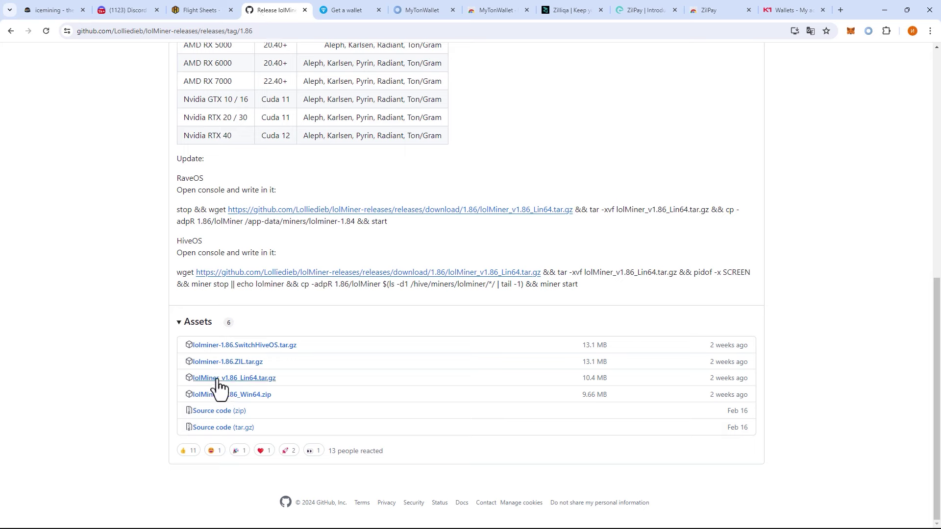
{"action": "right_click", "coordinate": [220, 363]}
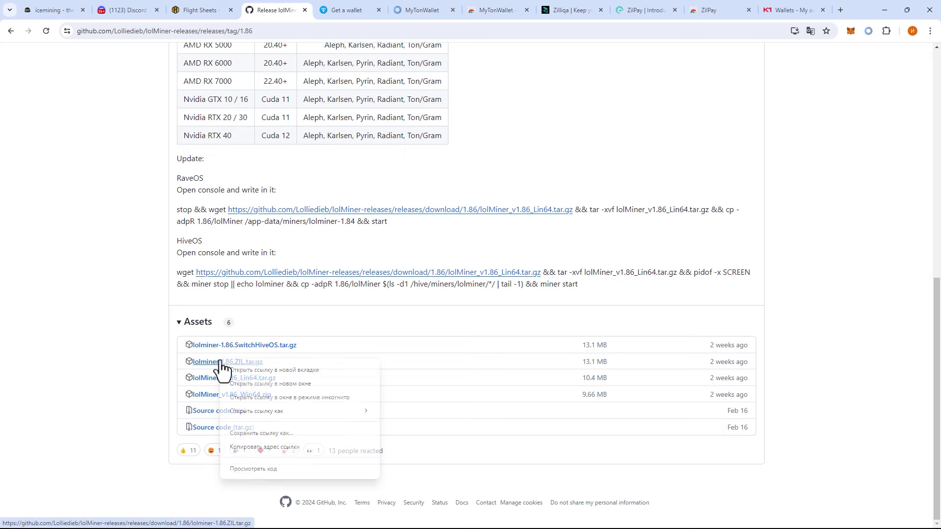
{"action": "left_click", "coordinate": [257, 446]}
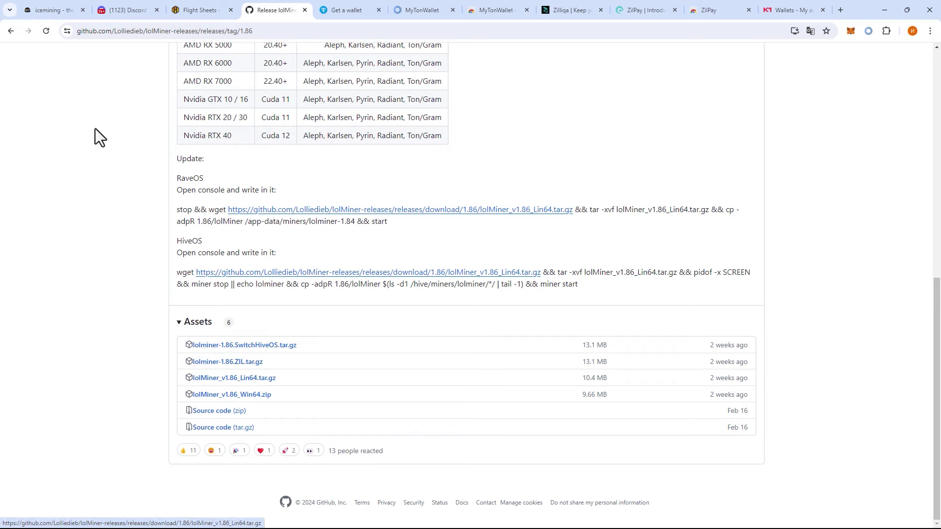
{"action": "left_click", "coordinate": [212, 9]}
{"action": "left_click", "coordinate": [370, 234]}
{"action": "key", "text": "ctrl+v"}
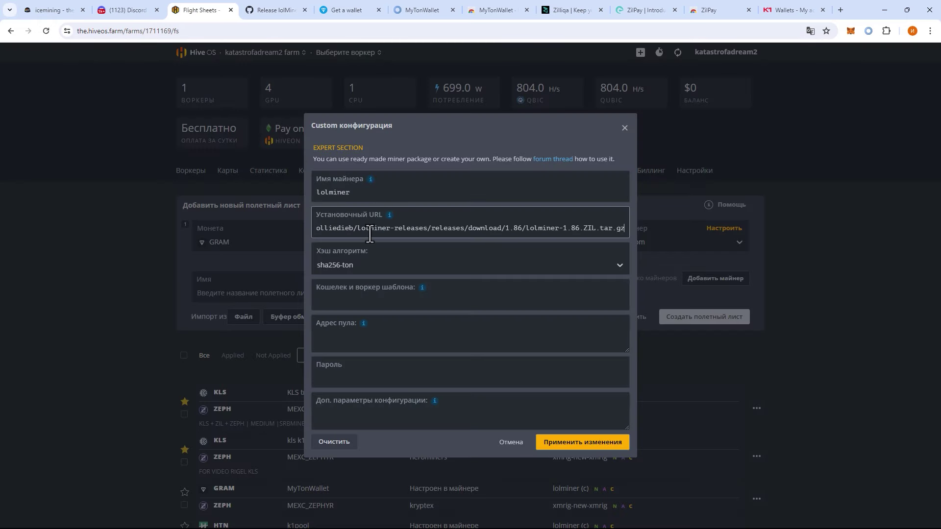
{"action": "left_click", "coordinate": [366, 308]}
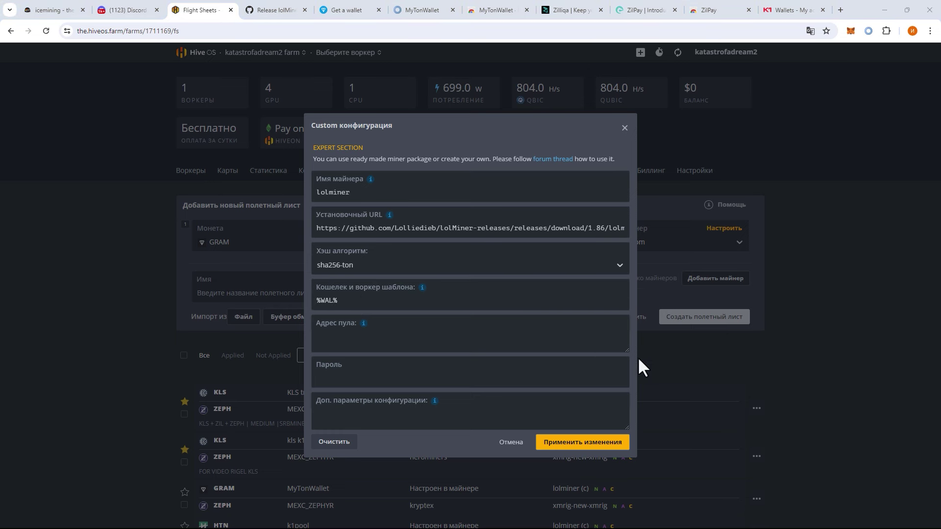
- Set the pool URL to fi.chapa.hashrate.to:4002 and paste the extra ZIL config arguments
{"action": "left_click", "coordinate": [366, 346]}
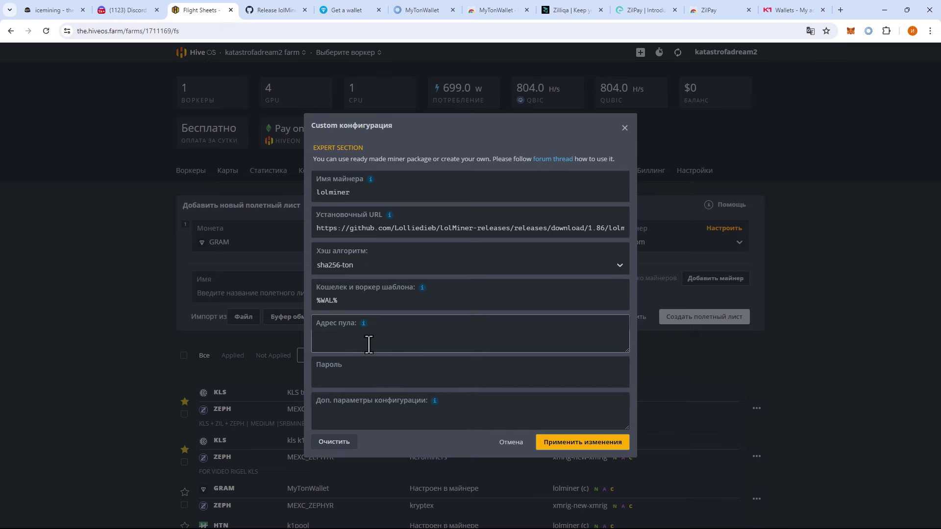
{"action": "left_click", "coordinate": [123, 10]}
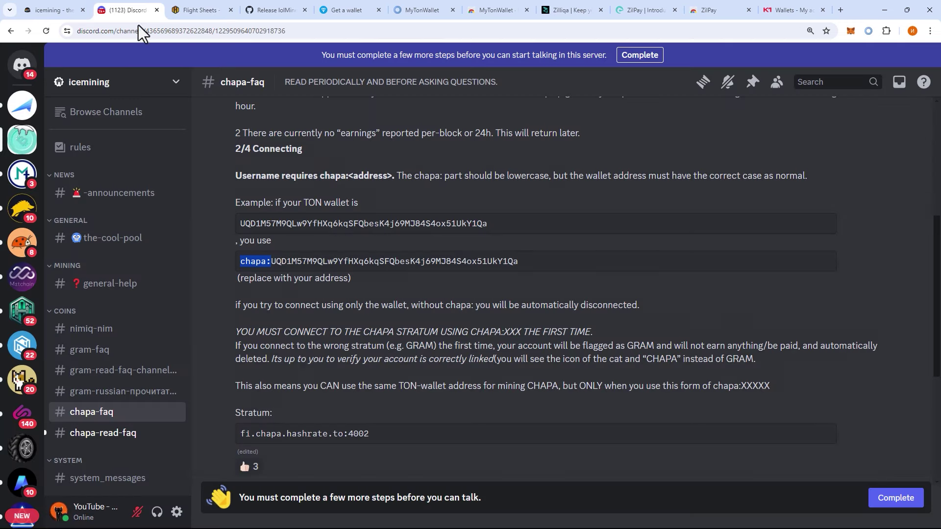
{"action": "triple_click", "coordinate": [339, 437]}
{"action": "key", "text": "ctrl+c"}
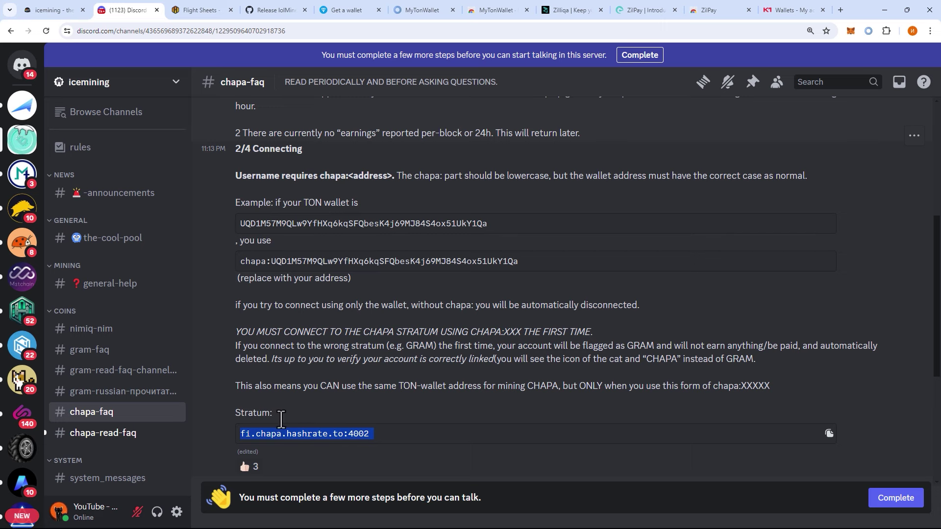
{"action": "left_click", "coordinate": [215, 11]}
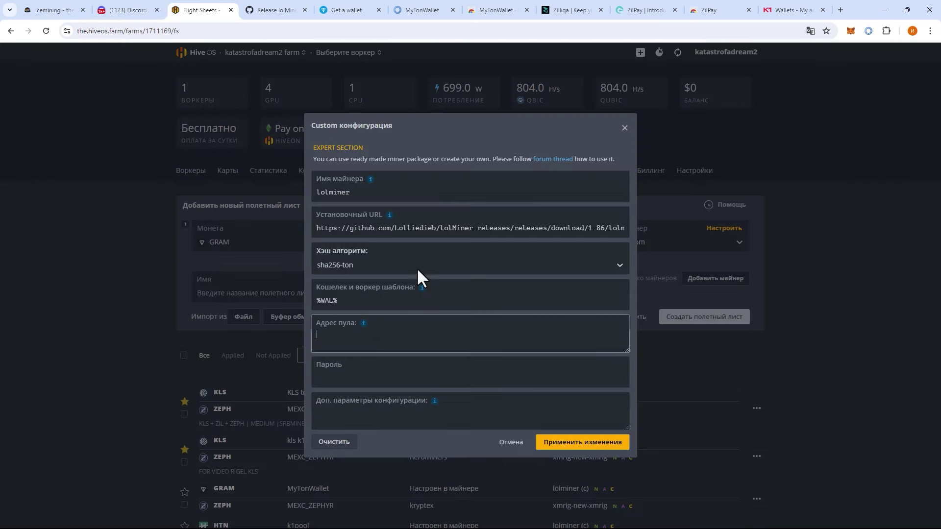
{"action": "left_click", "coordinate": [378, 331]}
{"action": "key", "text": "ctrl+v"}
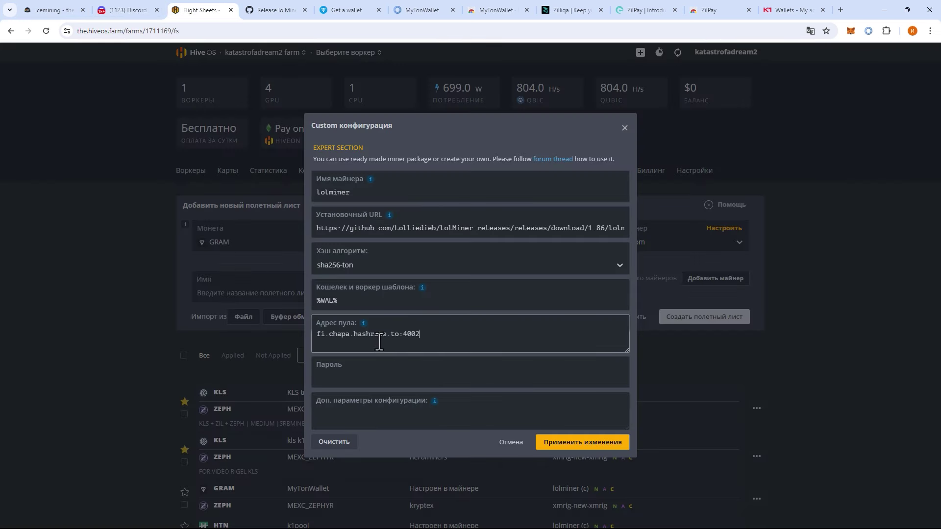
{"action": "left_click", "coordinate": [390, 420]}
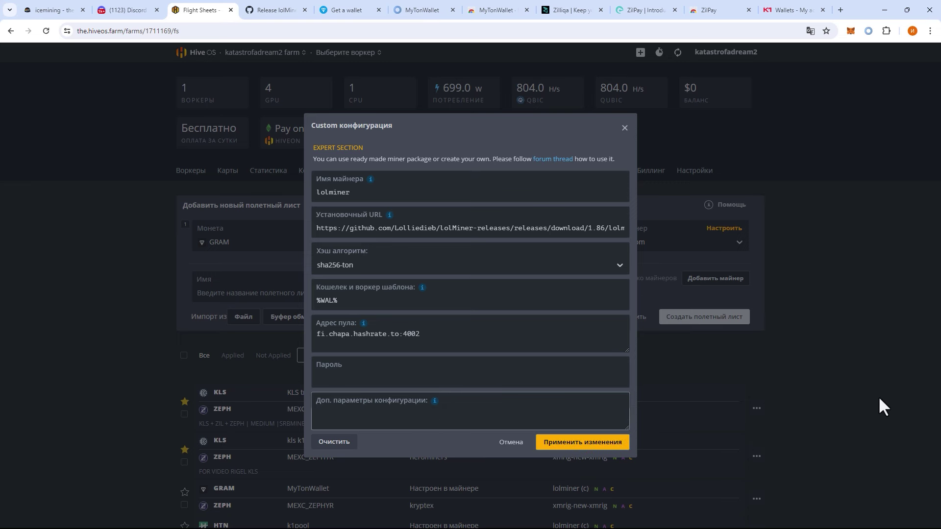
{"action": "type", "text": "--cclk 1630 --mclk 810,810,810,810 --coff 255 --zpool eu.zil.k1pool.com:1111 --zuser KrcwTAKUocWPopbeBHrC2QN3AmMHVNqUh53.RTX3080 --zcoff 0 --zmclk 9251 --zcclk 1200 --zmoff 2600"}
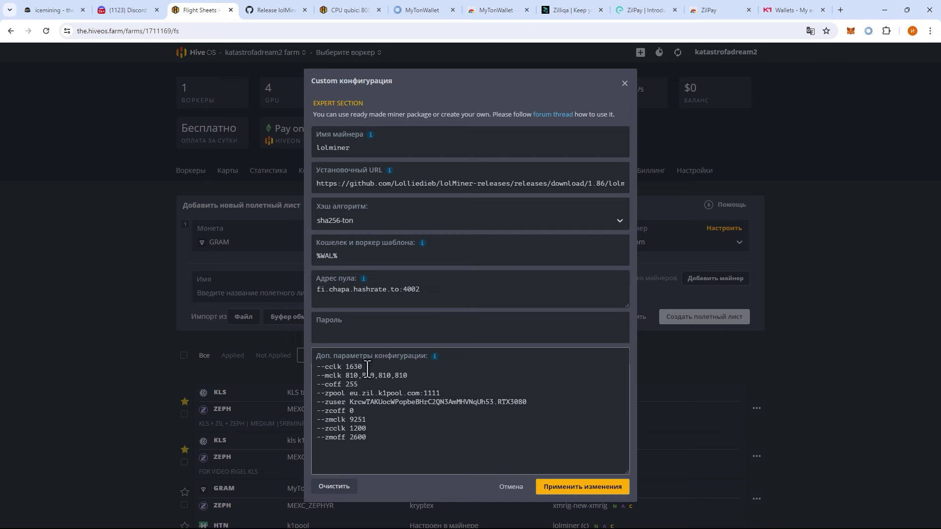
- Review the --cclk, --mclk, --zpool and --zuser values, checking --zuser against K1Pool's Wallets page
{"action": "left_click_drag", "start_coordinate": [366, 367], "coordinate": [352, 368]}
{"action": "mouse_move", "coordinate": [408, 375]}
{"action": "left_mouse_down"}
{"action": "mouse_move", "coordinate": [364, 376]}
{"action": "mouse_move", "coordinate": [406, 376]}
{"action": "left_mouse_up"}
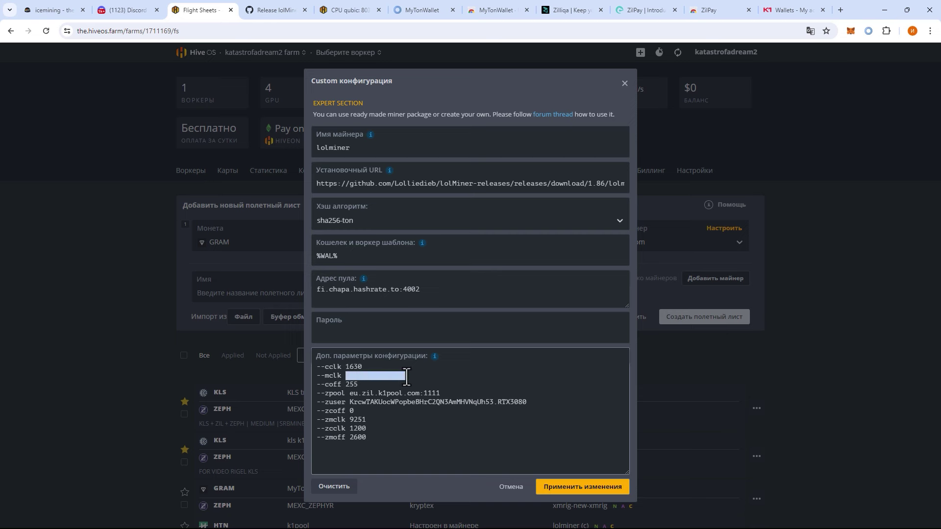
{"action": "left_click", "coordinate": [424, 387]}
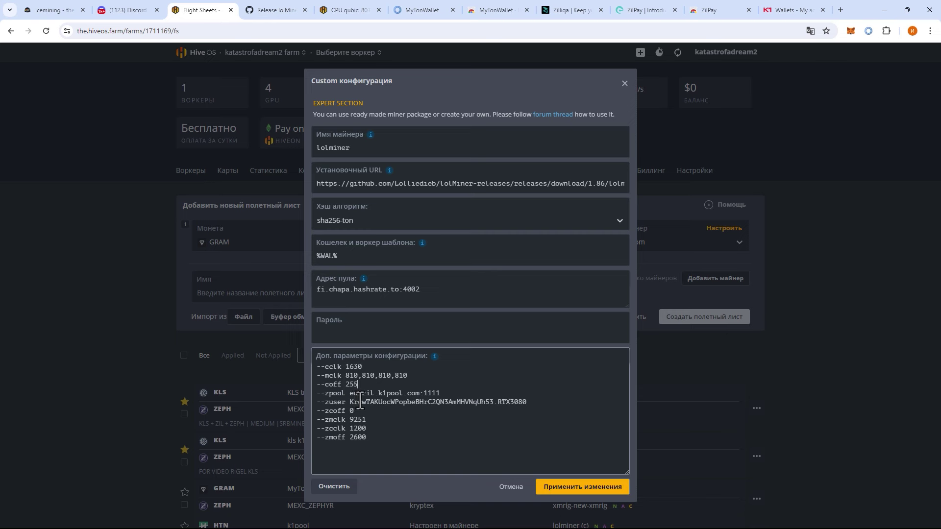
{"action": "left_click_drag", "start_coordinate": [349, 397], "coordinate": [436, 395]}
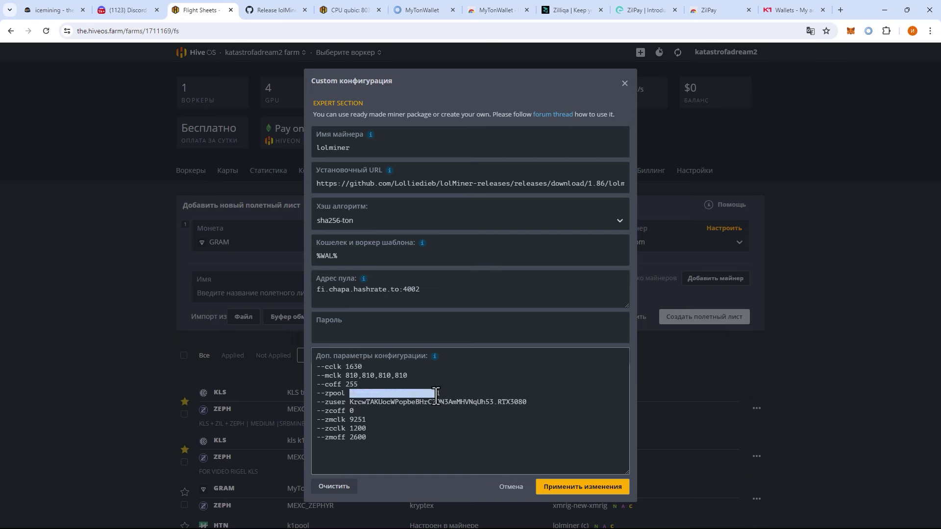
{"action": "left_click", "coordinate": [441, 395]}
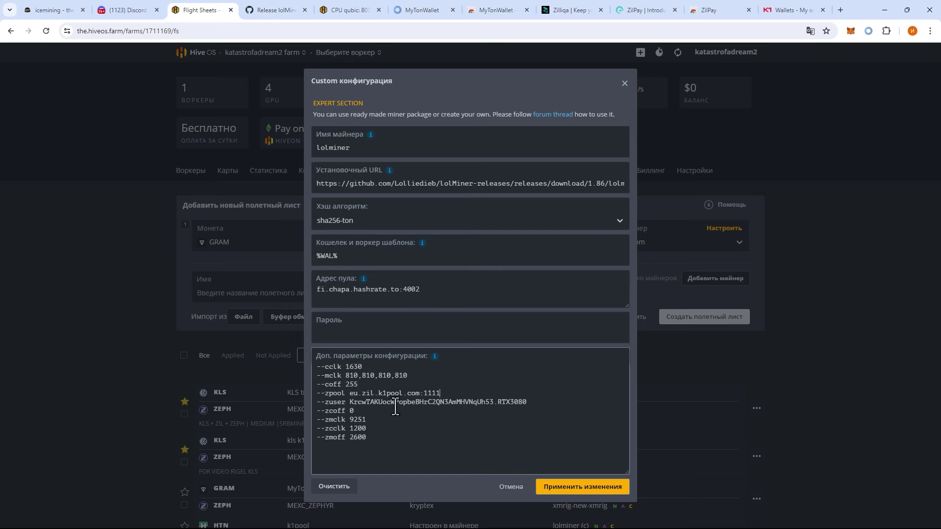
{"action": "left_click_drag", "start_coordinate": [492, 404], "coordinate": [349, 405]}
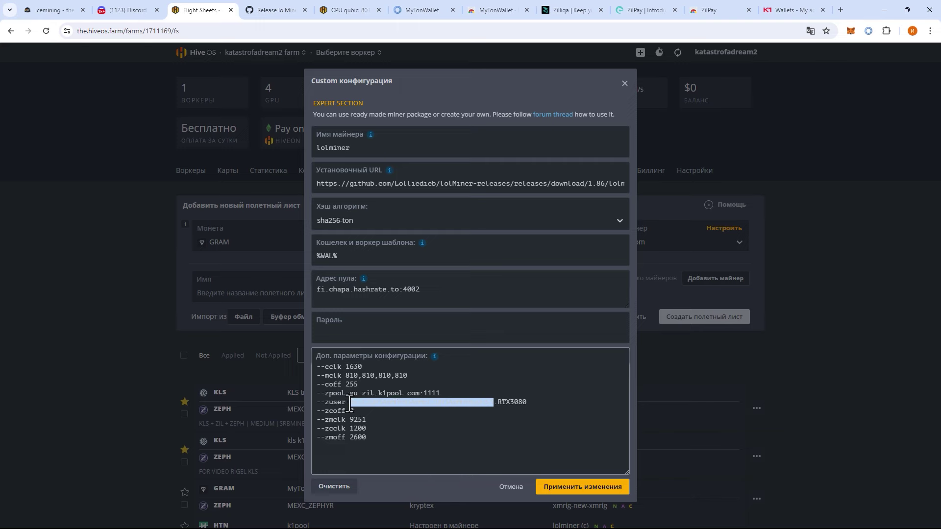
{"action": "left_click", "coordinate": [500, 395]}
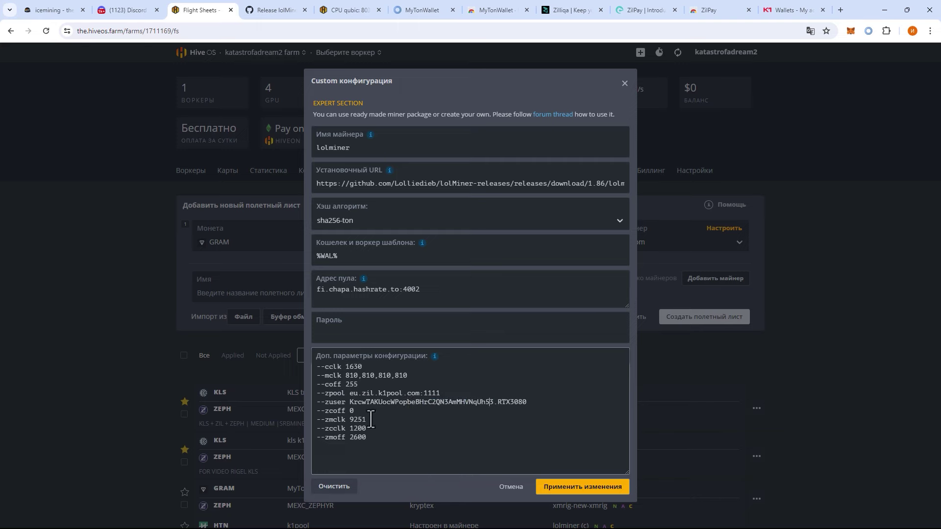
{"action": "left_click", "coordinate": [782, 11]}
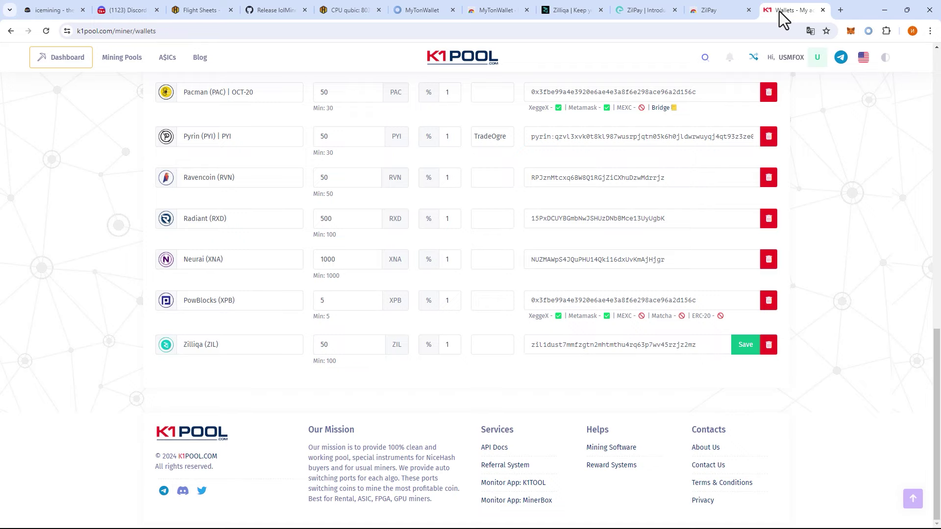
{"action": "scroll", "coordinate": [596, 193], "scroll_direction": "up", "scroll_amount": 15}
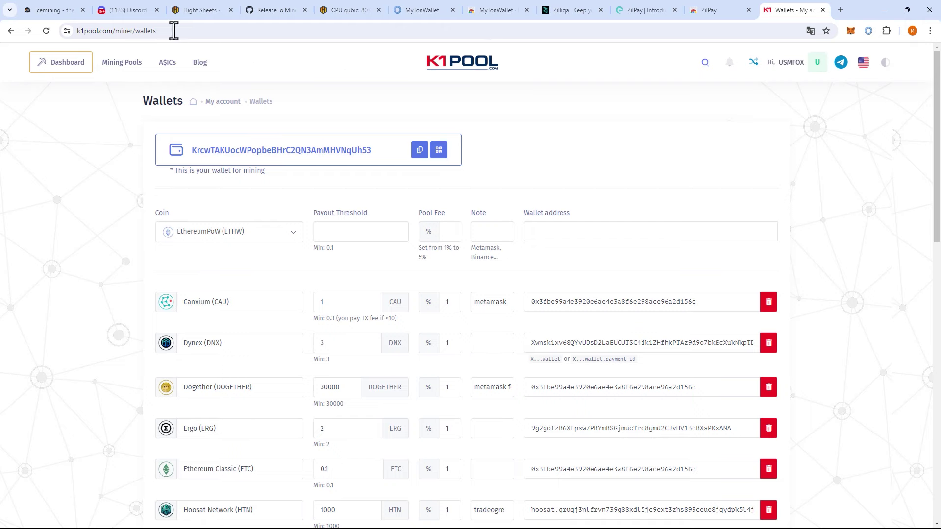
{"action": "left_click", "coordinate": [204, 8]}
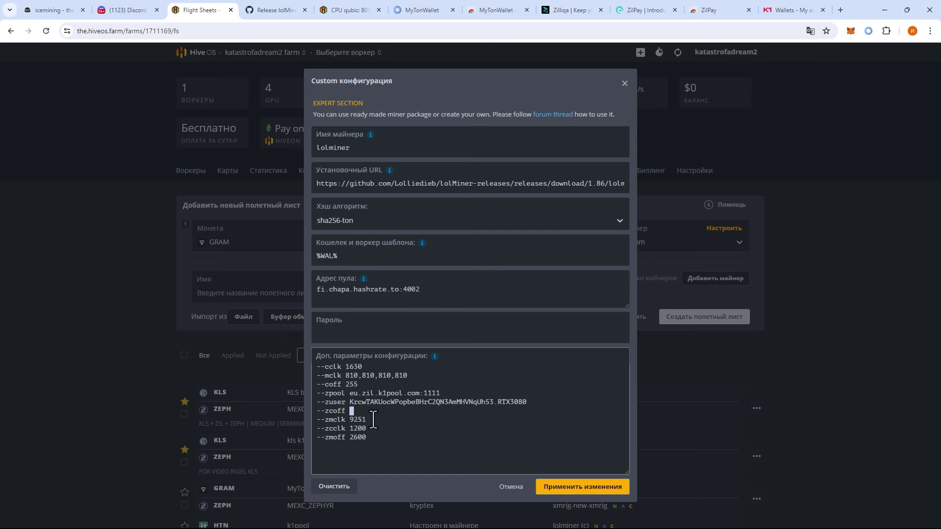
- Set --zcoff to 0 and review the --zcclk 1200 and --zmclk values
{"action": "type", "text": "0"}
{"action": "double_click", "coordinate": [366, 429]}
{"action": "left_click", "coordinate": [361, 440]}
{"action": "double_click", "coordinate": [358, 430]}
{"action": "left_click", "coordinate": [381, 431]}
{"action": "double_click", "coordinate": [361, 420]}
- Open the Guide ALGO + ZIL page in the lolMiner-releases GitHub wiki
{"action": "left_click", "coordinate": [293, 11]}
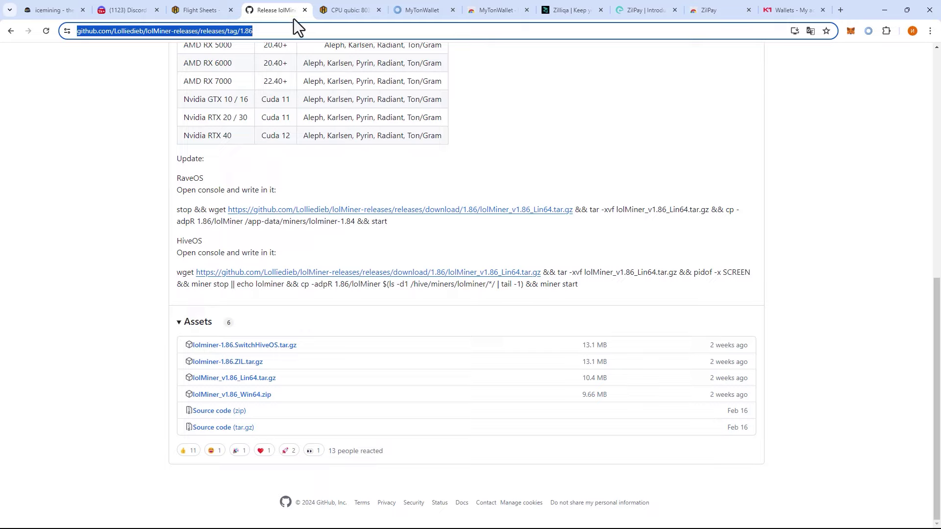
{"action": "scroll", "coordinate": [349, 286], "scroll_direction": "up", "scroll_amount": 15}
{"action": "left_click", "coordinate": [371, 120]}
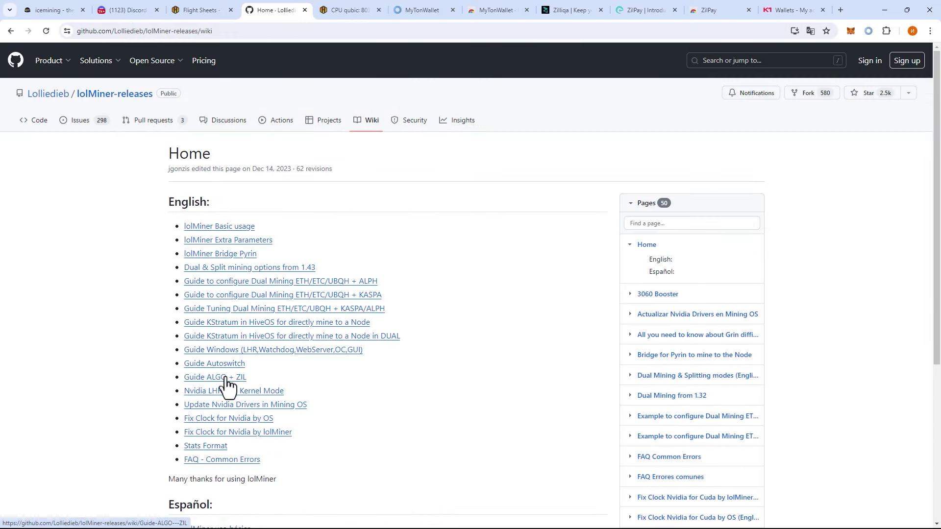
{"action": "left_click", "coordinate": [221, 377]}
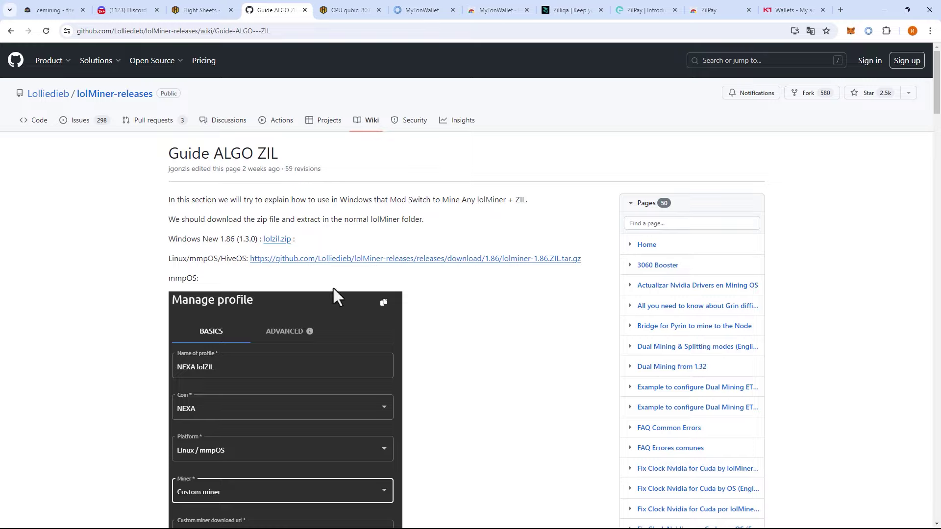
- Highlight the Tips advice: --zmclk 7000, or 9250 for 3080/3090 cards
{"action": "scroll", "coordinate": [411, 314], "scroll_direction": "down", "scroll_amount": 15}
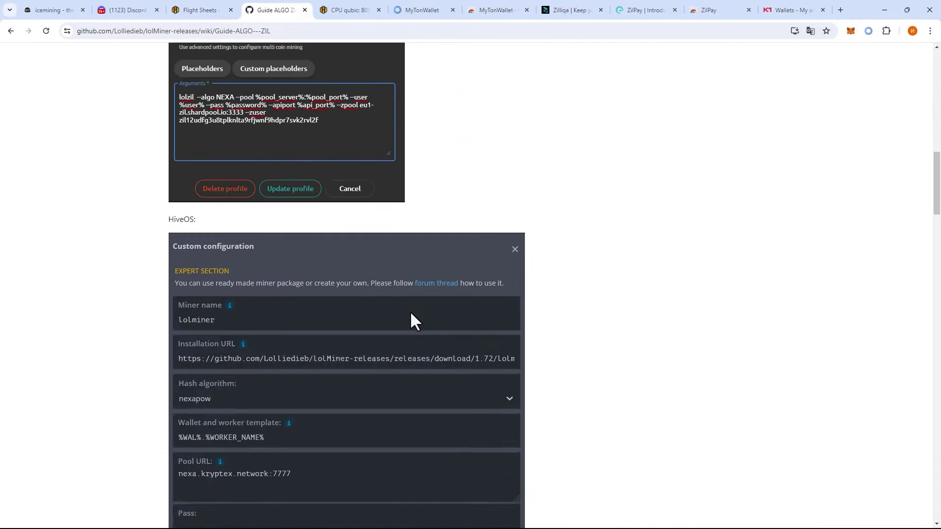
{"action": "scroll", "coordinate": [410, 314], "scroll_direction": "down", "scroll_amount": 4}
{"action": "scroll", "coordinate": [411, 313], "scroll_direction": "down", "scroll_amount": 8}
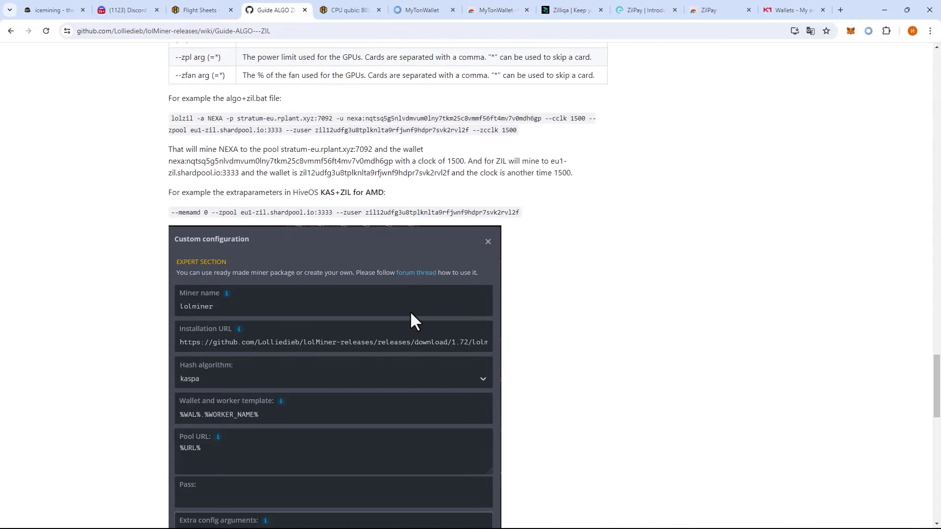
{"action": "scroll", "coordinate": [421, 310], "scroll_direction": "up", "scroll_amount": 3}
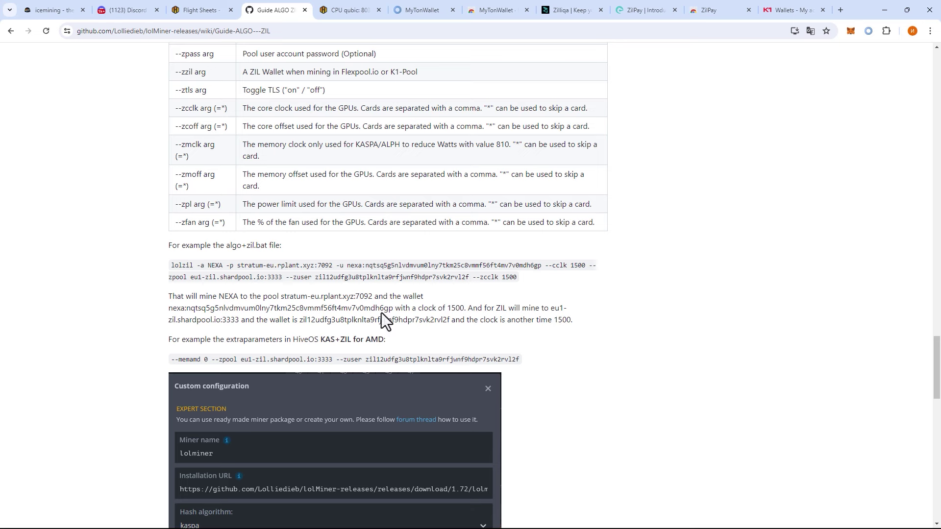
{"action": "scroll", "coordinate": [482, 245], "scroll_direction": "down", "scroll_amount": 10}
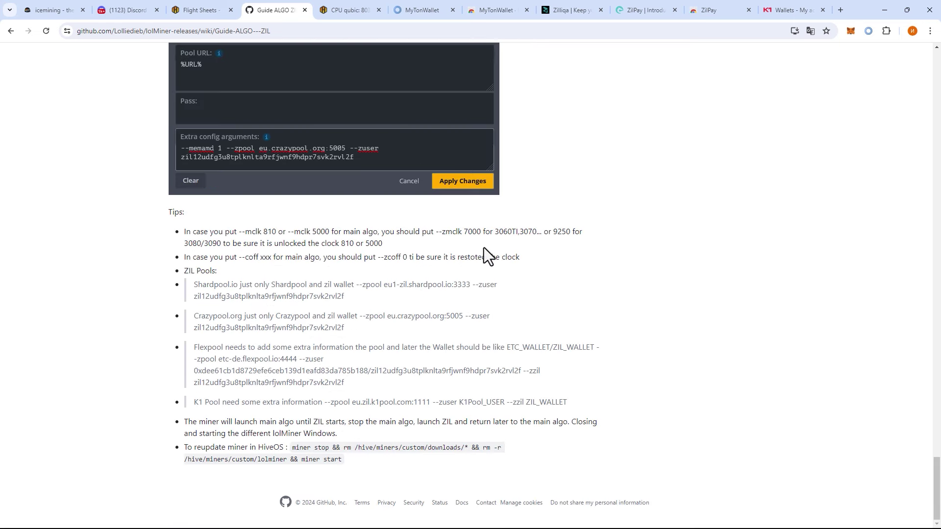
{"action": "left_click_drag", "start_coordinate": [494, 232], "coordinate": [533, 233]}
{"action": "left_click_drag", "start_coordinate": [434, 233], "coordinate": [482, 234]}
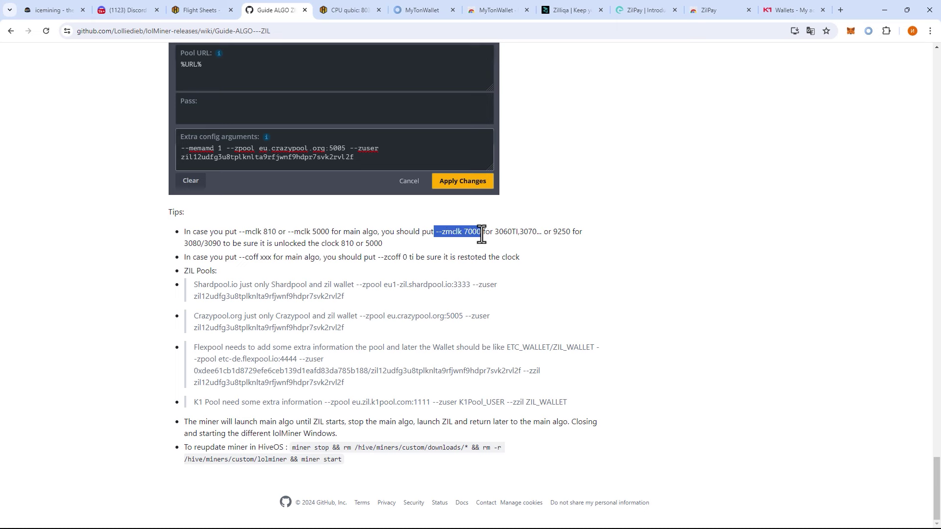
{"action": "left_click_drag", "start_coordinate": [552, 233], "coordinate": [571, 237]}
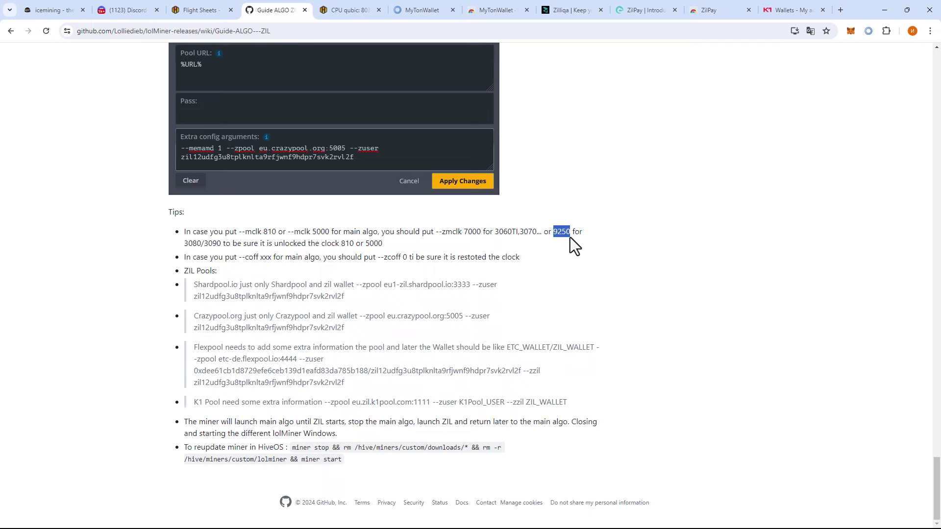
- In the HiveOS custom lolMiner config, select the extra --mclk values and the --zmclk 9251 value
{"action": "left_click", "coordinate": [352, 9]}
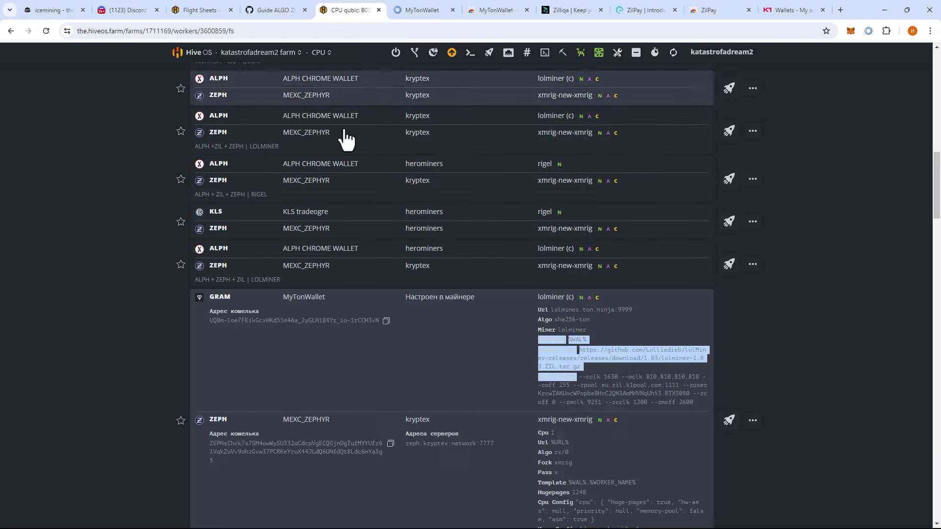
{"action": "left_click", "coordinate": [174, 3]}
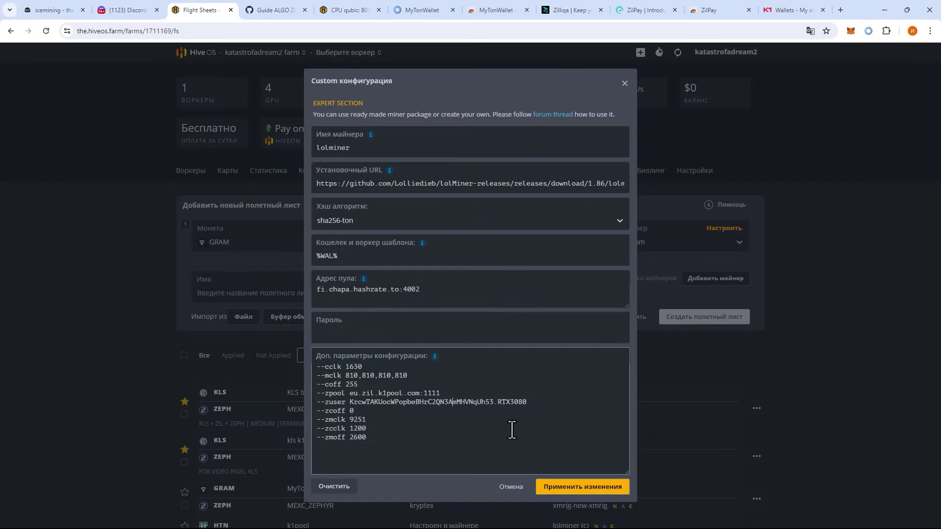
{"action": "left_click", "coordinate": [422, 387]}
{"action": "left_click_drag", "start_coordinate": [408, 375], "coordinate": [361, 379]}
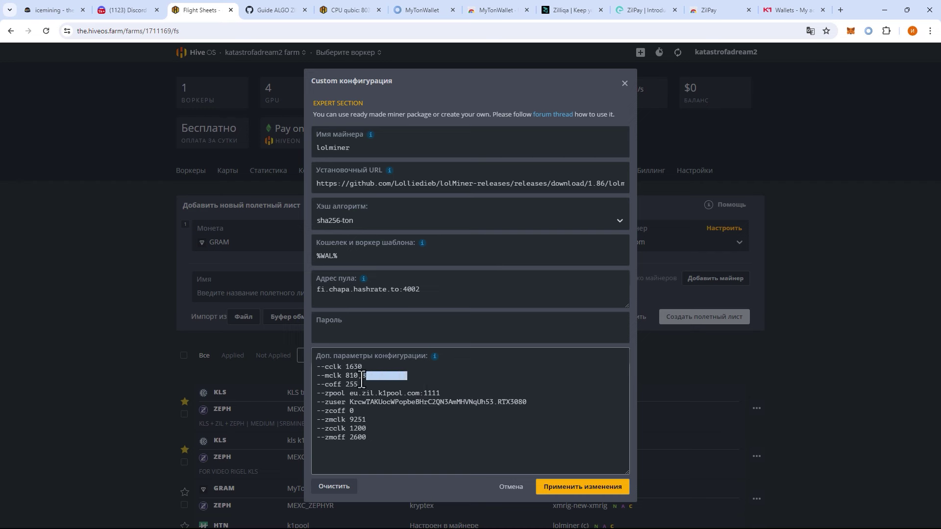
{"action": "left_click", "coordinate": [368, 419]}
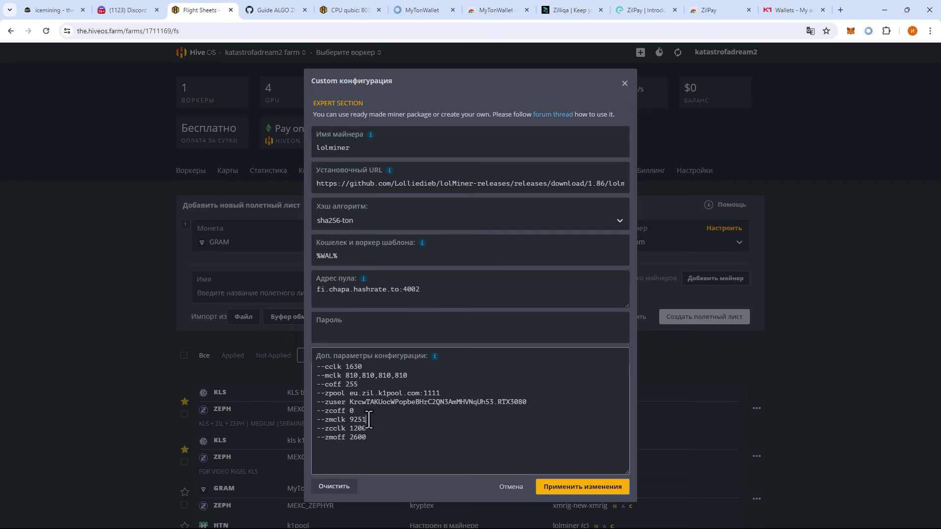
{"action": "left_click_drag", "start_coordinate": [367, 419], "coordinate": [349, 420]}
{"action": "left_click", "coordinate": [377, 423]}
{"action": "left_click_drag", "start_coordinate": [349, 420], "coordinate": [371, 425]}
- Compare against the guide's --zmclk 7000 tip, then bring up Discord's icemining chapa-faq channel
{"action": "left_click", "coordinate": [372, 425]}
{"action": "key", "text": "ctrl+Tab"}
{"action": "left_click_drag", "start_coordinate": [535, 233], "coordinate": [495, 233]}
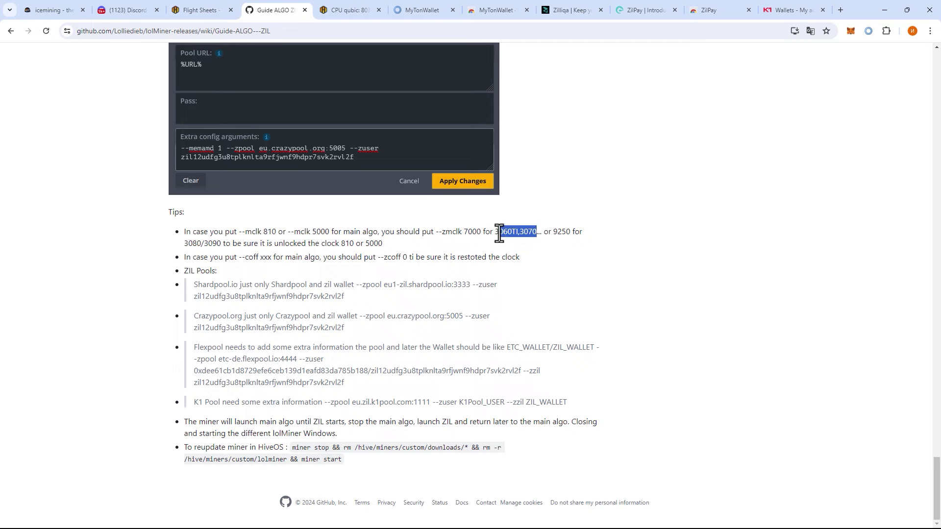
{"action": "double_click", "coordinate": [468, 231]}
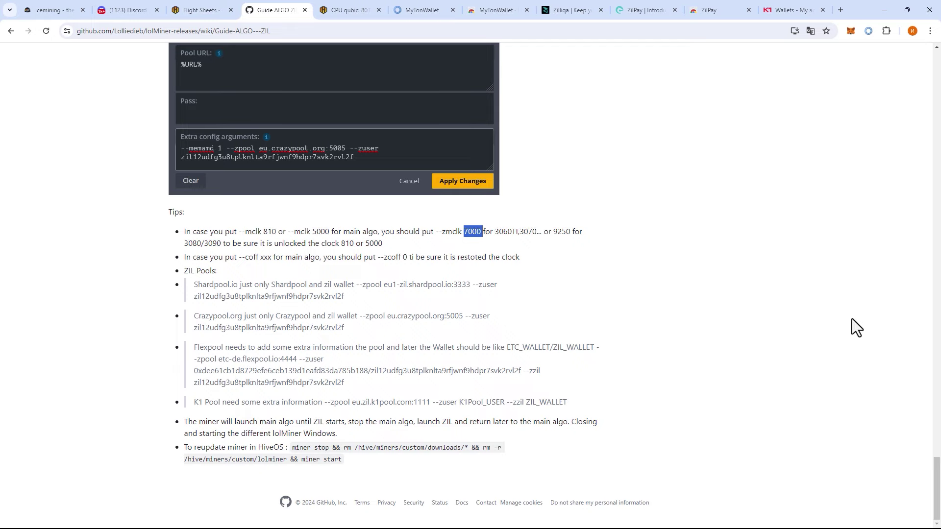
{"action": "key", "text": "ctrl+shift+Tab"}
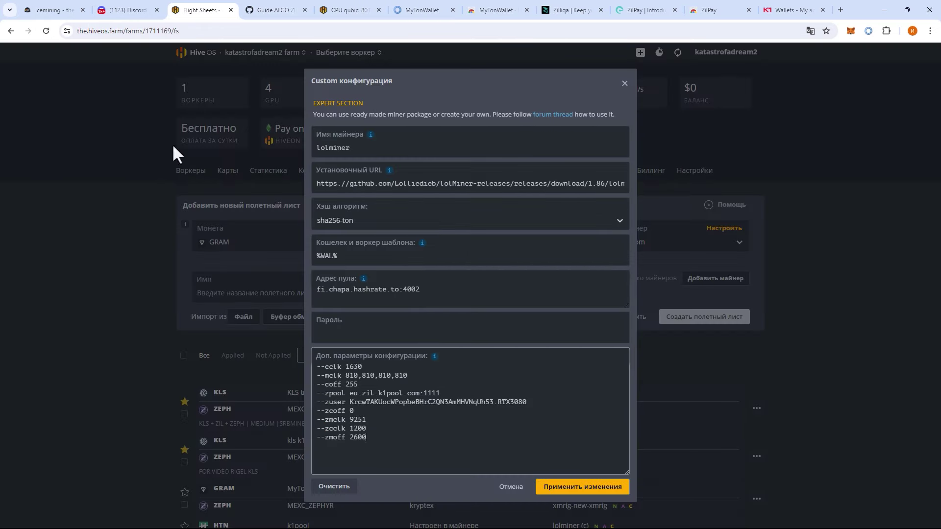
{"action": "left_click", "coordinate": [124, 13]}
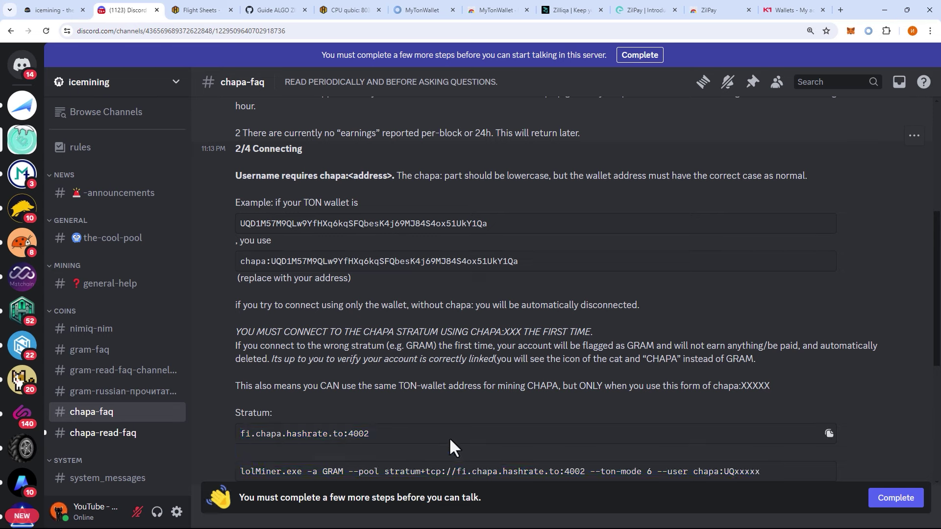
- Copy --ton-mode 6 from Discord's chapa command into the HiveOS custom lolMiner config and apply it
{"action": "scroll", "coordinate": [446, 438], "scroll_direction": "down", "scroll_amount": 3}
{"action": "scroll", "coordinate": [583, 373], "scroll_direction": "up", "scroll_amount": 2}
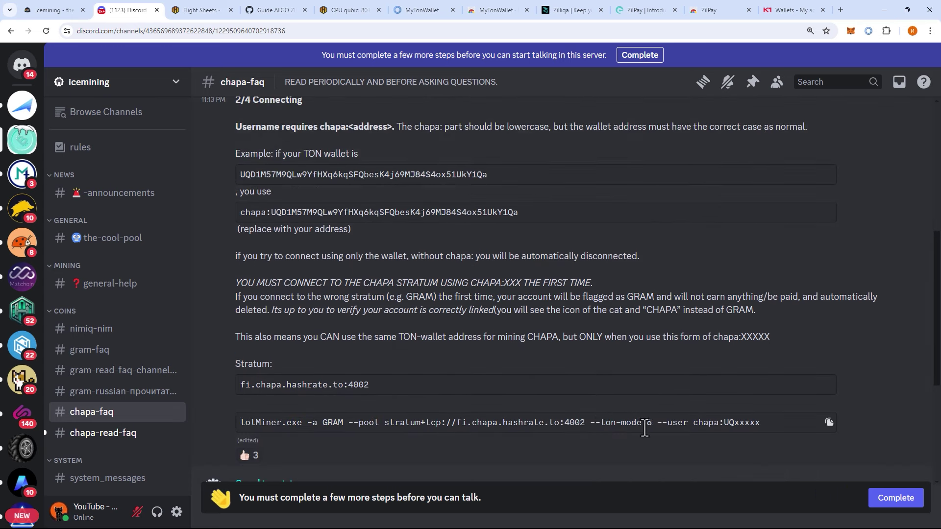
{"action": "left_click_drag", "start_coordinate": [651, 423], "coordinate": [589, 423]}
{"action": "key", "text": "ctrl+c"}
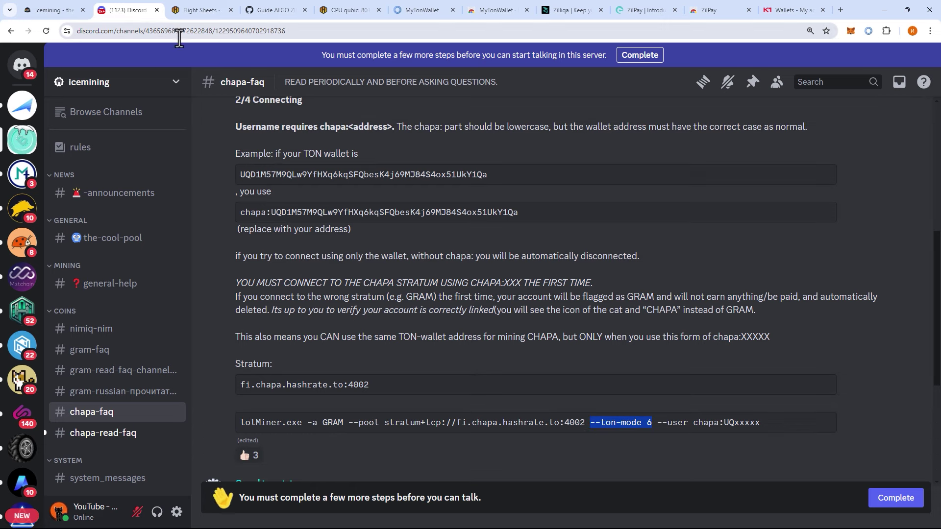
{"action": "left_click", "coordinate": [187, 6]}
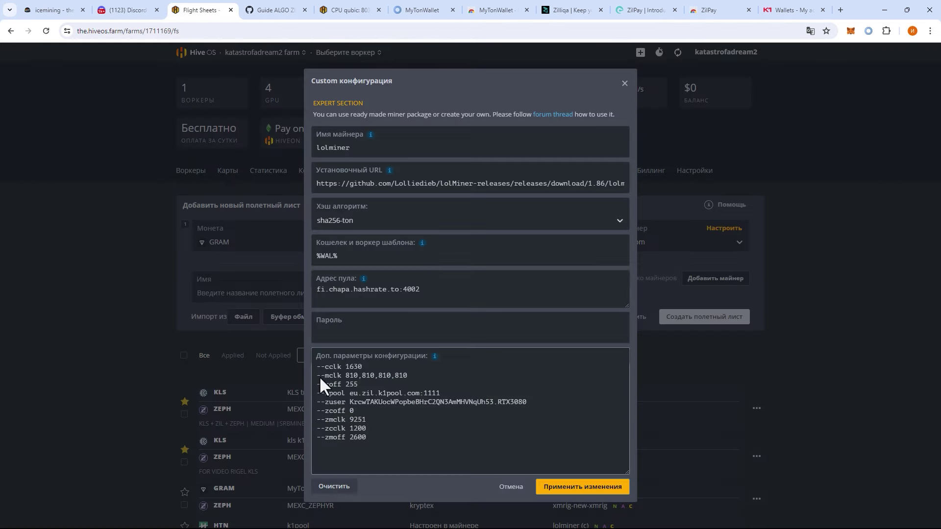
{"action": "key", "text": "ctrl+v"}
{"action": "left_click", "coordinate": [594, 490]}
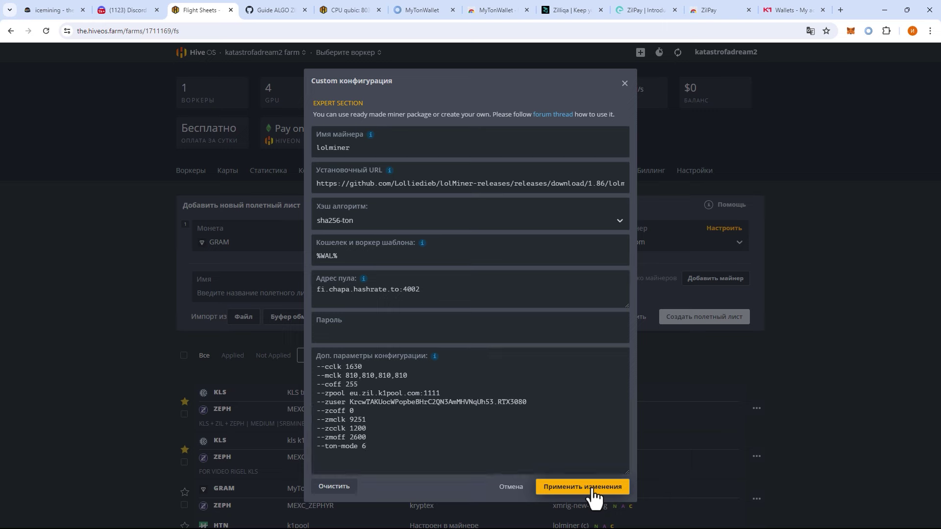
{"action": "left_click", "coordinate": [296, 293]}
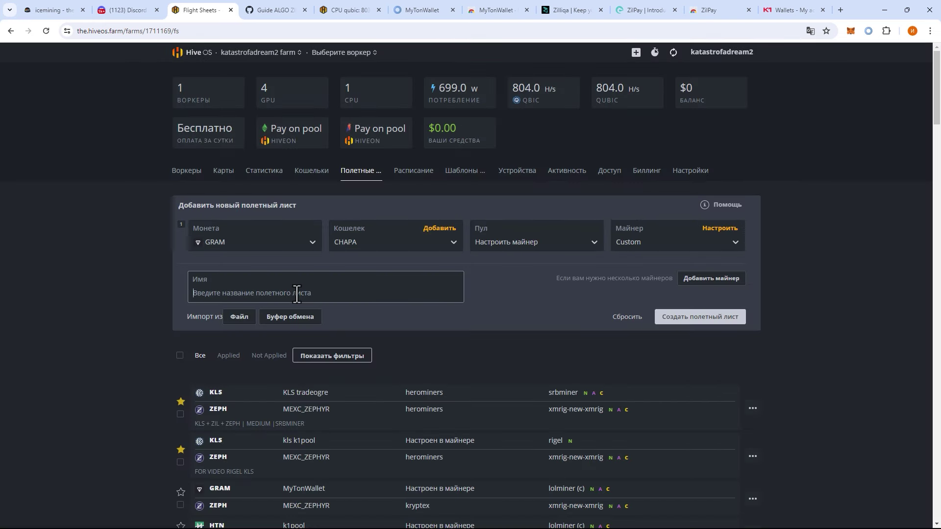
- Name the sheet CHAPA + ZIL + ZEPH and add a ZEPH row with MEXC_ZEPHYR wallet and kryptex Global pool
{"action": "type", "text": "CHAPA + ZIL"}
{"action": "left_click", "coordinate": [695, 284]}
{"action": "left_click", "coordinate": [210, 301]}
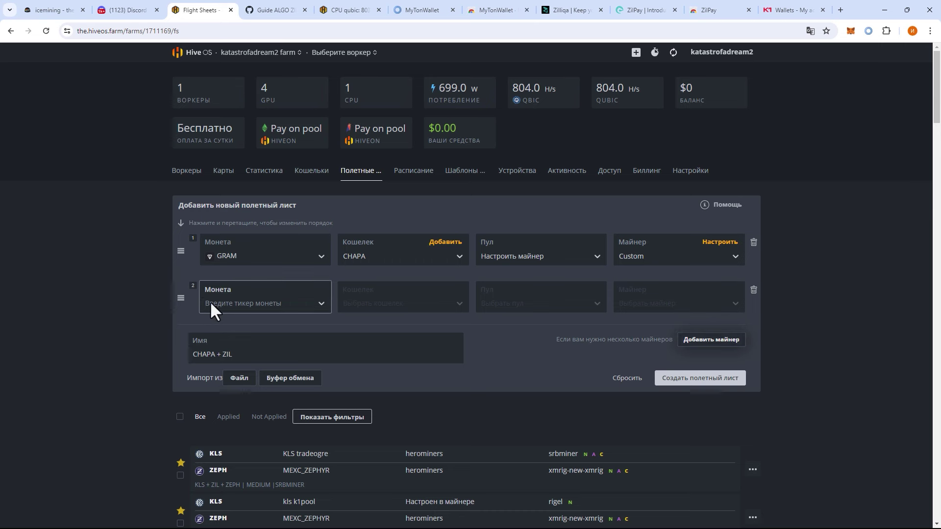
{"action": "type", "text": "zeph"}
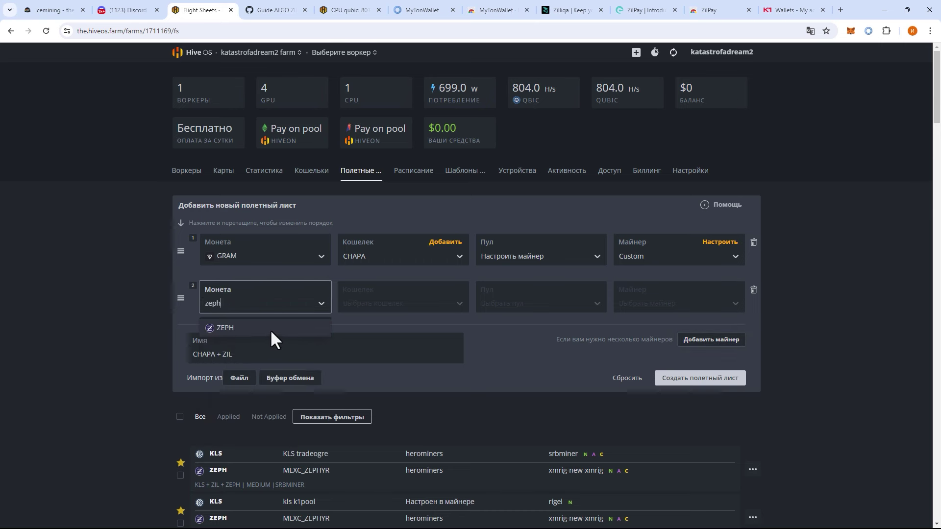
{"action": "left_click", "coordinate": [271, 330]}
{"action": "left_click", "coordinate": [409, 306]}
{"action": "left_click", "coordinate": [414, 327]}
{"action": "left_click", "coordinate": [483, 307]}
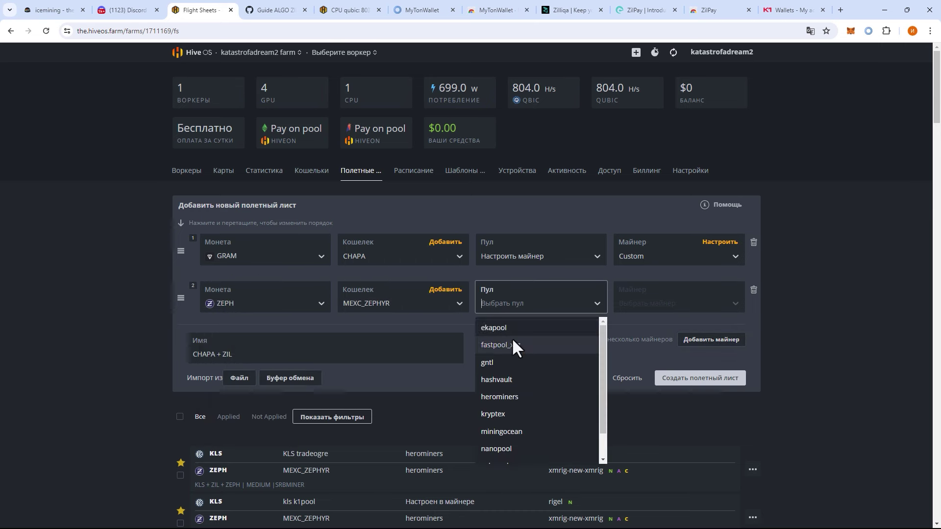
{"action": "left_click", "coordinate": [510, 413]}
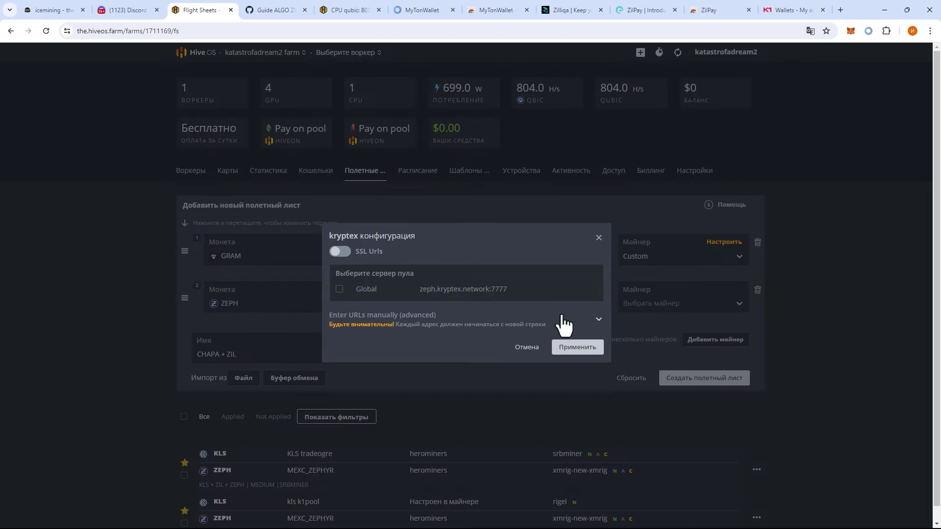
{"action": "left_click", "coordinate": [367, 289]}
{"action": "left_click", "coordinate": [571, 346]}
- Use XMRig (new) for ZEPH with 1248 hugepages and the sample CPU config, then create the sheet
{"action": "left_click", "coordinate": [689, 307]}
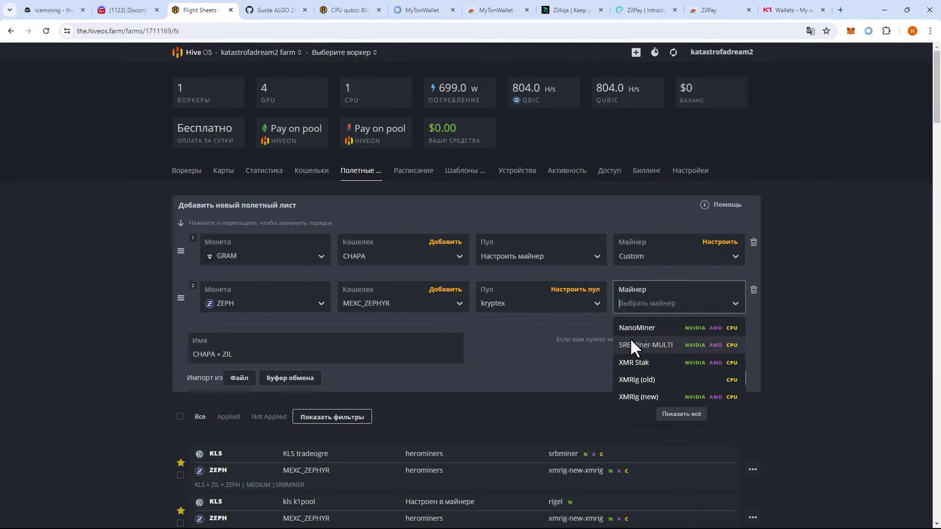
{"action": "left_click", "coordinate": [638, 397]}
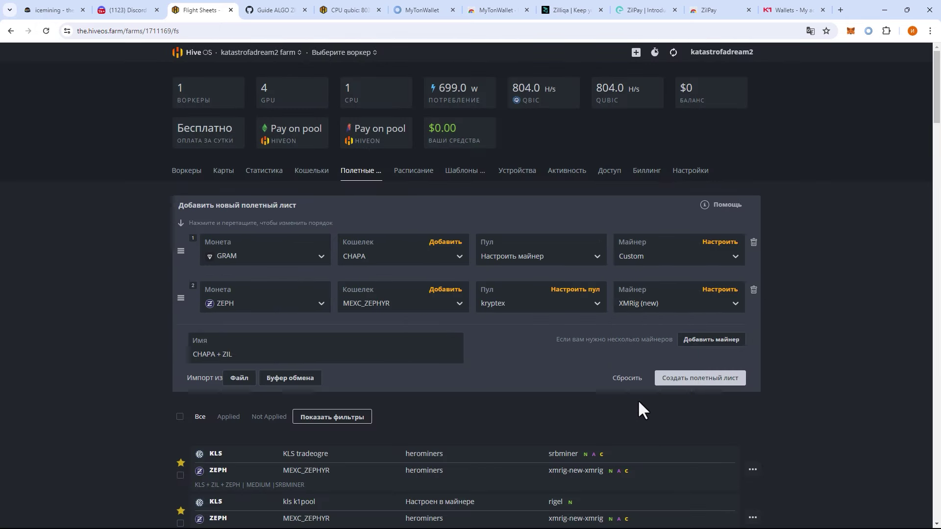
{"action": "left_click", "coordinate": [717, 290]}
{"action": "mouse_move", "coordinate": [534, 162]}
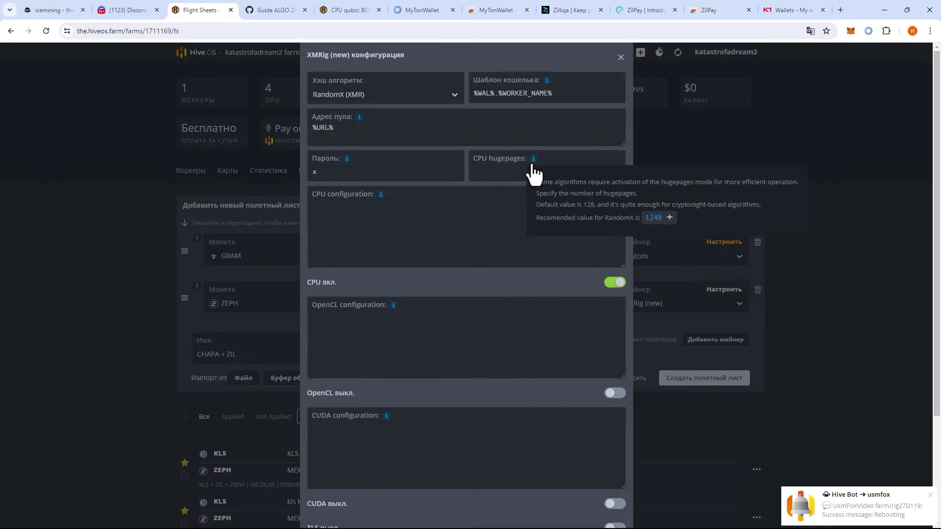
{"action": "left_click", "coordinate": [661, 218]}
{"action": "scroll", "coordinate": [495, 321], "scroll_direction": "down", "scroll_amount": 1}
{"action": "mouse_move", "coordinate": [383, 157]}
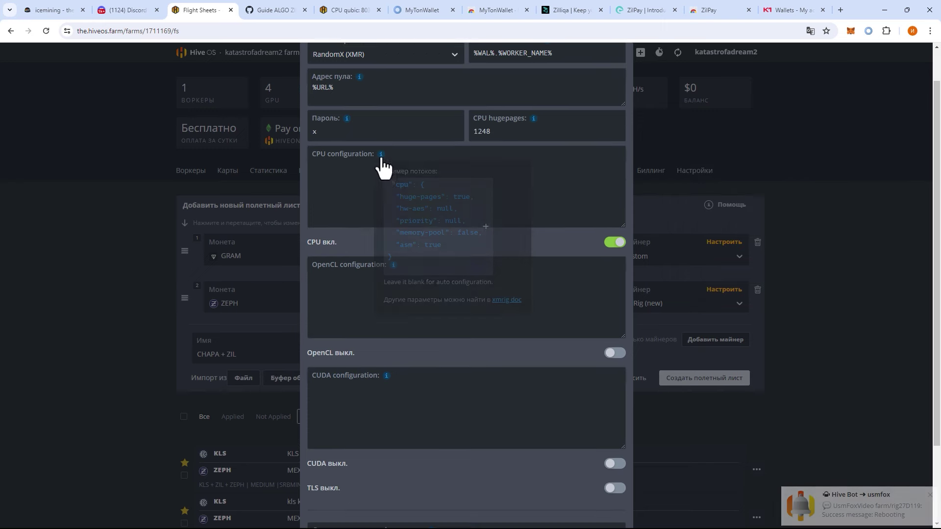
{"action": "left_click", "coordinate": [420, 219]}
{"action": "scroll", "coordinate": [468, 319], "scroll_direction": "down", "scroll_amount": 2}
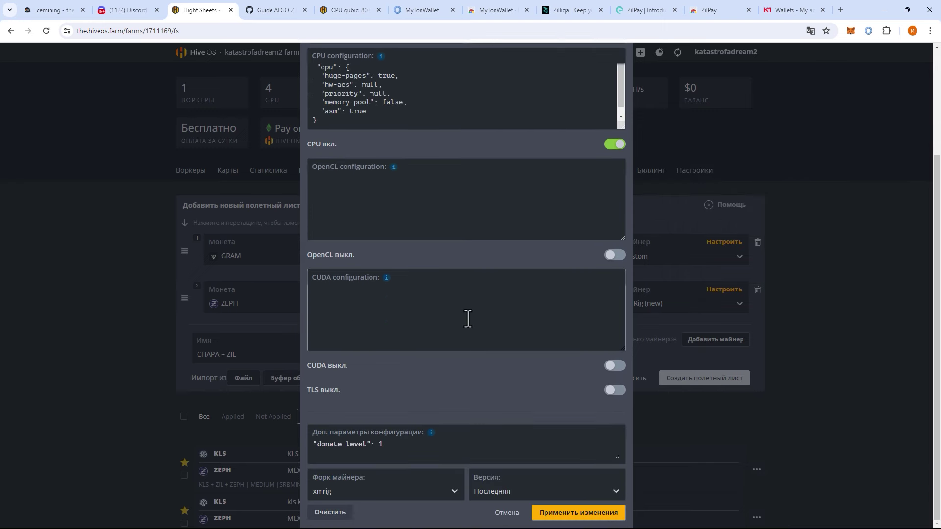
{"action": "left_click", "coordinate": [588, 513]}
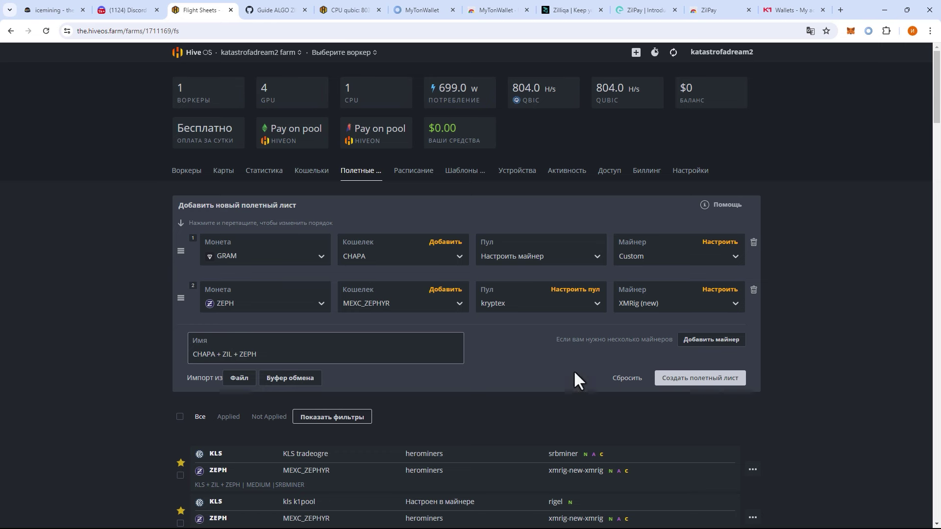
{"action": "left_click", "coordinate": [706, 372]}
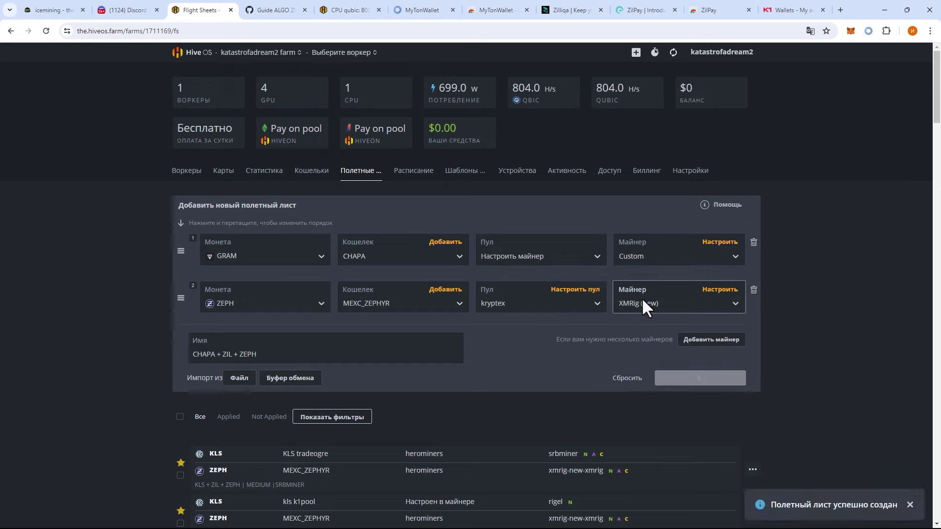
- Assign the CHAPA + ZIL + ZEPH flight sheet to the CPU worker and reboot it
{"action": "left_click", "coordinate": [189, 166]}
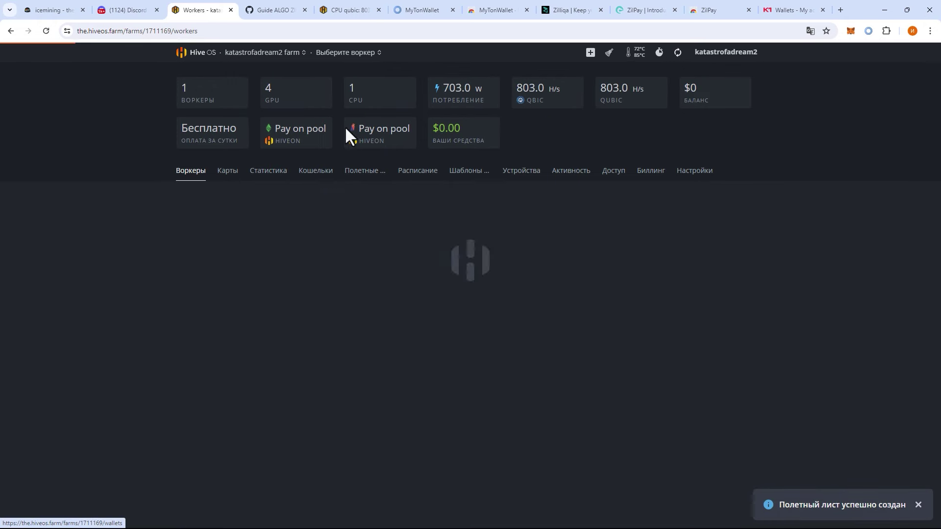
{"action": "left_click", "coordinate": [349, 53]}
{"action": "left_click", "coordinate": [338, 99]}
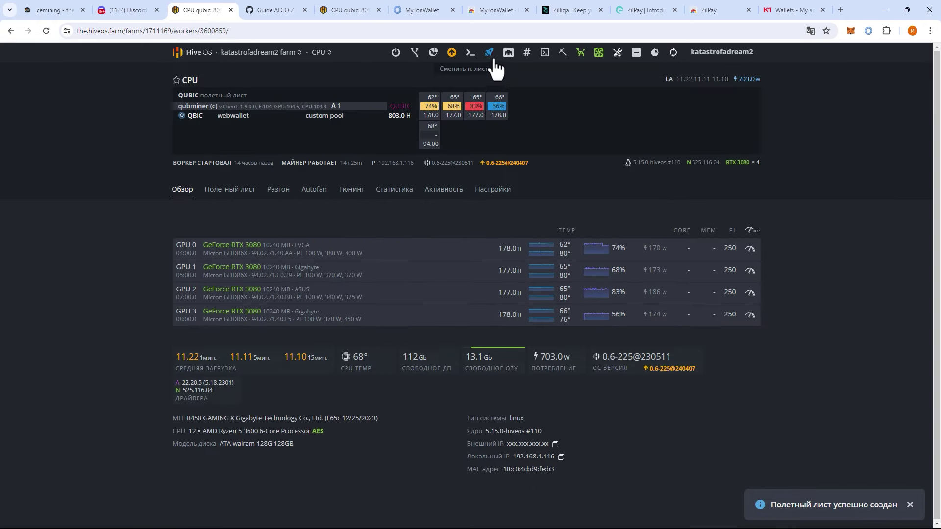
{"action": "left_click", "coordinate": [489, 53]}
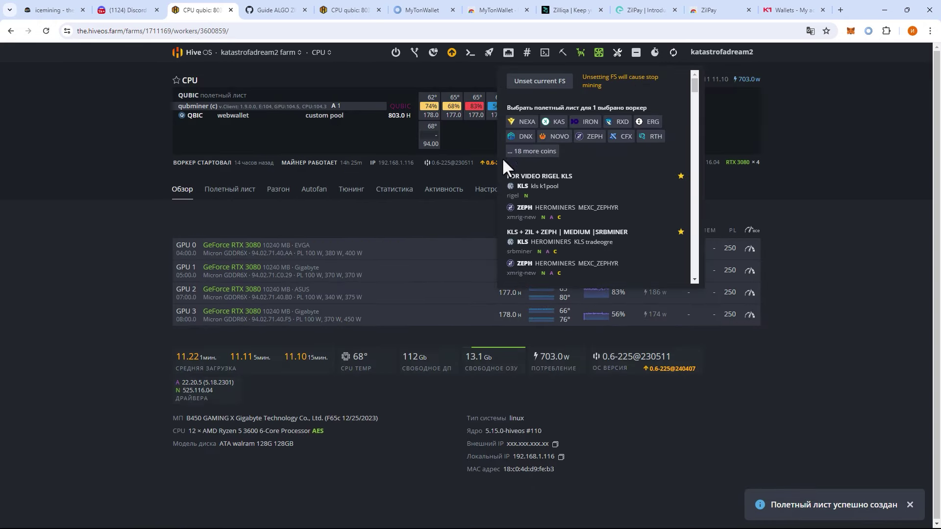
{"action": "left_click", "coordinate": [593, 201]}
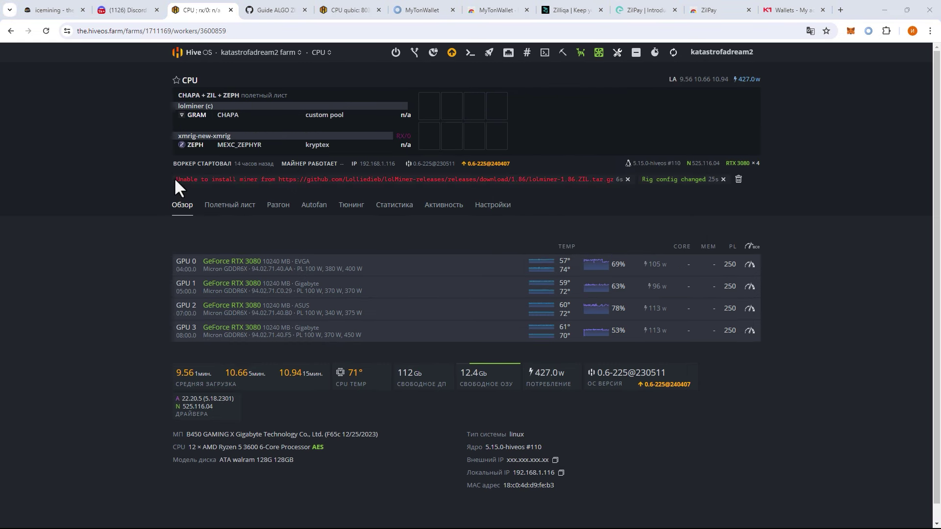
{"action": "left_click_drag", "start_coordinate": [175, 180], "coordinate": [310, 179]}
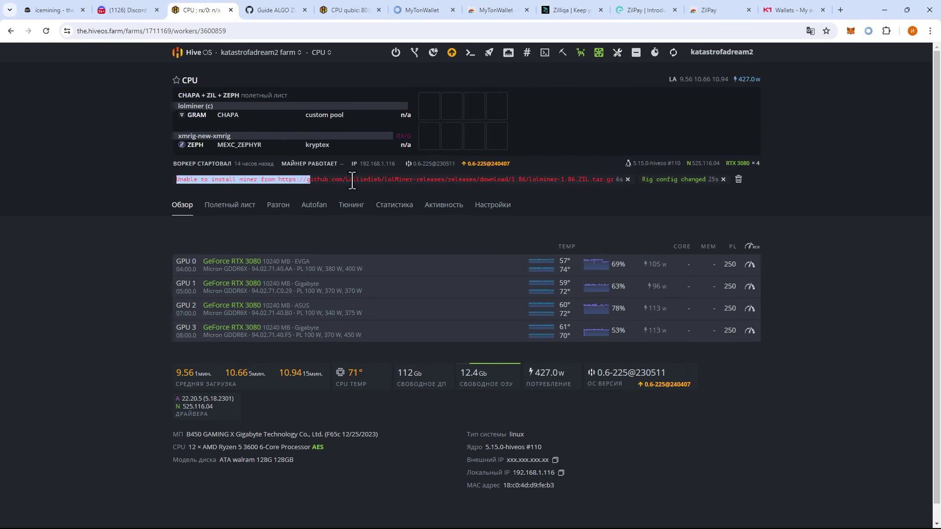
{"action": "left_click", "coordinate": [394, 54]}
{"action": "left_click", "coordinate": [335, 79]}
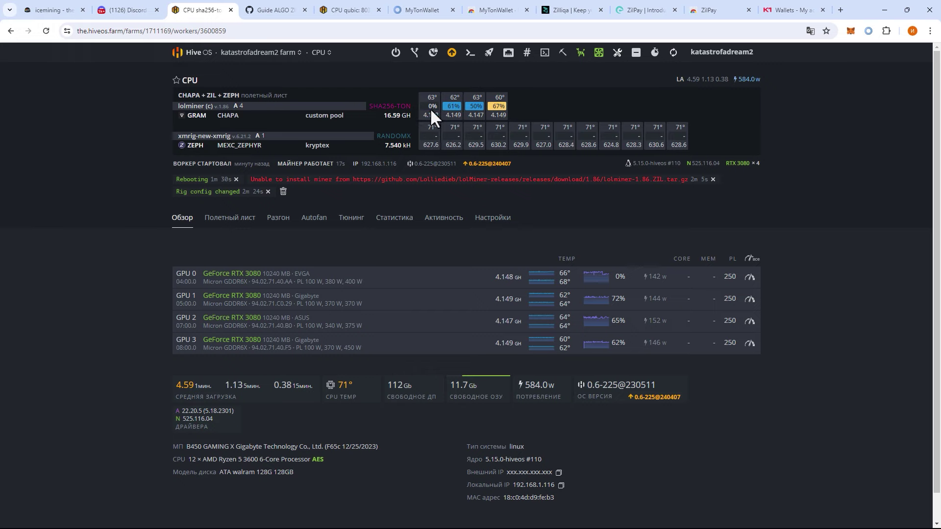
- Paste the chapa dashboard link from Discord into icemining's address bar, then show the CPU rig's flight sheet
{"action": "key", "text": "ctrl+shift+Tab"}
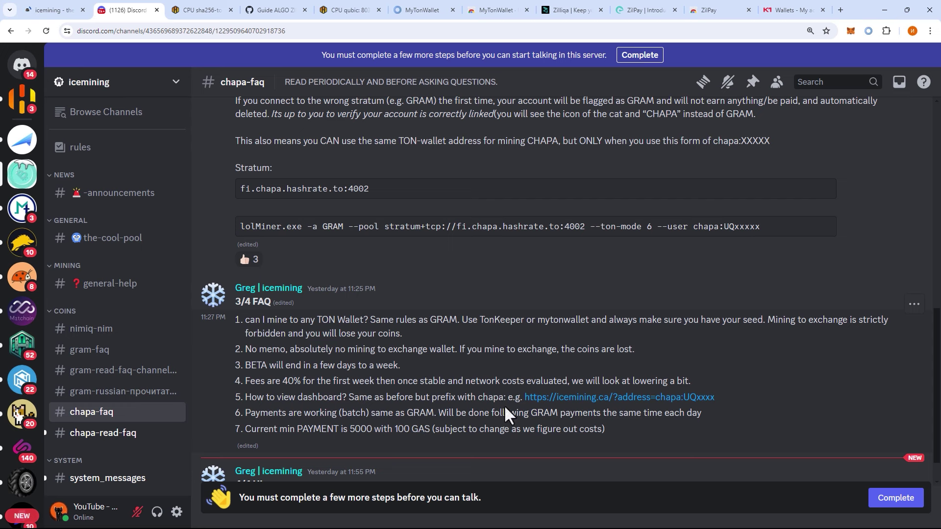
{"action": "left_click_drag", "start_coordinate": [710, 396], "coordinate": [524, 397]}
{"action": "key", "text": "ctrl+c"}
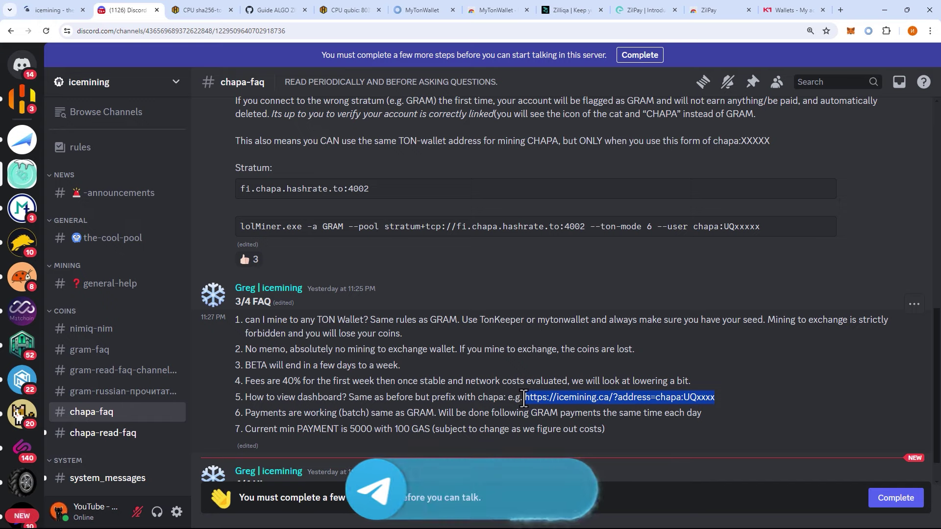
{"action": "left_click", "coordinate": [58, 15]}
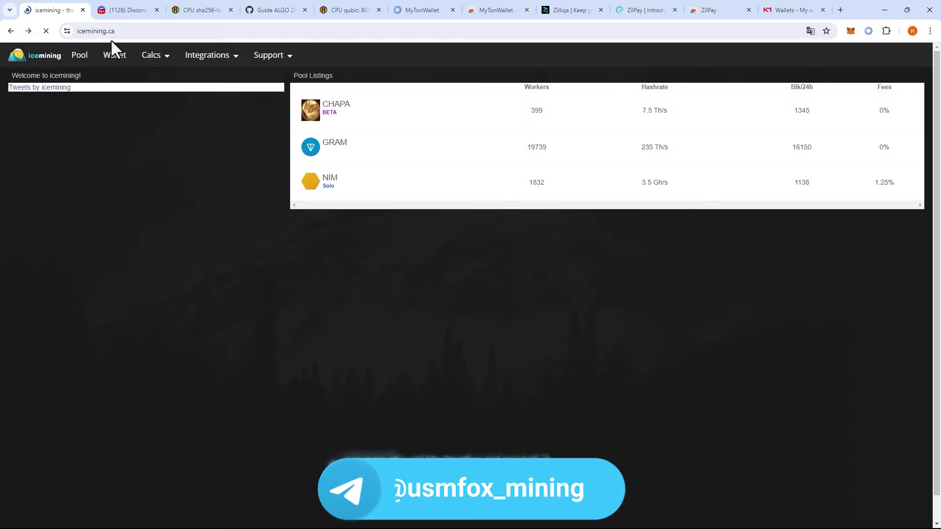
{"action": "left_click", "coordinate": [133, 30]}
{"action": "key", "text": "ctrl+v"}
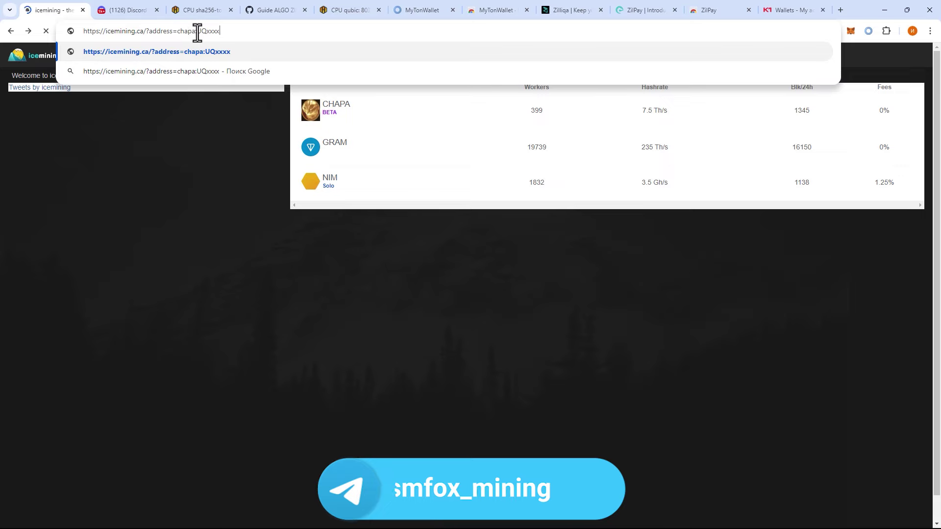
{"action": "left_click_drag", "start_coordinate": [197, 31], "coordinate": [221, 32]}
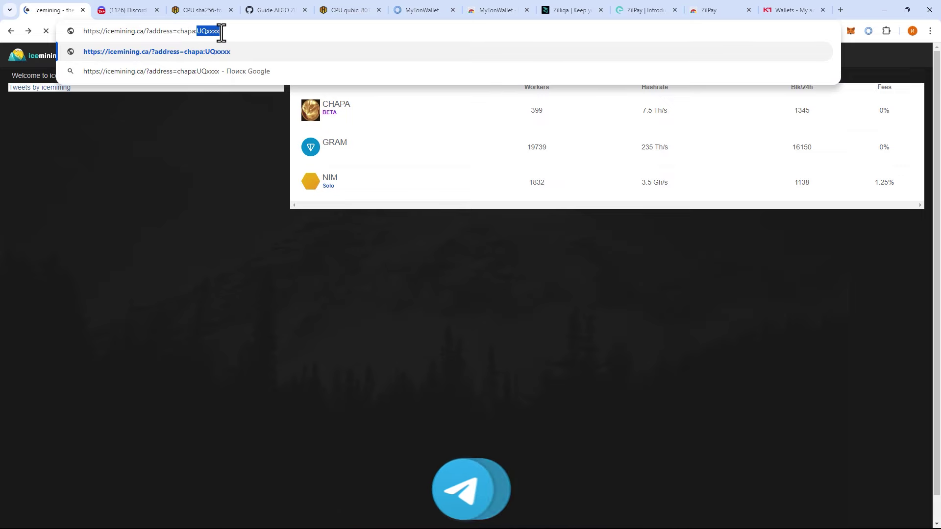
{"action": "left_click", "coordinate": [204, 6]}
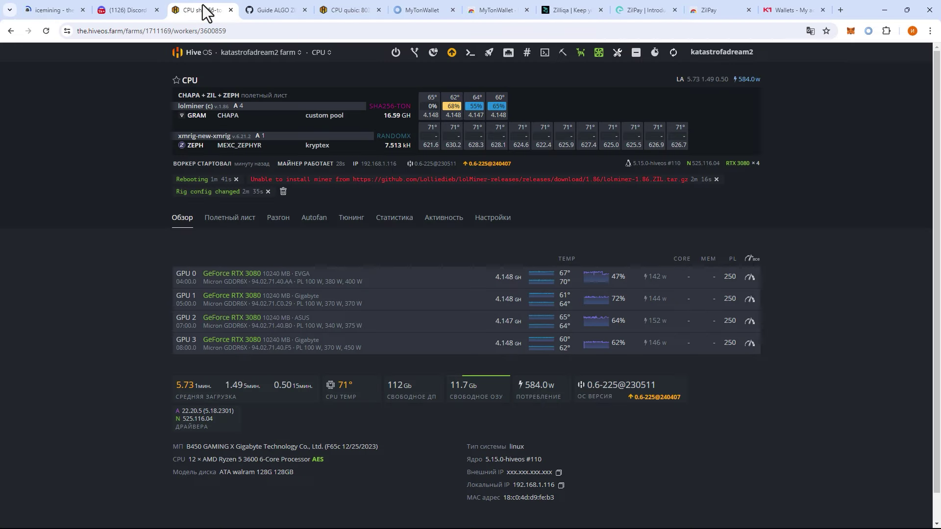
{"action": "left_click", "coordinate": [235, 225]}
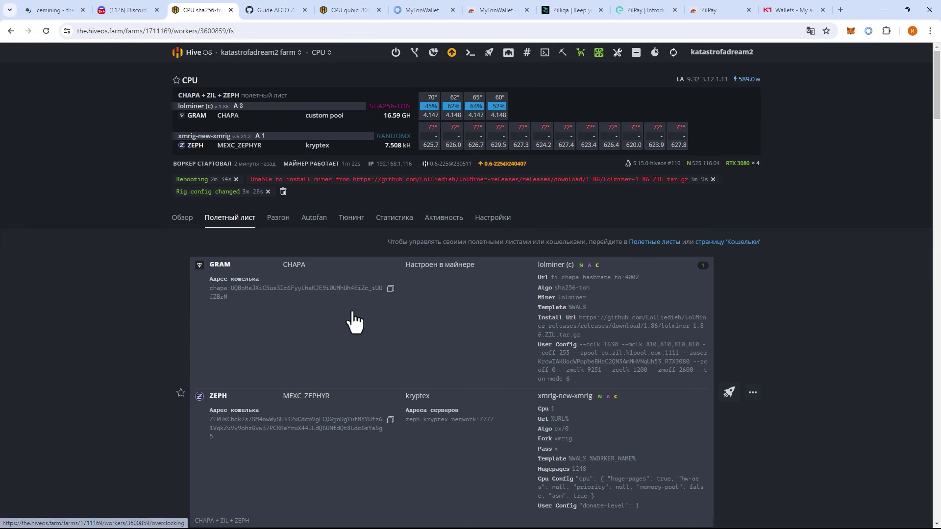
- Copy the CHAPA wallet address, paste it over UQxxxx in the icemining URL, and load the dashboard
{"action": "left_click", "coordinate": [390, 289]}
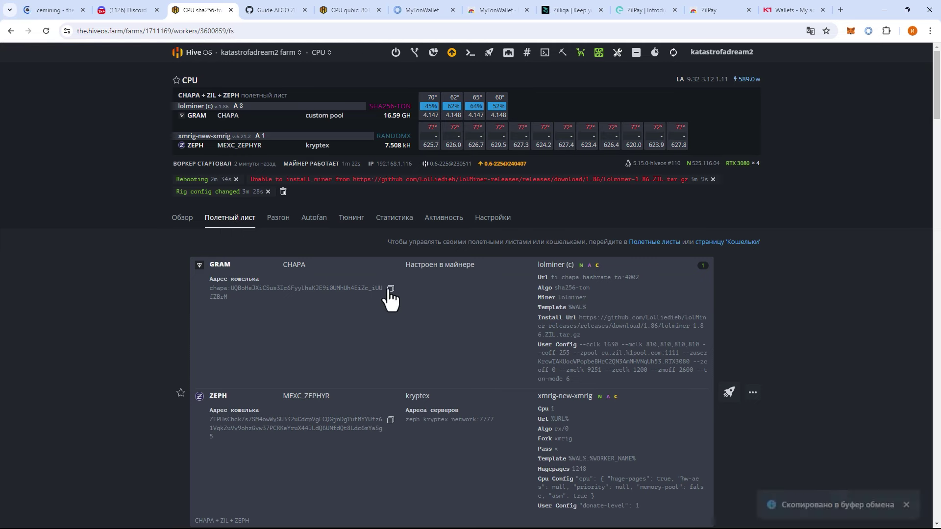
{"action": "left_click", "coordinate": [128, 11]}
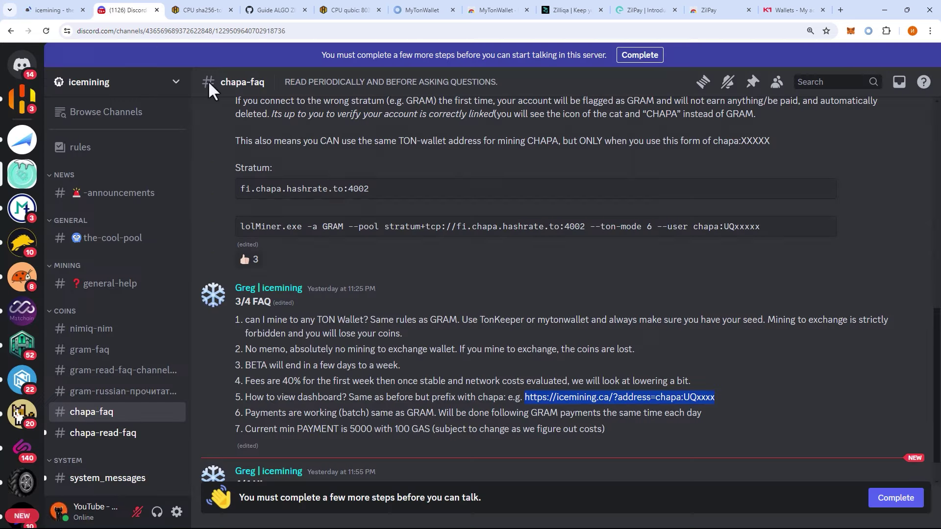
{"action": "left_click", "coordinate": [58, 15]}
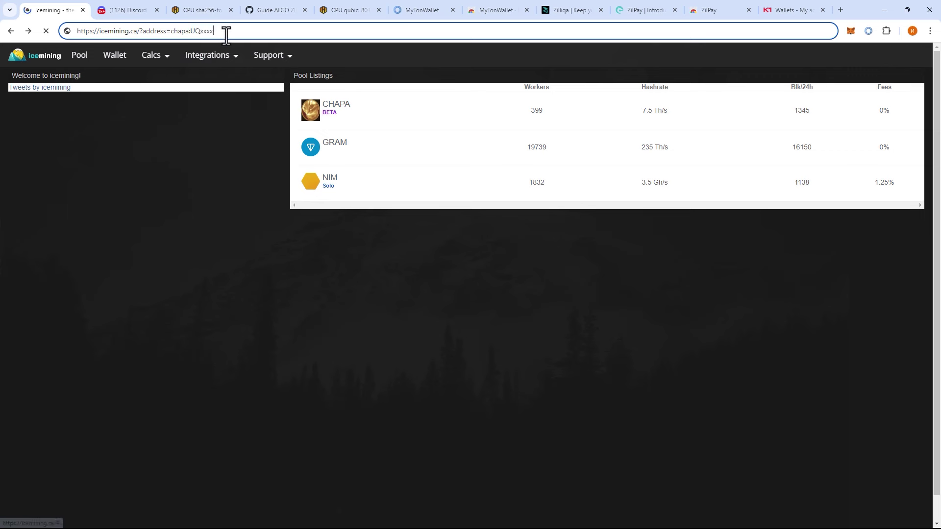
{"action": "key", "text": "ctrl+v"}
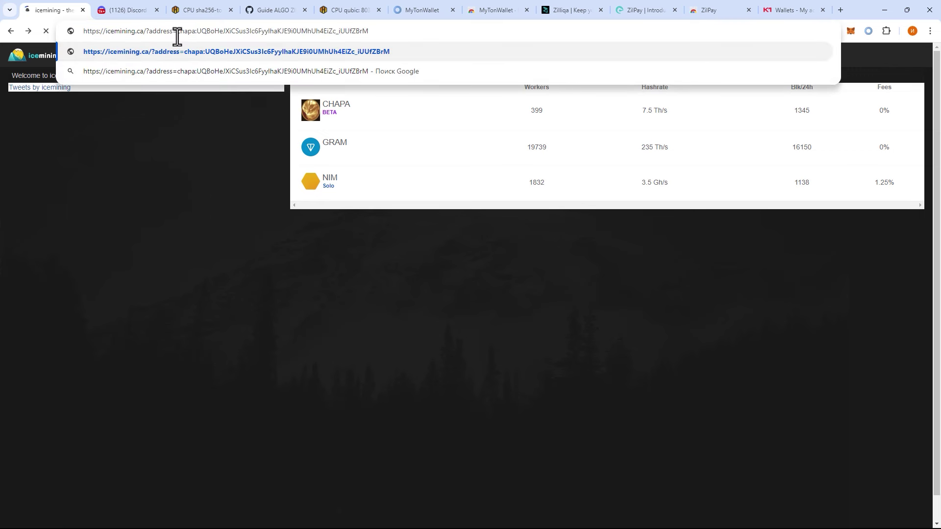
{"action": "left_click_drag", "start_coordinate": [177, 35], "coordinate": [375, 33]}
{"action": "left_click", "coordinate": [387, 33]}
{"action": "key", "text": "Return"}
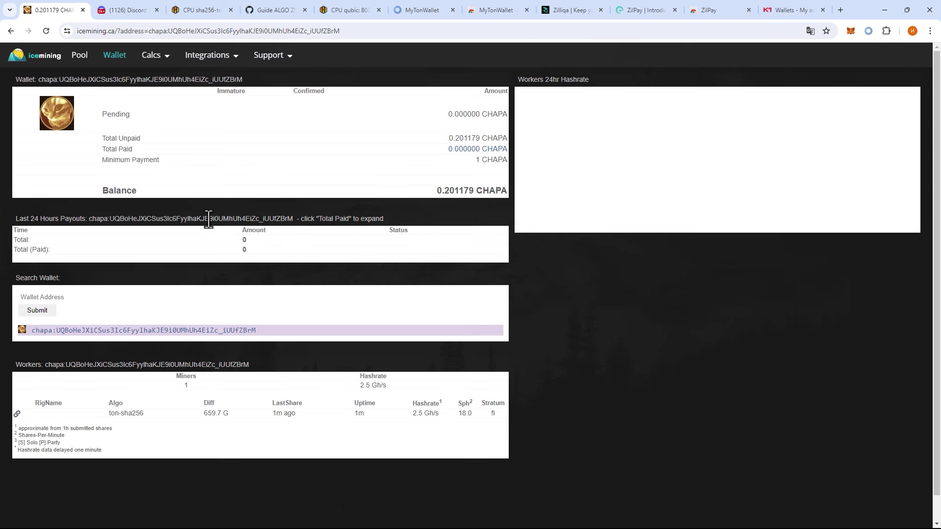
- Check the dashboard's 0.201179 CHAPA unpaid balance and the single 2.5 Gh/s worker
{"action": "left_click_drag", "start_coordinate": [433, 191], "coordinate": [472, 191]}
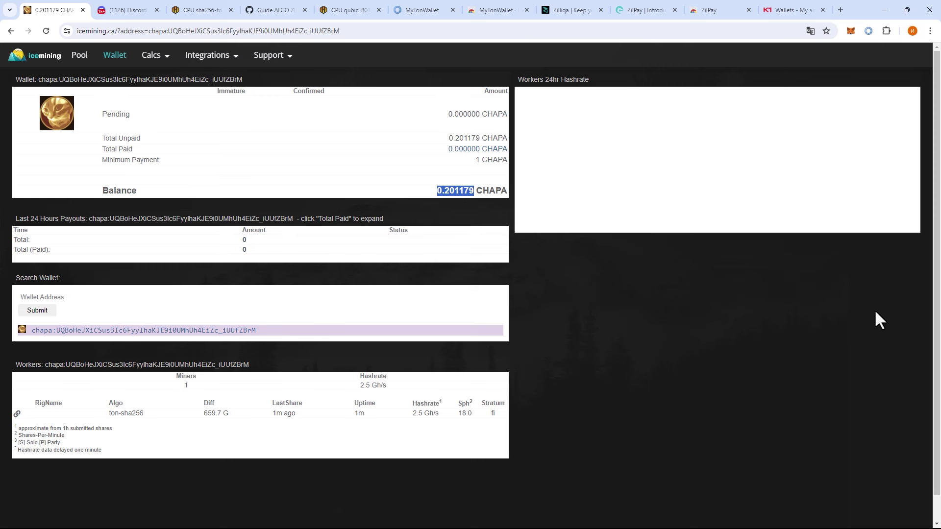
{"action": "left_click", "coordinate": [454, 415]}
{"action": "left_click", "coordinate": [635, 431]}
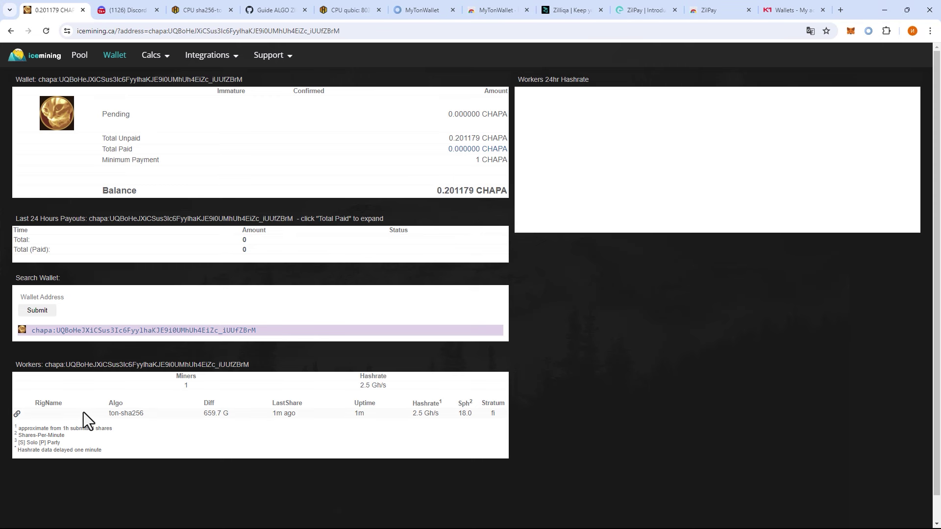
{"action": "left_click", "coordinate": [187, 9]}
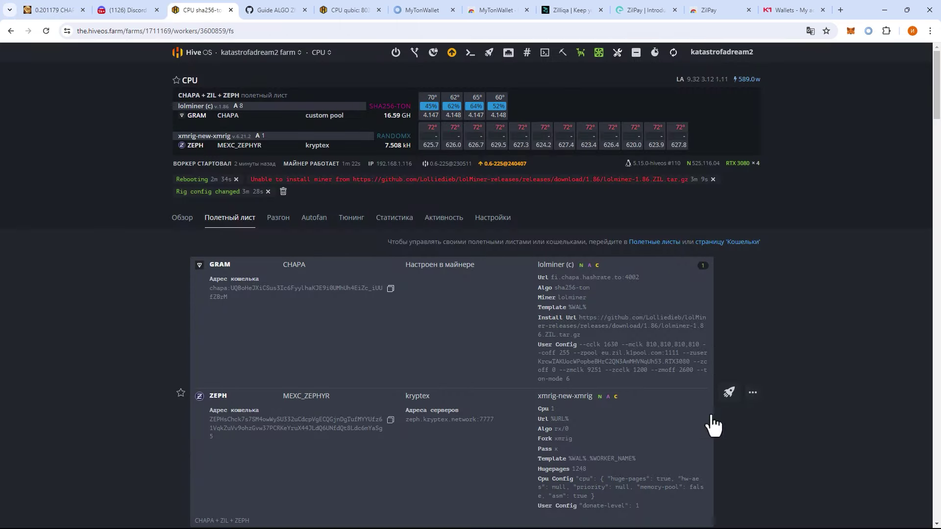
- Edit the flight sheet's GRAM miner wallet template to %WAL%.RTX3080 and apply it to all workers
{"action": "left_click", "coordinate": [753, 392]}
{"action": "left_click", "coordinate": [722, 414]}
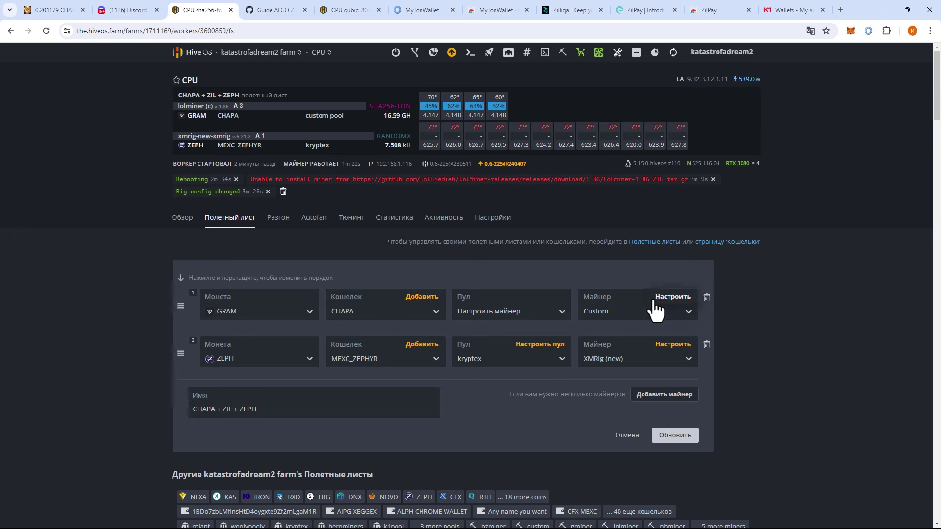
{"action": "left_click", "coordinate": [671, 296]}
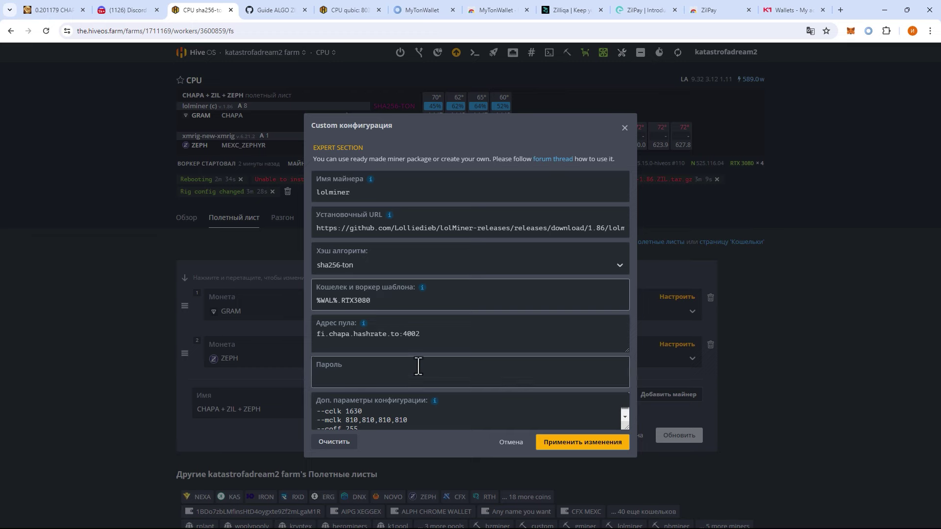
{"action": "left_click", "coordinate": [613, 443]}
{"action": "left_click", "coordinate": [670, 436]}
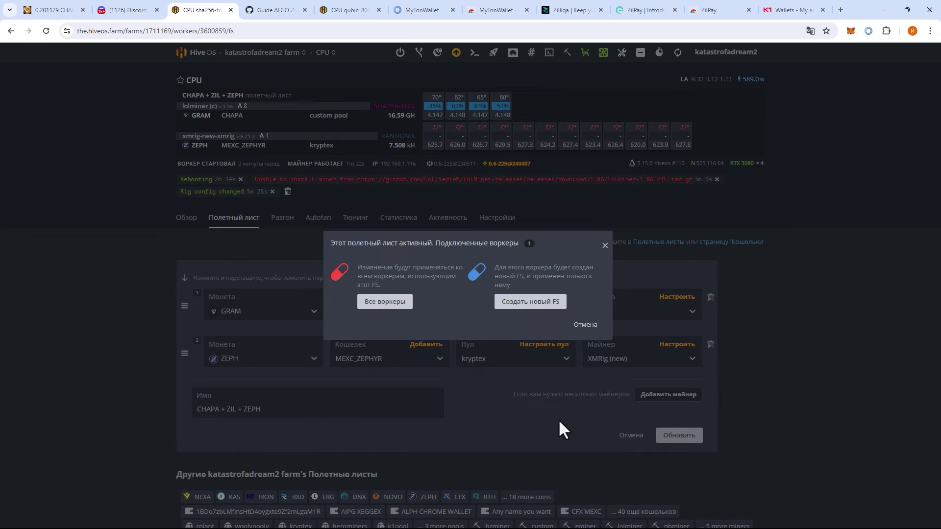
{"action": "left_click", "coordinate": [386, 299]}
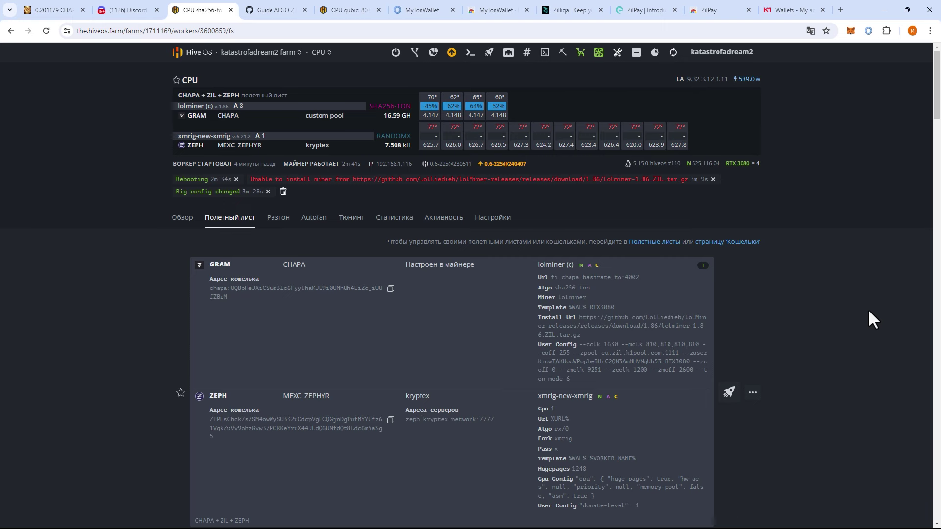
- Confirm icemining lists the RTX3080 worker, with 10.845739 CHAPA unpaid at 21 Gh/s
{"action": "key", "text": "ctrl+1"}
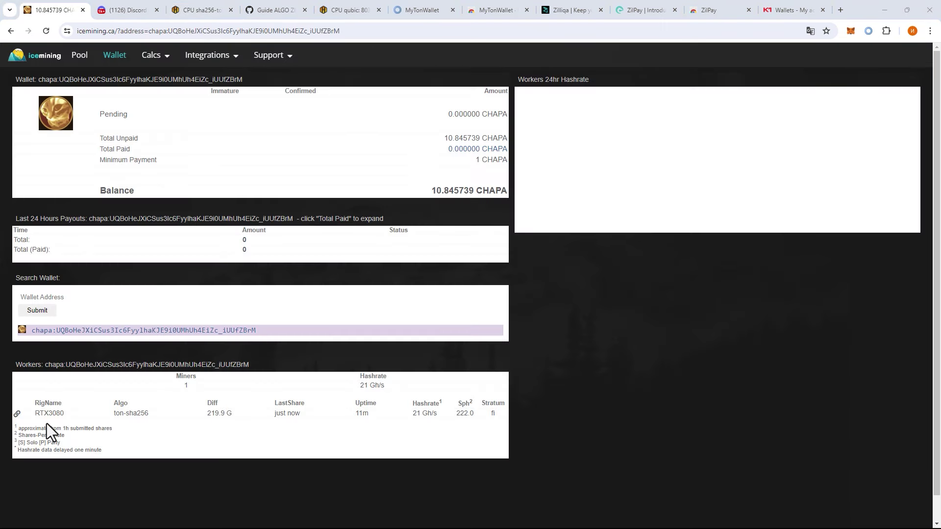
{"action": "left_click_drag", "start_coordinate": [63, 414], "coordinate": [32, 413]}
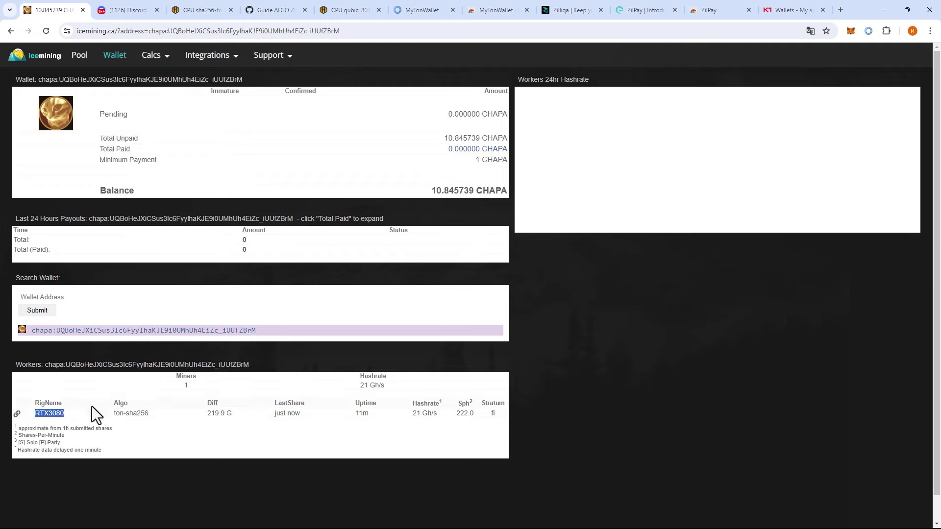
{"action": "left_click", "coordinate": [177, 425]}
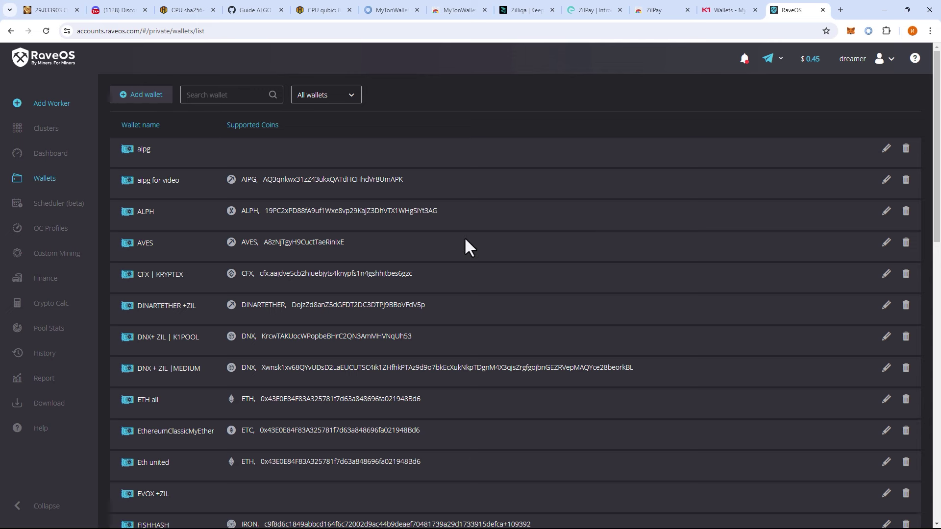
- Create a new RaveOS wallet named CHAPA
{"action": "left_click", "coordinate": [136, 98]}
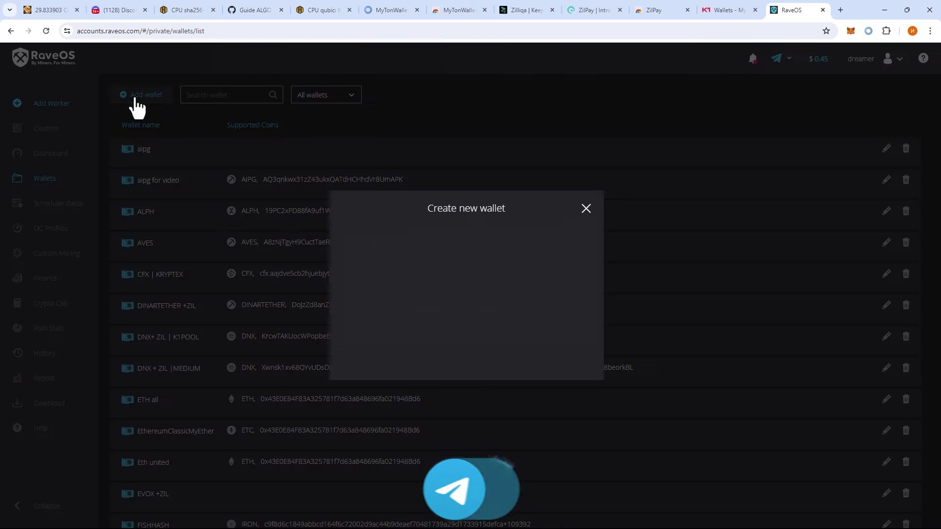
{"action": "type", "text": "CHAPA"}
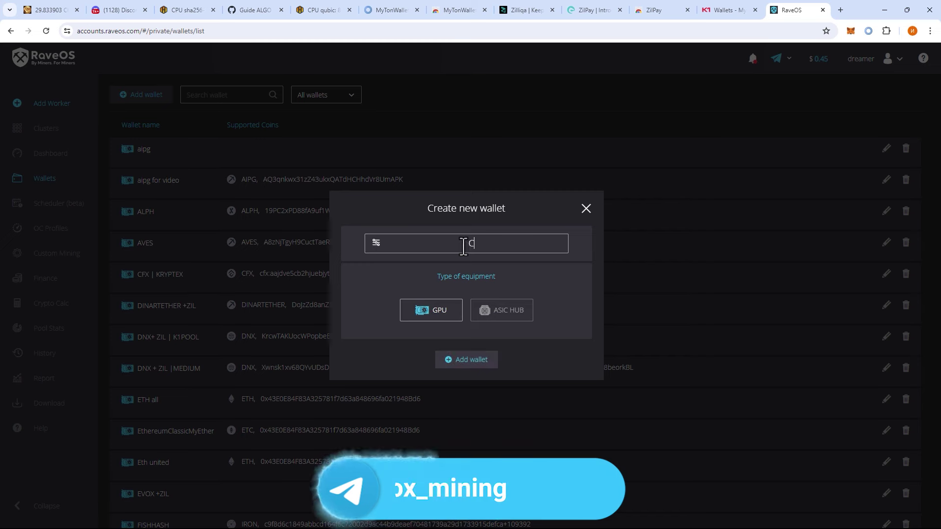
{"action": "left_click", "coordinate": [447, 360]}
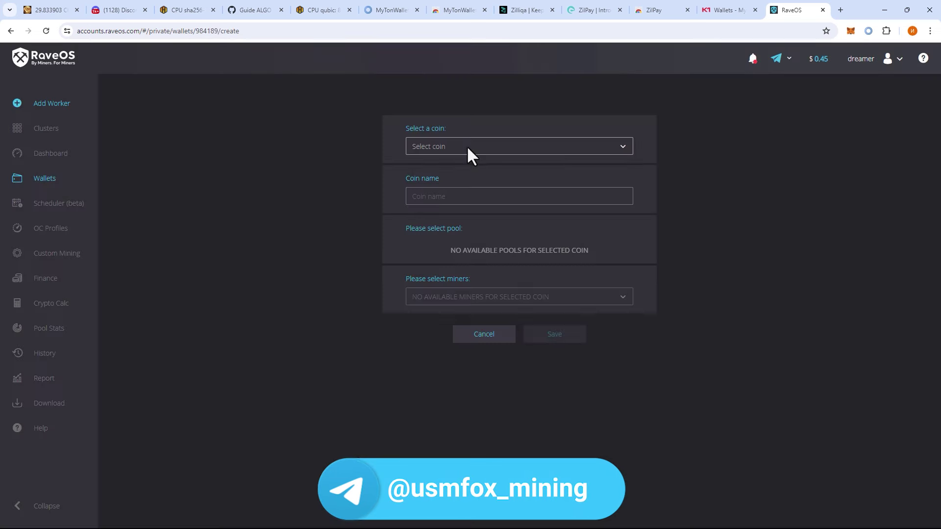
- Set the wallet coin to Gram with the icemining pool, and add an empty custom URL row
{"action": "left_click", "coordinate": [463, 146]}
{"action": "type", "text": "chapa"}
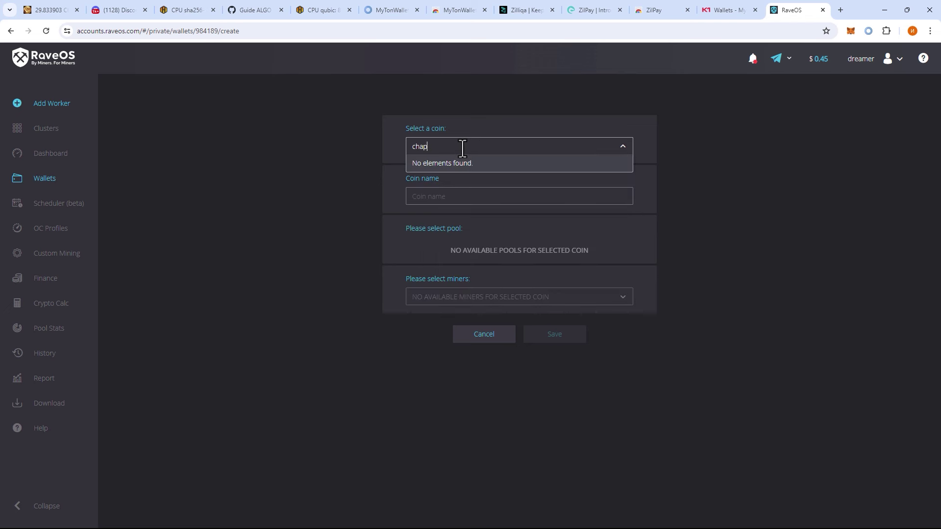
{"action": "key", "text": "BackSpace"}
{"action": "key", "text": "BackSpace"}
{"action": "key", "text": "BackSpace"}
{"action": "key", "text": "BackSpace"}
{"action": "type", "text": "GRA"}
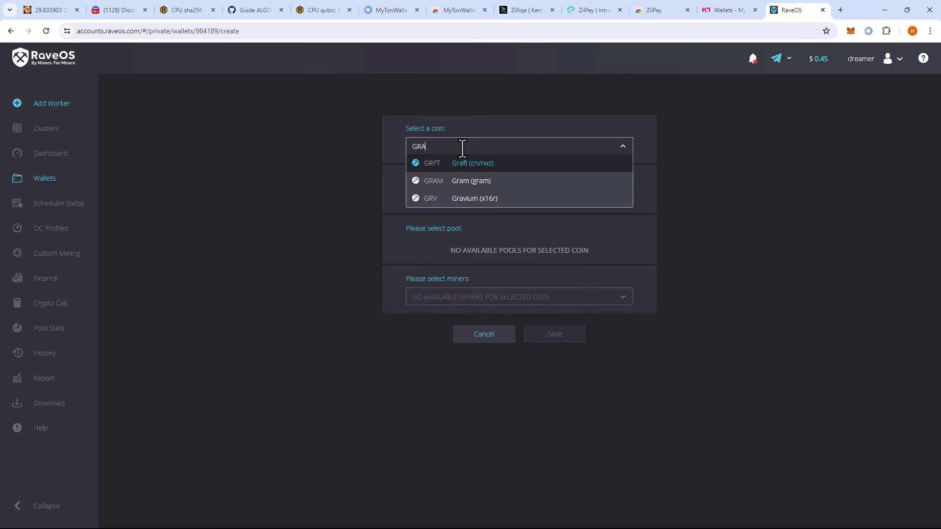
{"action": "type", "text": "M"}
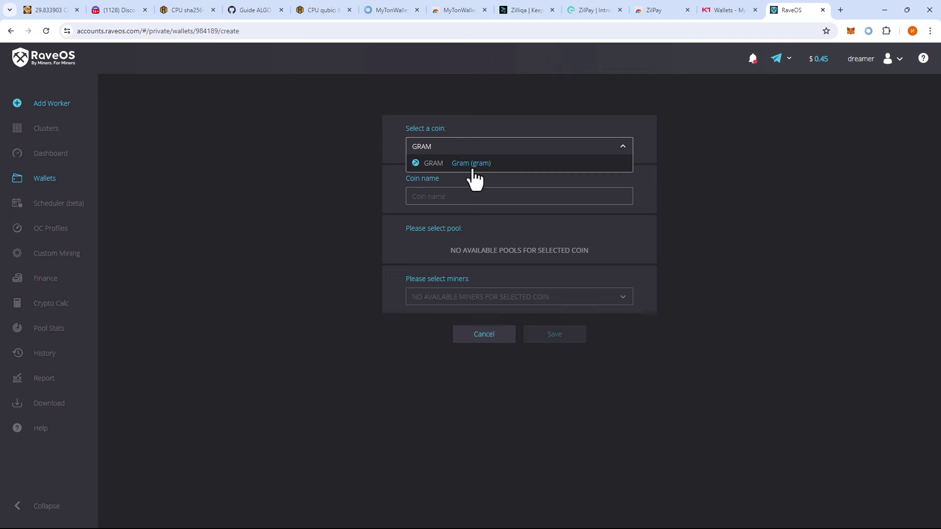
{"action": "left_click", "coordinate": [472, 164]}
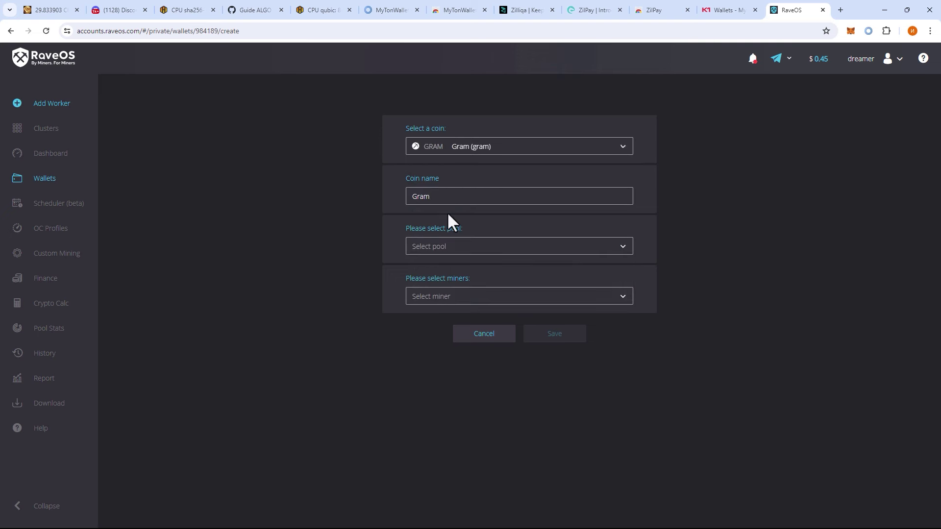
{"action": "left_click", "coordinate": [434, 250]}
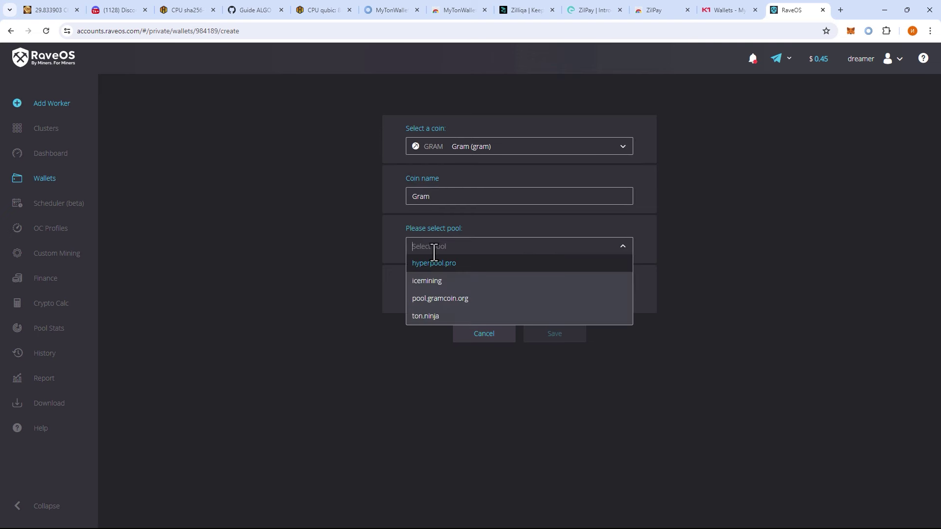
{"action": "left_click", "coordinate": [445, 280]}
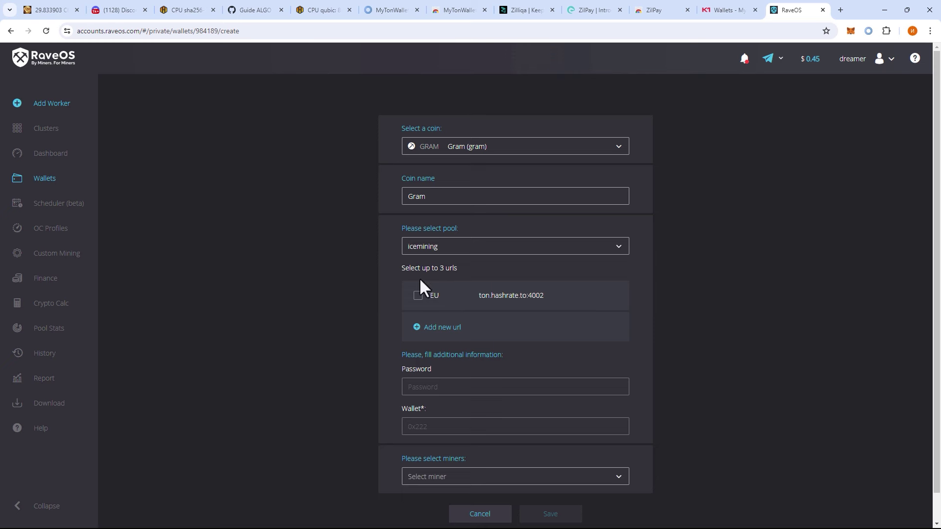
{"action": "left_click", "coordinate": [443, 328]}
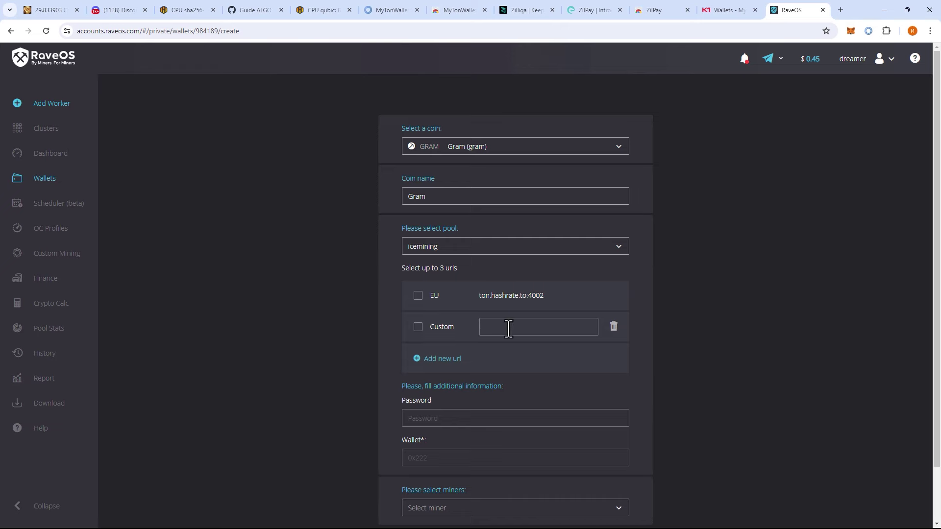
- Copy fi.chapa.hashrate.to:4002 from Discord's chapa-faq and paste it into the RaveOS Custom URL
{"action": "left_click", "coordinate": [55, 6]}
{"action": "left_click", "coordinate": [130, 11]}
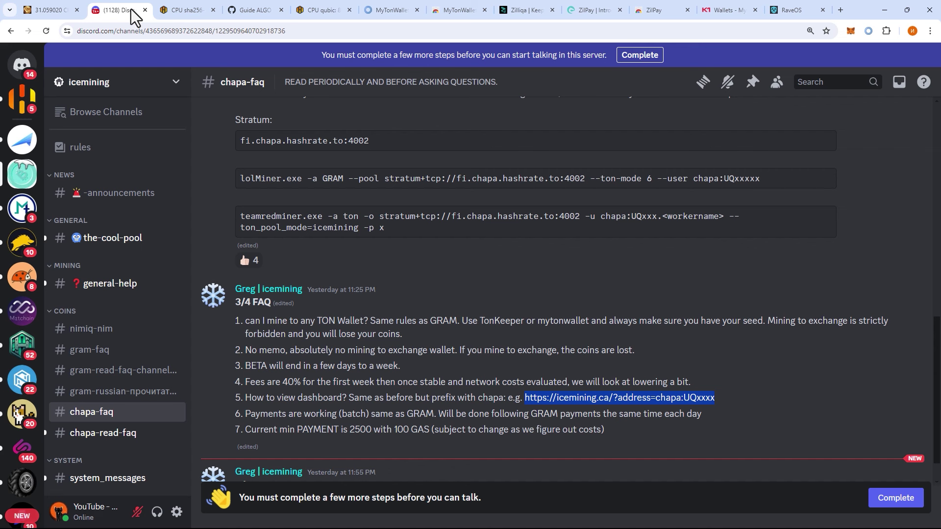
{"action": "scroll", "coordinate": [465, 376], "scroll_direction": "down", "scroll_amount": 1}
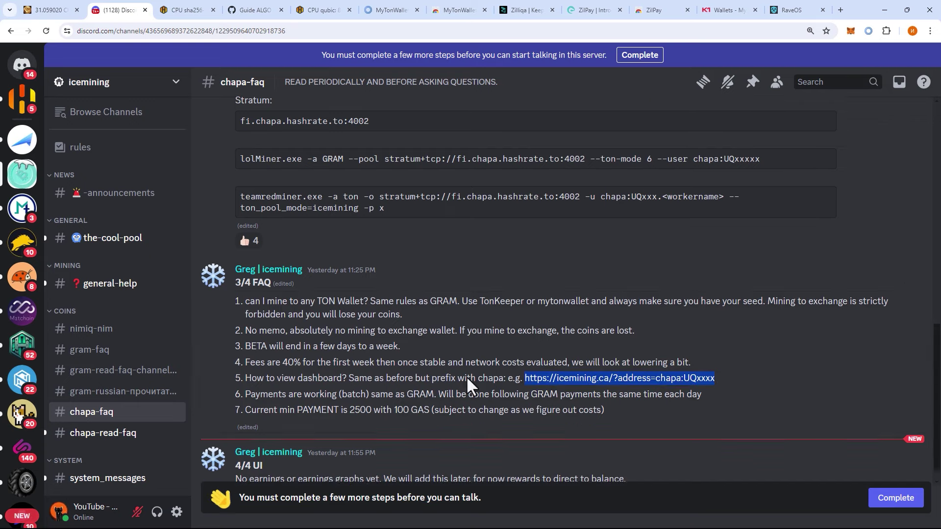
{"action": "scroll", "coordinate": [437, 350], "scroll_direction": "up", "scroll_amount": 3}
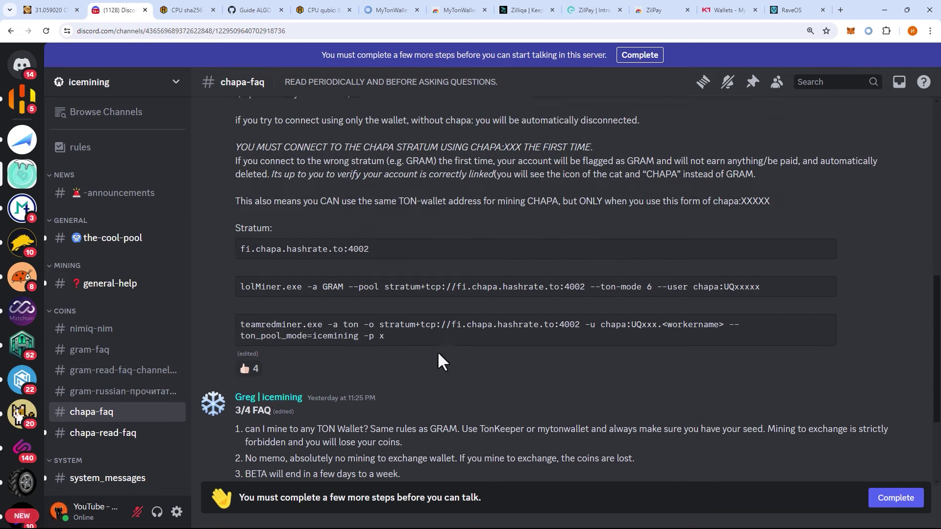
{"action": "triple_click", "coordinate": [341, 251]}
{"action": "key", "text": "ctrl+c"}
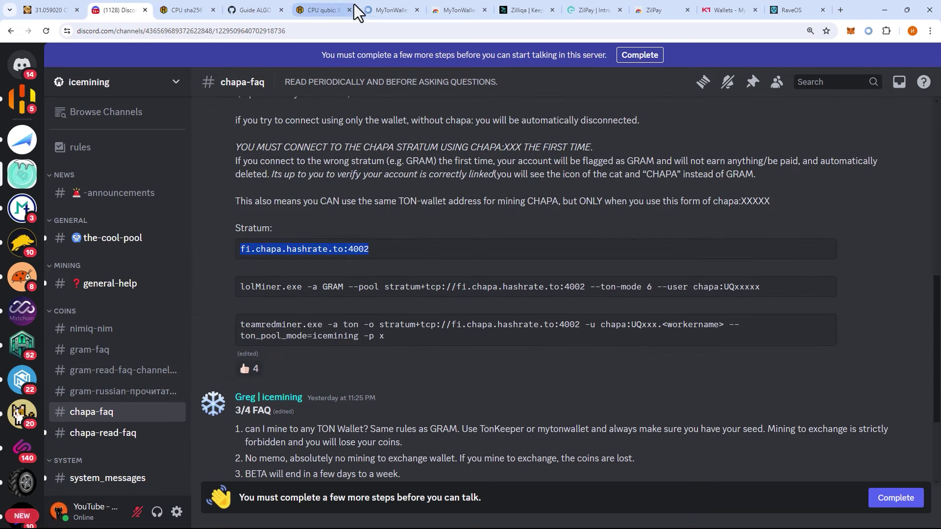
{"action": "left_click", "coordinate": [794, 8]}
{"action": "left_click", "coordinate": [496, 327]}
{"action": "key", "text": "ctrl+v"}
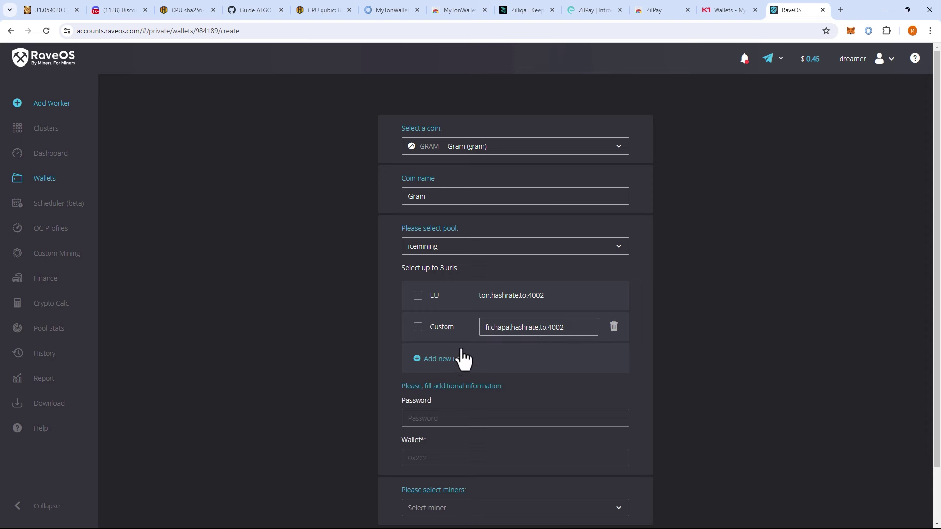
- Enable the custom fi.chapa.hashrate.to:4002 pool and paste the chapa wallet address from icemining
{"action": "left_click", "coordinate": [417, 327]}
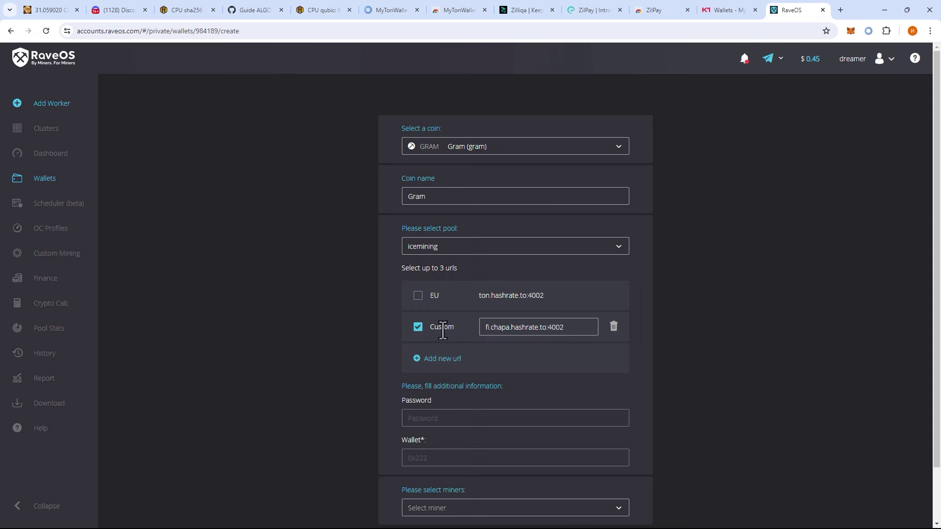
{"action": "scroll", "coordinate": [466, 352], "scroll_direction": "down", "scroll_amount": 1}
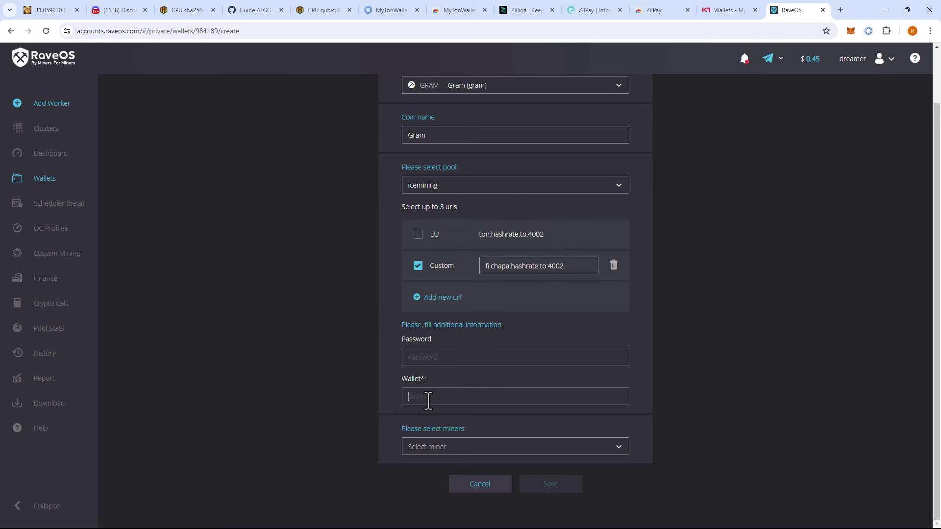
{"action": "left_click", "coordinate": [33, 6]}
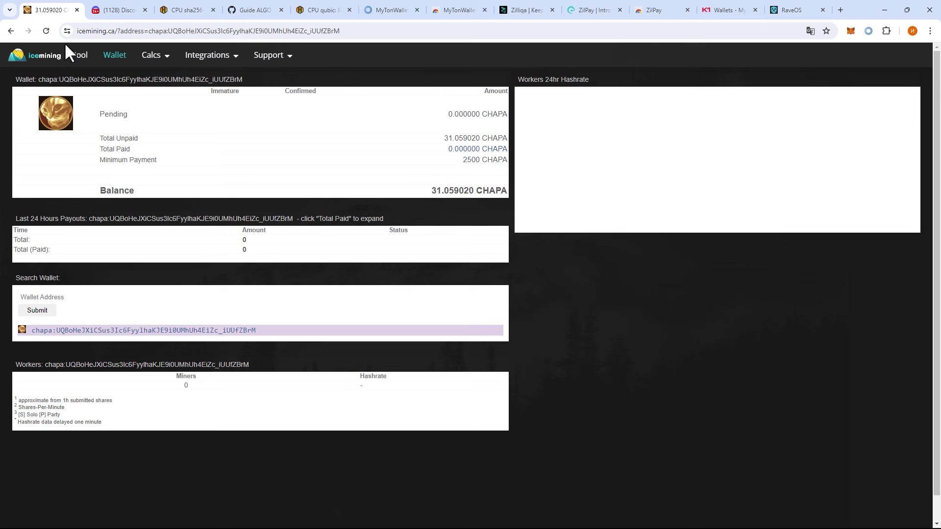
{"action": "left_click_drag", "start_coordinate": [343, 31], "coordinate": [149, 35]}
{"action": "key", "text": "ctrl+c"}
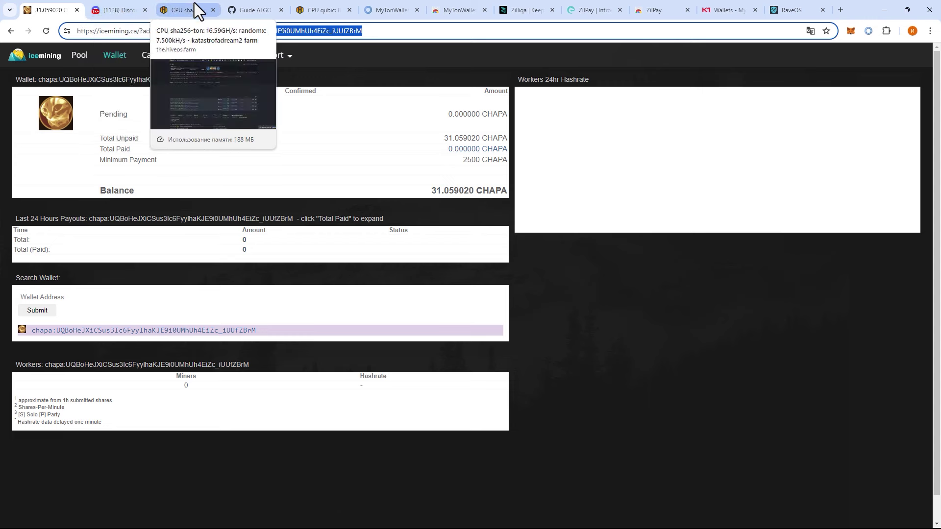
{"action": "left_click", "coordinate": [168, 10]}
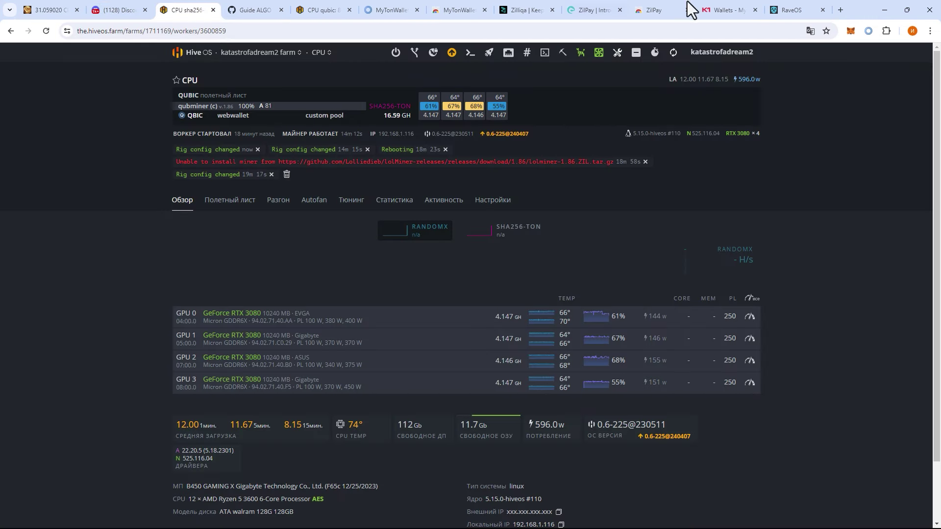
{"action": "left_click", "coordinate": [789, 10]}
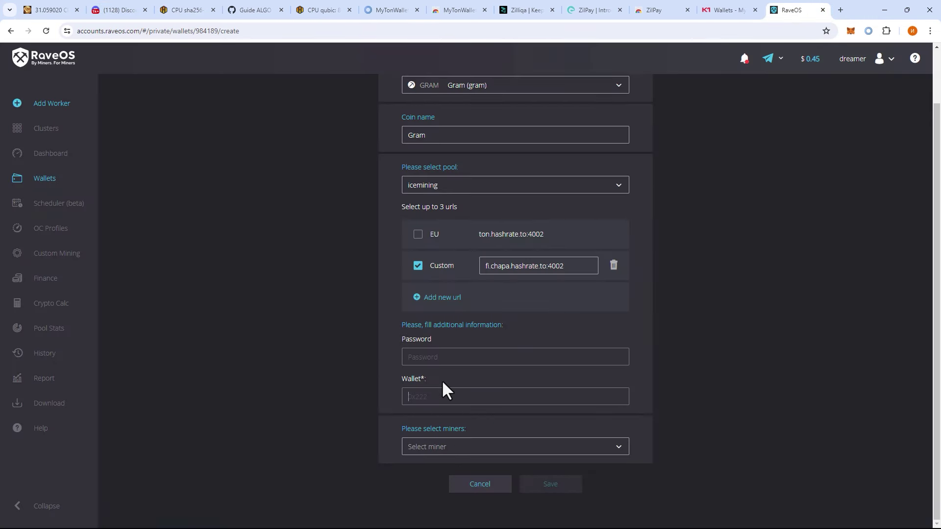
{"action": "key", "text": "ctrl+v"}
- Select lolMiner 1.86 + ZIL BETA as the wallet's miner
{"action": "left_click", "coordinate": [450, 449]}
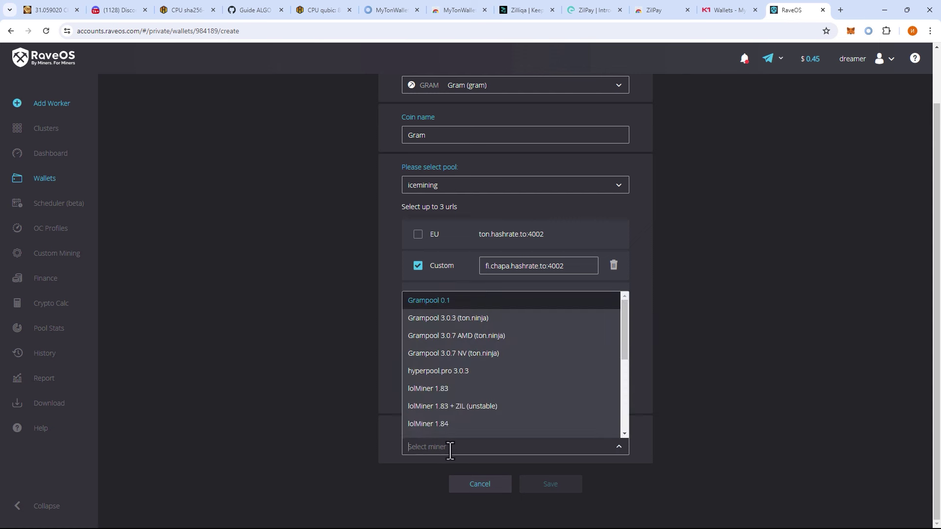
{"action": "type", "text": "lol"}
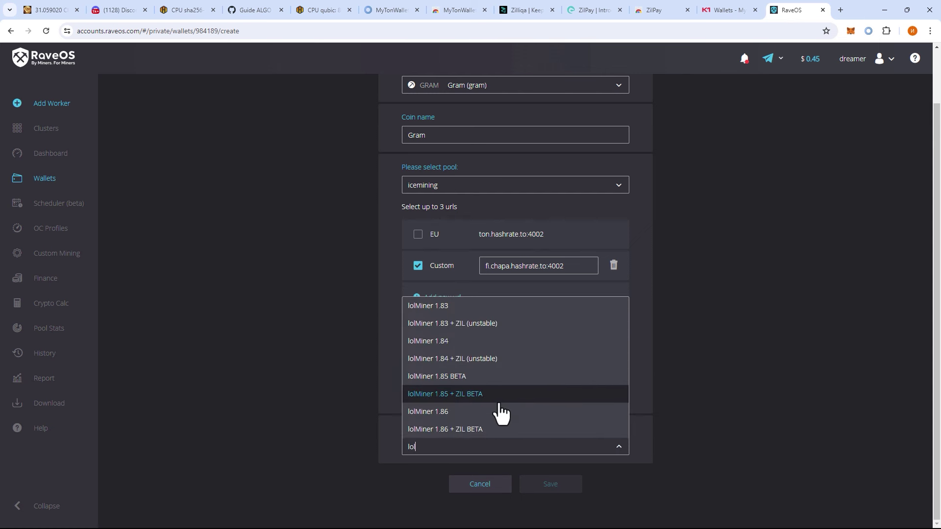
{"action": "left_click", "coordinate": [462, 431]}
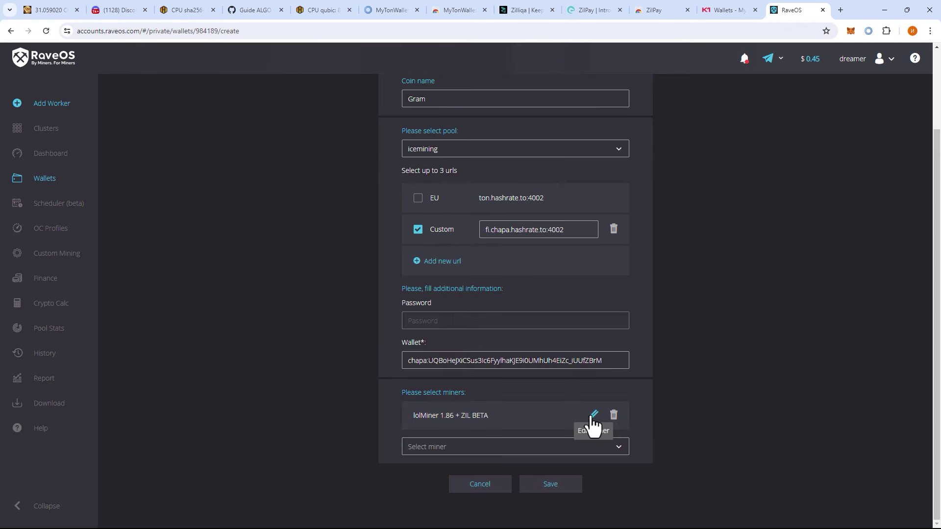
- Paste the ZIL dual-mining and clock arguments into lolMiner's extra arguments, then save the GRAM wallet
{"action": "left_click", "coordinate": [593, 416]}
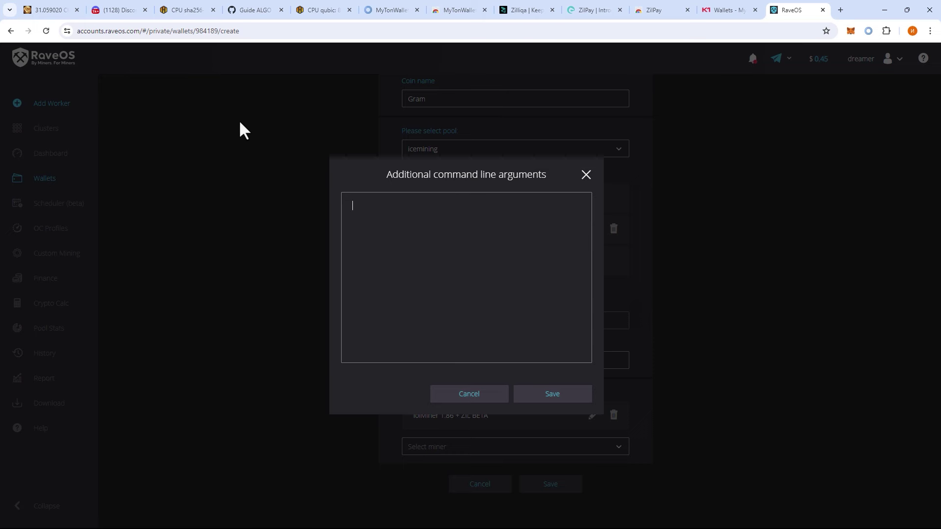
{"action": "type", "text": "--cclk 2520 --mclk 810 --coff 300 --zpool stratum+tcp://eu.zil.k1pool.com:1111 --zuser KrcwTAKUocWPopbeBHrC2QN3AmMHVNqUh53.RTX4090 --zcclk 2520 --zmoff 2500 --zmclk 9250 --ton-mode 6"}
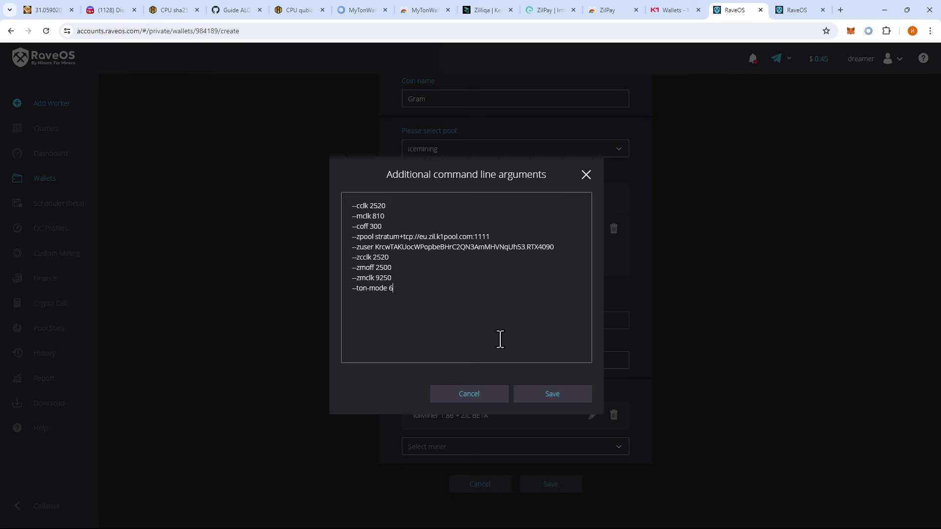
{"action": "double_click", "coordinate": [498, 247]}
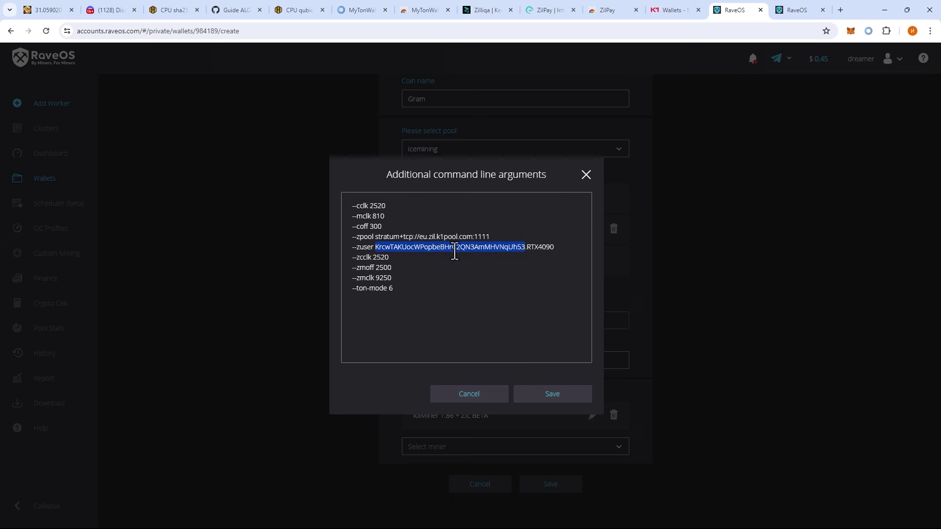
{"action": "double_click", "coordinate": [534, 247]}
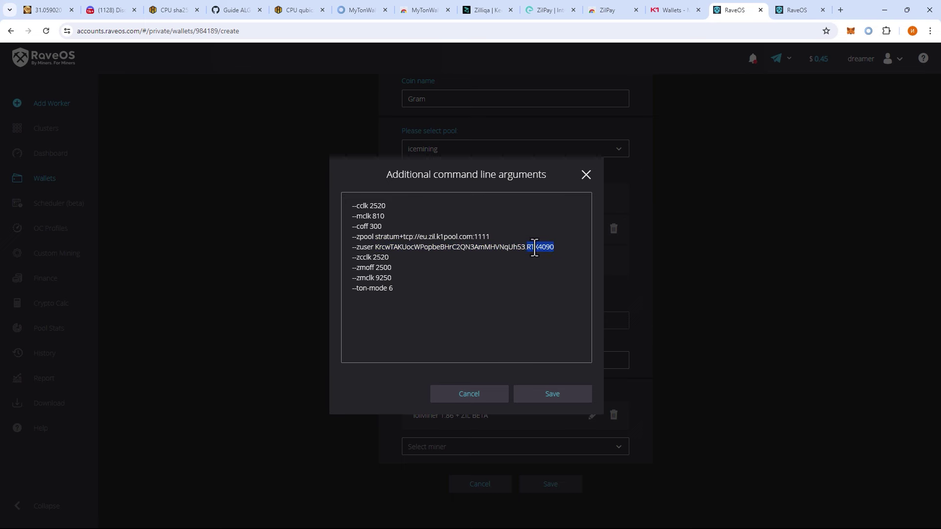
{"action": "left_click", "coordinate": [537, 394]}
{"action": "left_click", "coordinate": [561, 488]}
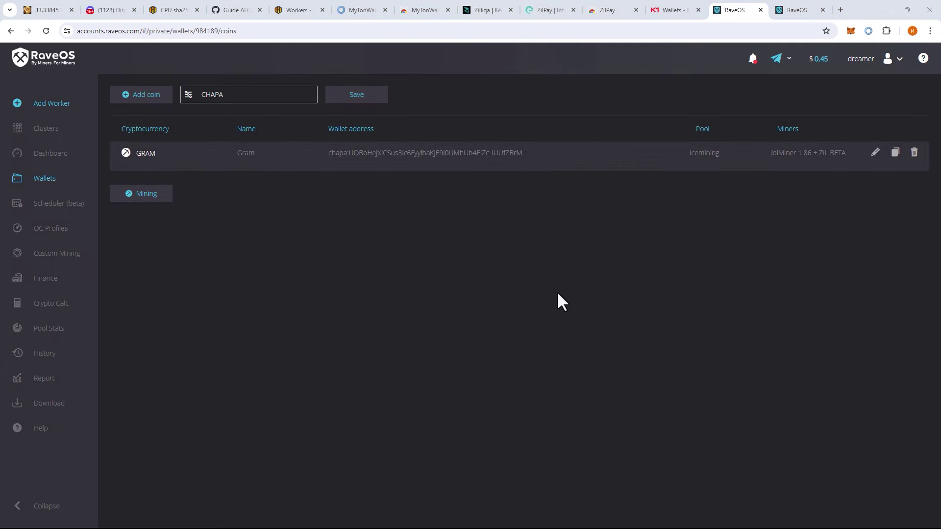
- Review the icemining CHAPA wallet's workers, picking out the RTX4090 row at 3.3 Gh/s
{"action": "key", "text": "ctrl+1"}
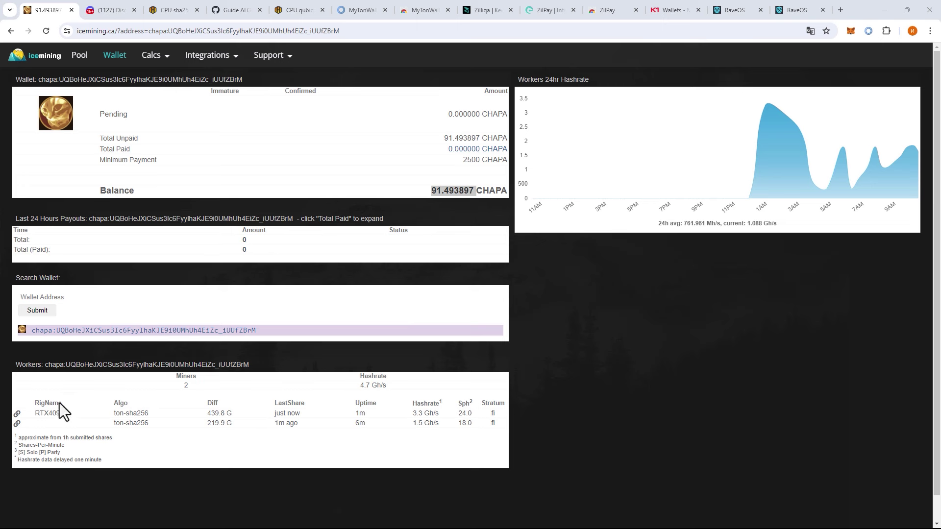
{"action": "left_click_drag", "start_coordinate": [35, 413], "coordinate": [80, 416]}
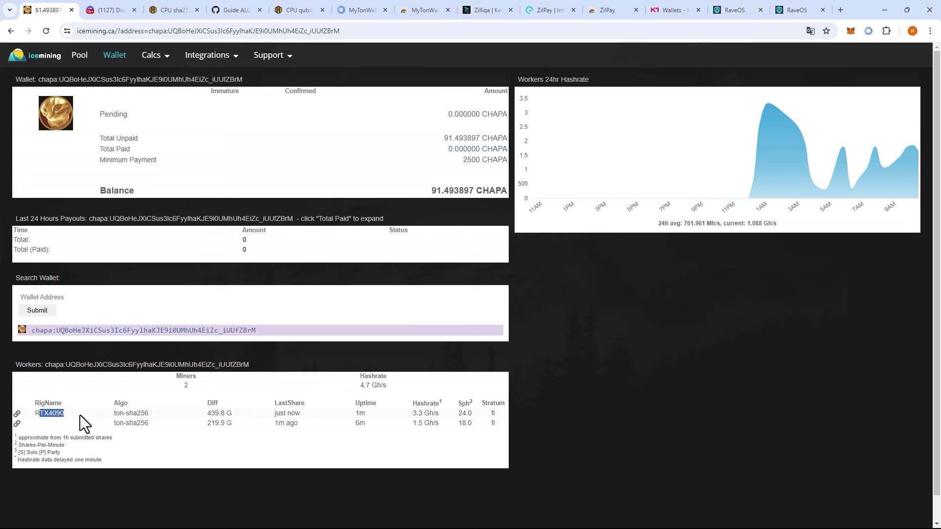
{"action": "left_click_drag", "start_coordinate": [490, 412], "coordinate": [29, 426]}
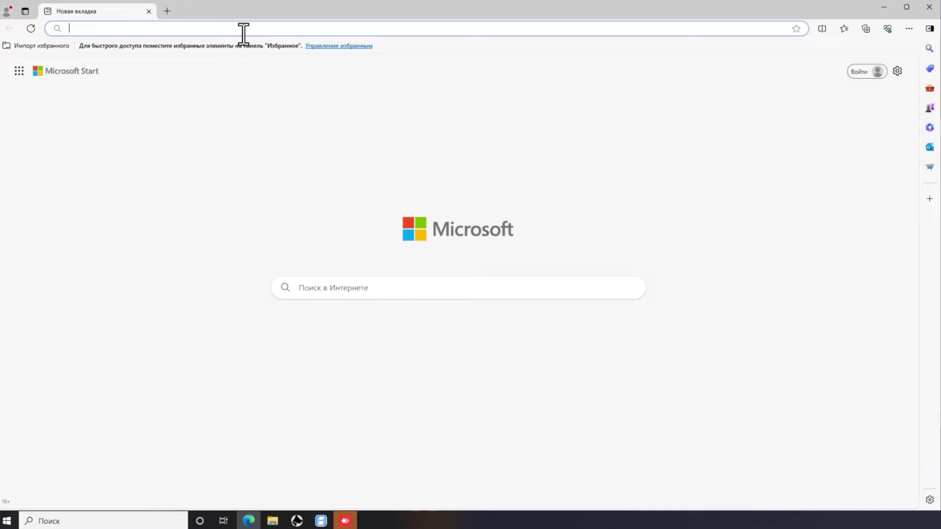
- Search for lolMiner downloads and read the GitHub lolMiner-releases 1.86 release notes
{"action": "type", "text": "lol"}
{"action": "key", "text": "Return"}
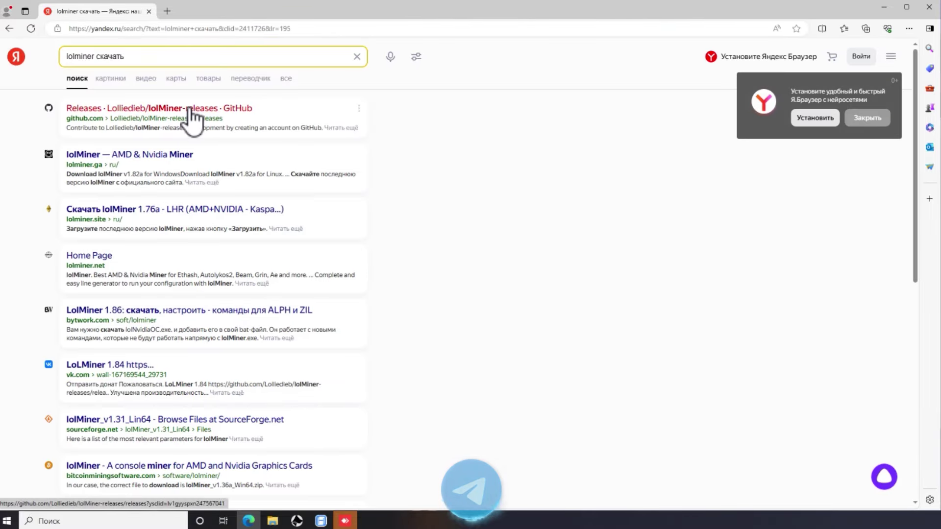
{"action": "left_click", "coordinate": [191, 113]}
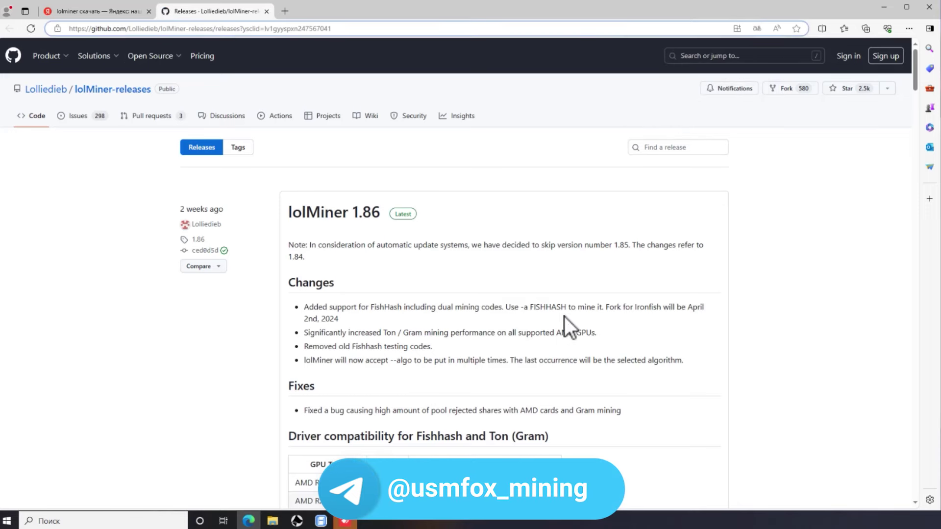
{"action": "left_click", "coordinate": [331, 215]}
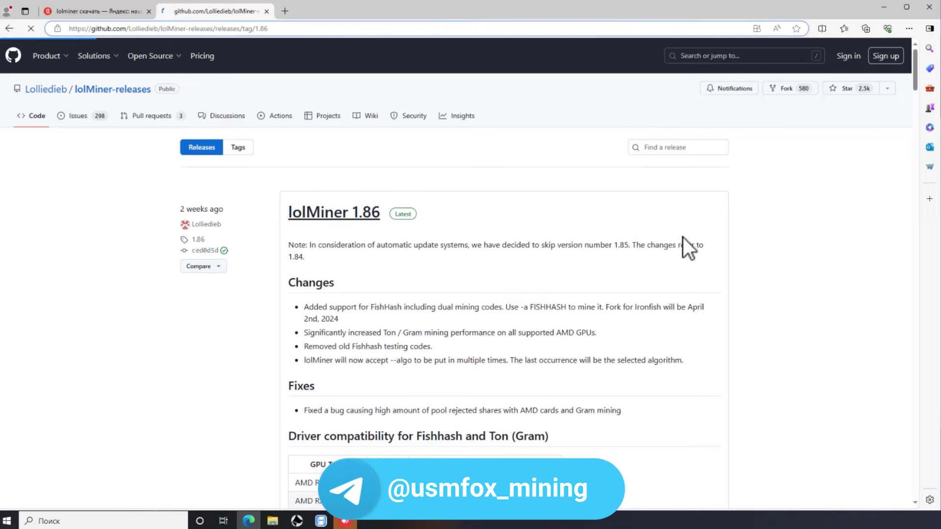
{"action": "scroll", "coordinate": [484, 243], "scroll_direction": "down", "scroll_amount": 7}
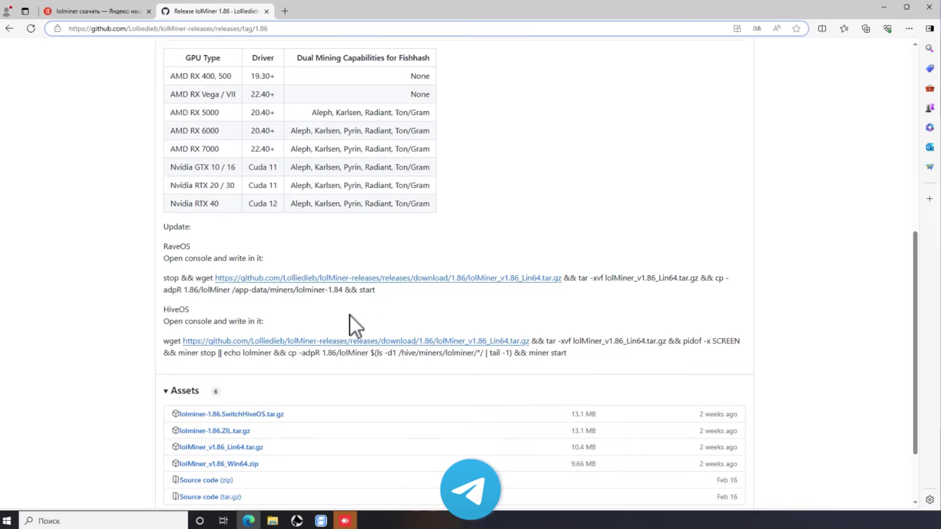
{"action": "scroll", "coordinate": [349, 312], "scroll_direction": "up", "scroll_amount": 8}
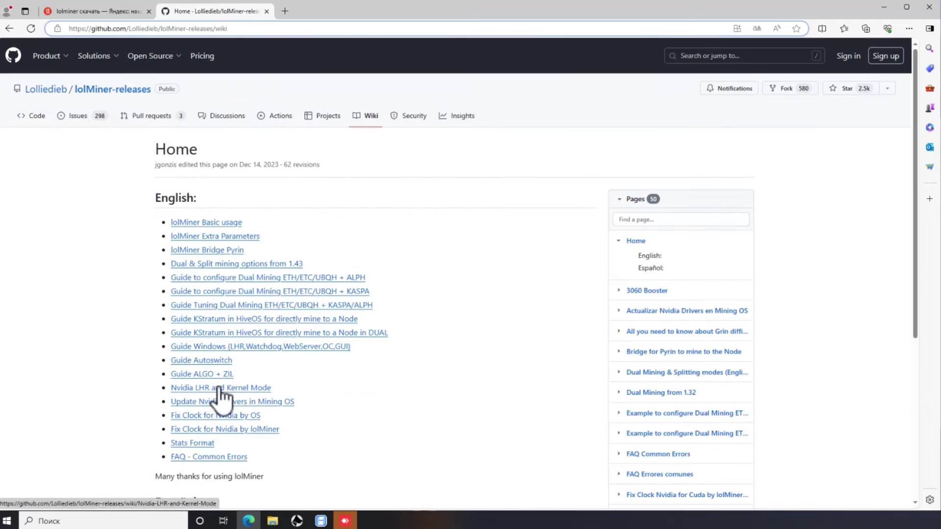
- Download the Windows lolzil.zip from the Guide ALGO + ZIL wiki page
{"action": "left_click", "coordinate": [227, 374]}
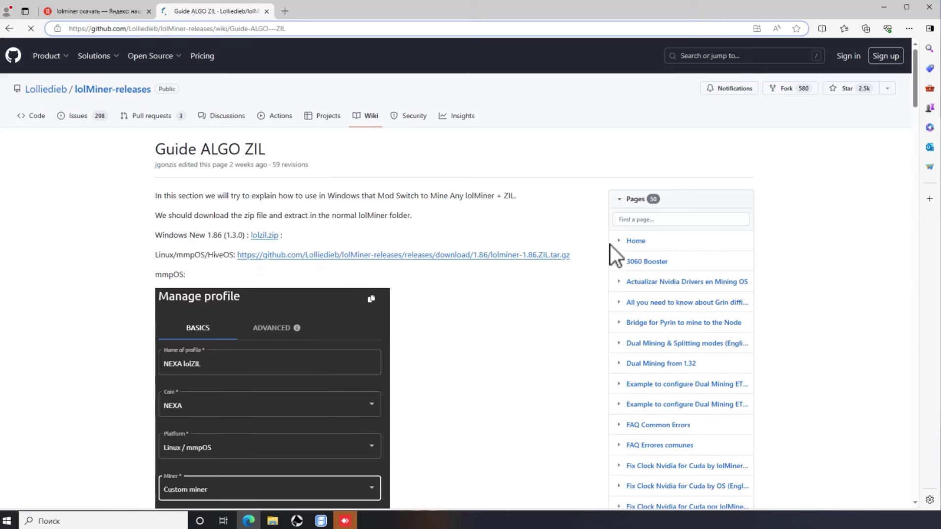
{"action": "left_click", "coordinate": [269, 239]}
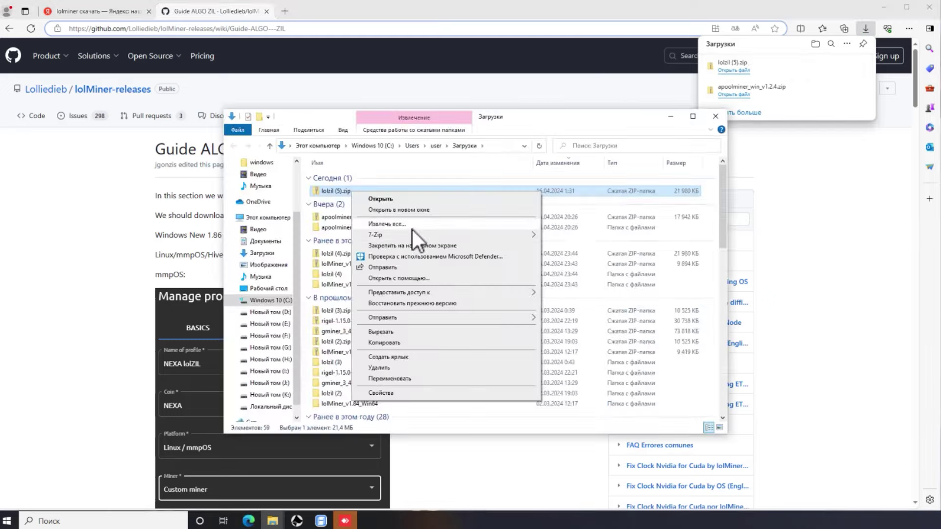
- Extract lolzil (5).zip and open its gram+zil.bat in Notepad for editing
{"action": "mouse_move", "coordinate": [427, 235]}
{"action": "left_click", "coordinate": [608, 279]}
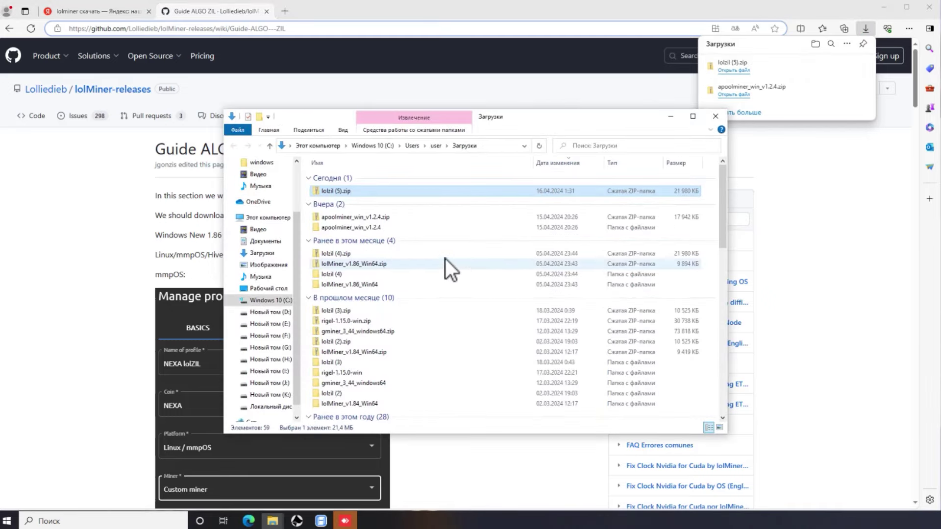
{"action": "left_click", "coordinate": [358, 201]}
{"action": "double_click", "coordinate": [357, 202]}
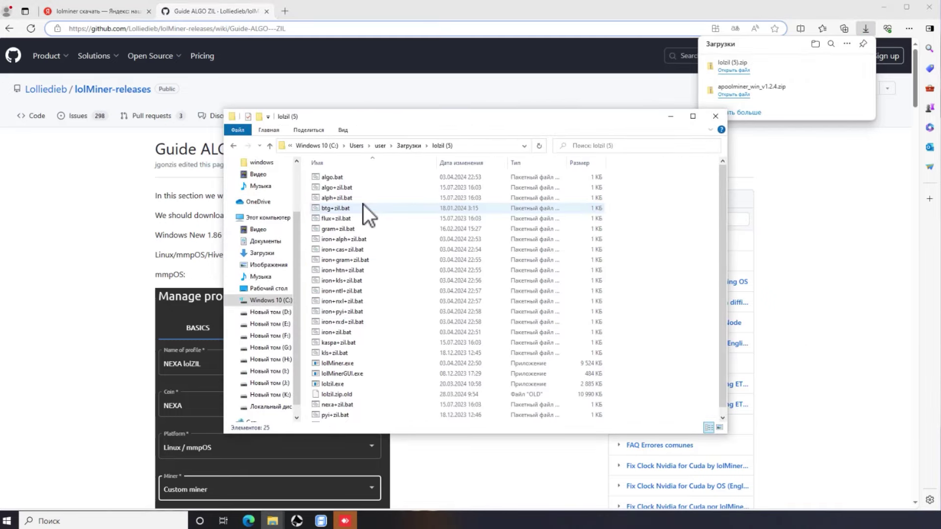
{"action": "scroll", "coordinate": [416, 199], "scroll_direction": "down", "scroll_amount": 1}
{"action": "scroll", "coordinate": [443, 308], "scroll_direction": "up", "scroll_amount": 1}
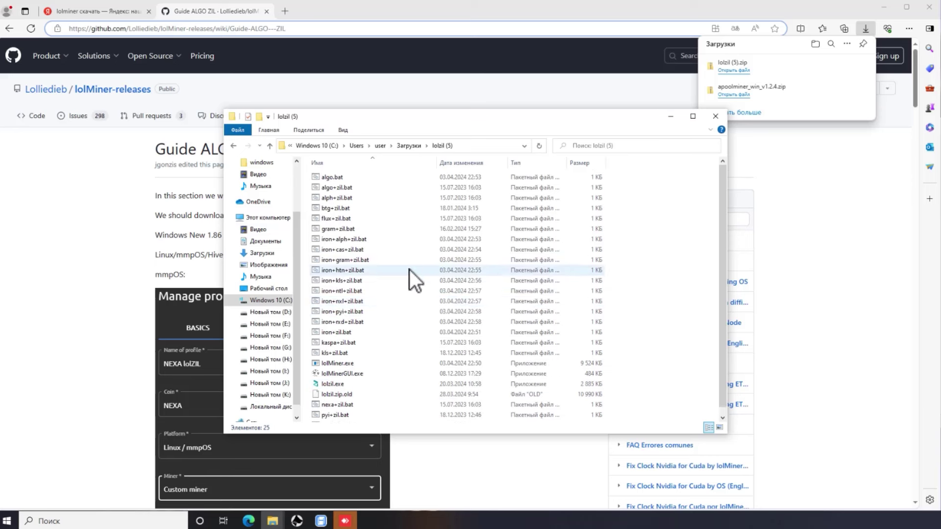
{"action": "right_click", "coordinate": [325, 232]}
{"action": "left_click", "coordinate": [350, 250]}
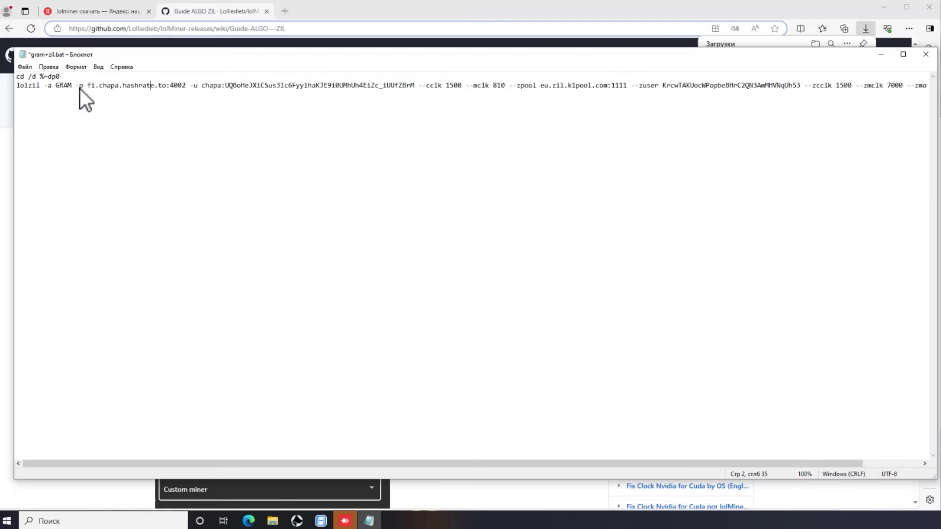
- Append --ton-mode 6 to the end of the lolzil command line and save gram+zil.bat
{"action": "left_click_drag", "start_coordinate": [80, 87], "coordinate": [388, 86]}
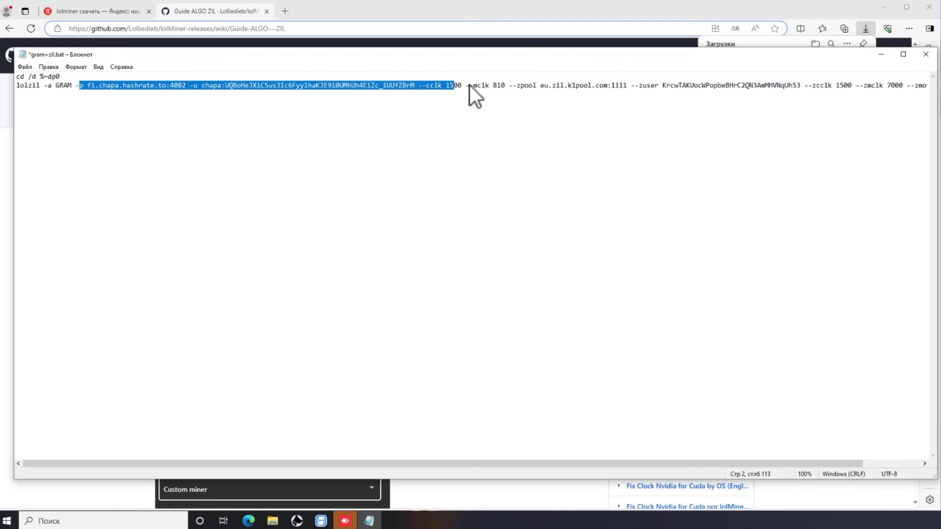
{"action": "left_click_drag", "start_coordinate": [469, 85], "coordinate": [905, 81]}
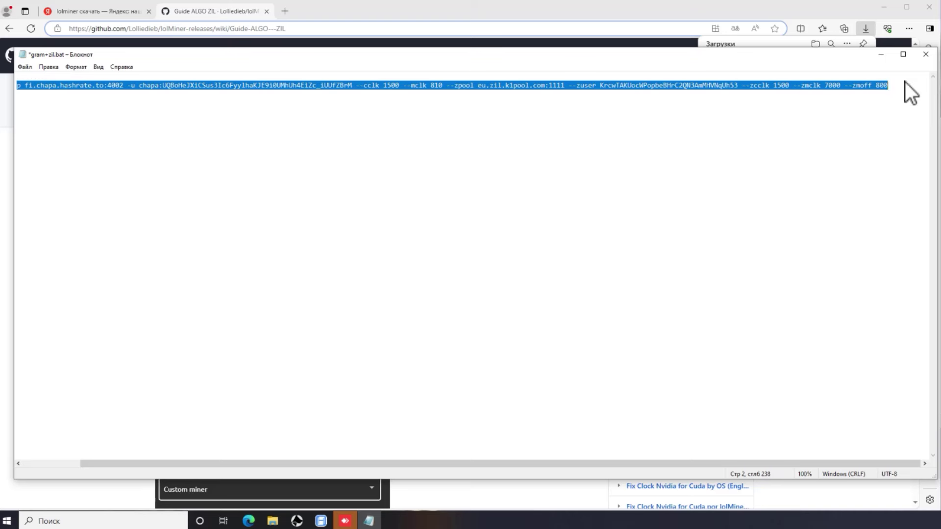
{"action": "key", "text": "Up"}
{"action": "key", "text": "End"}
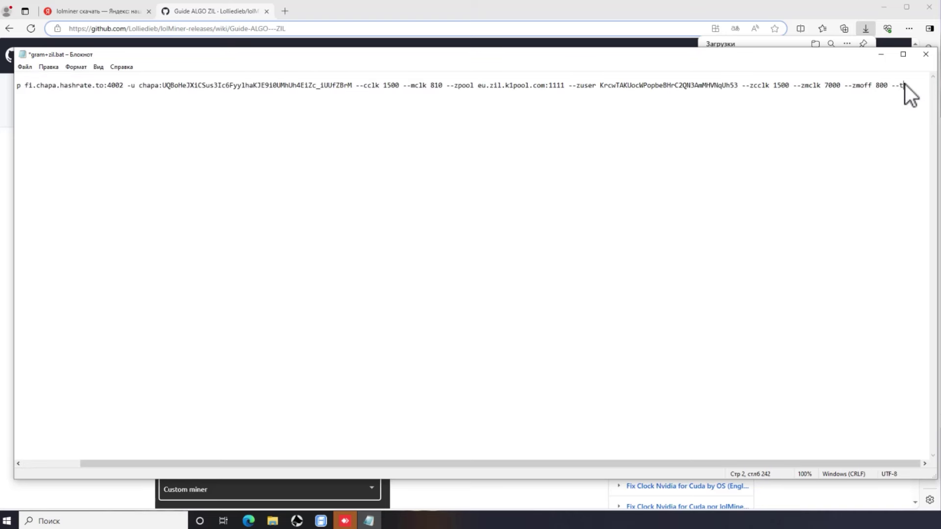
{"action": "type", "text": "--ton-mode 7"}
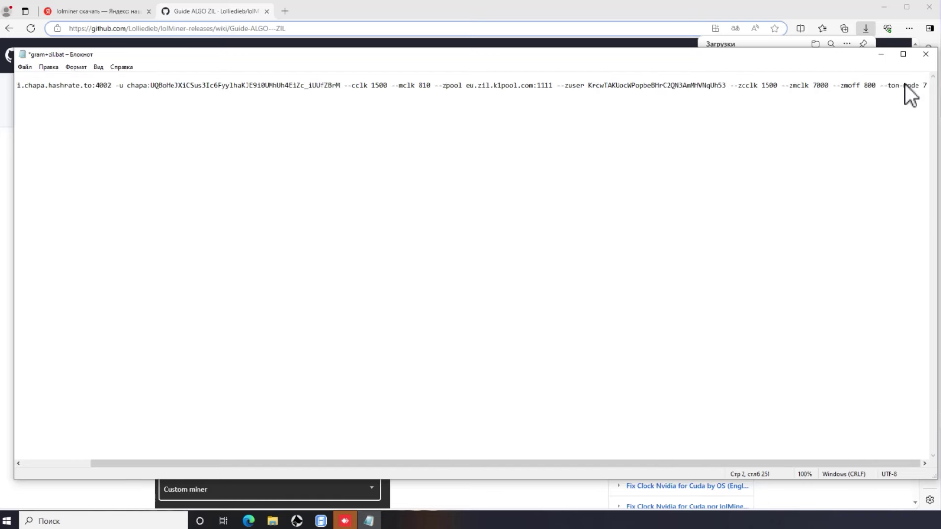
{"action": "key", "text": "BackSpace"}
{"action": "type", "text": "6"}
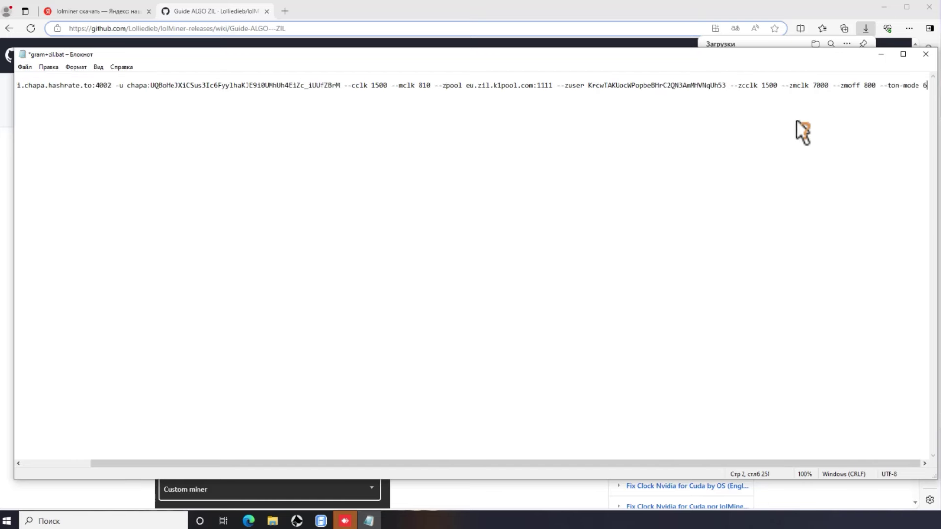
{"action": "left_click", "coordinate": [27, 68]}
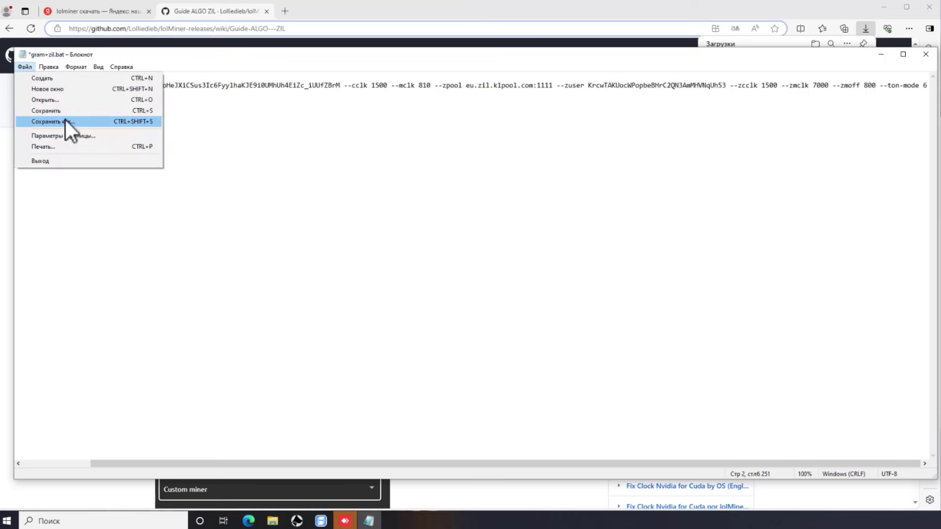
{"action": "left_click", "coordinate": [65, 112]}
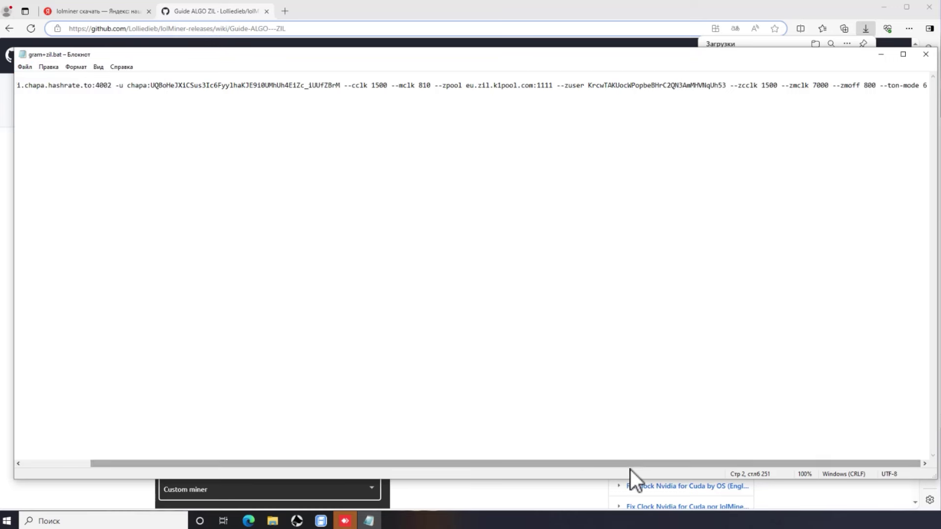
- Check the ZIL and GRAM wallet values in the command, then close Notepad
{"action": "left_click_drag", "start_coordinate": [637, 465], "coordinate": [589, 463]}
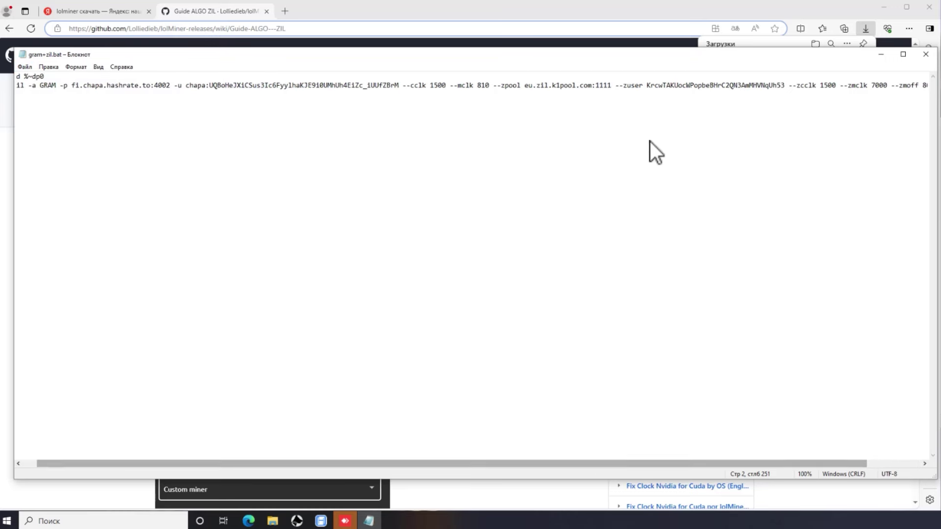
{"action": "left_click_drag", "start_coordinate": [648, 84], "coordinate": [721, 93]}
{"action": "left_click", "coordinate": [781, 93]}
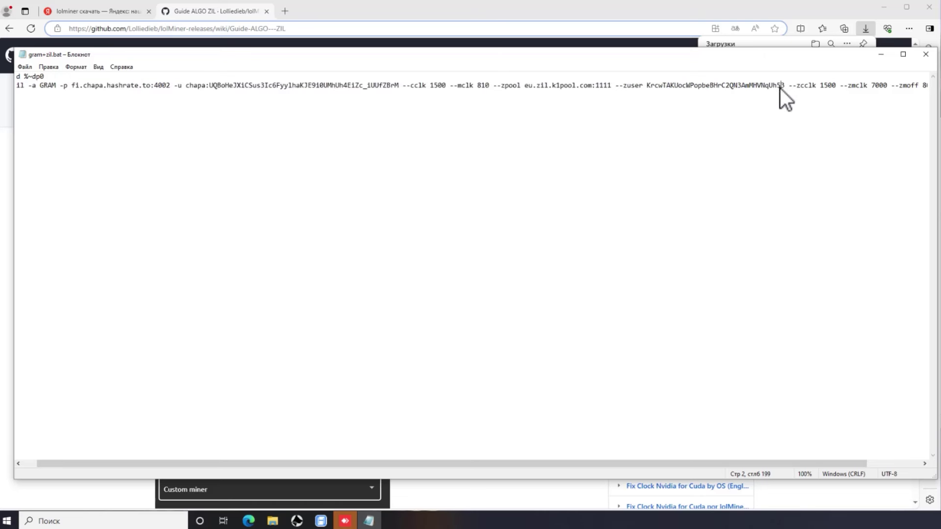
{"action": "left_click_drag", "start_coordinate": [784, 86], "coordinate": [649, 85]}
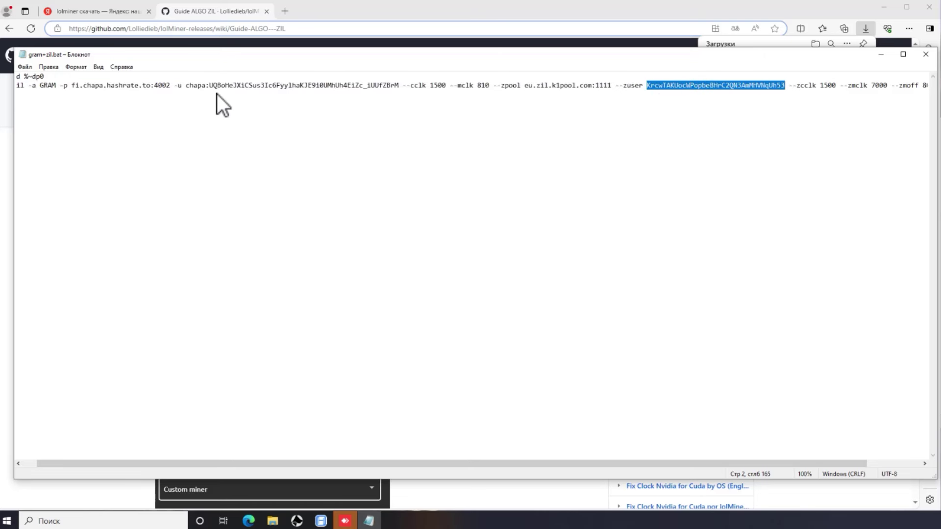
{"action": "left_click_drag", "start_coordinate": [187, 84], "coordinate": [379, 85]}
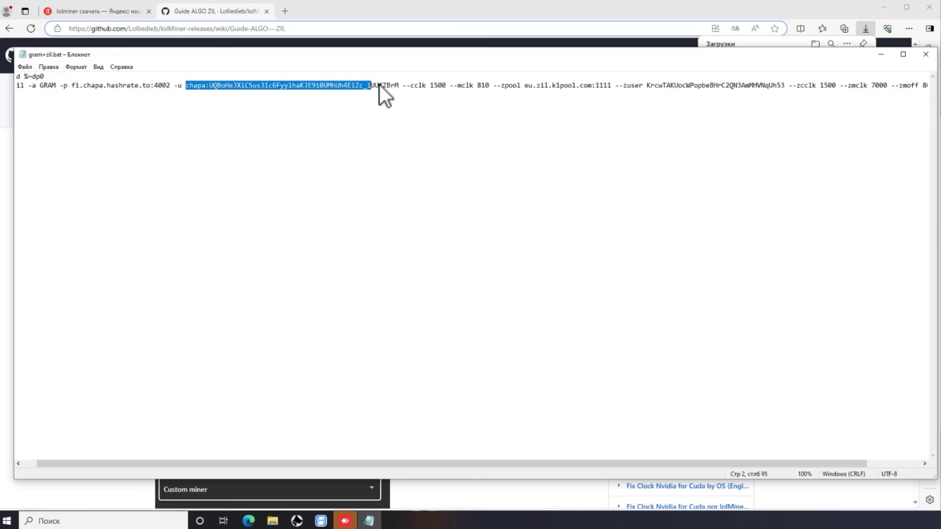
{"action": "left_click", "coordinate": [206, 87]}
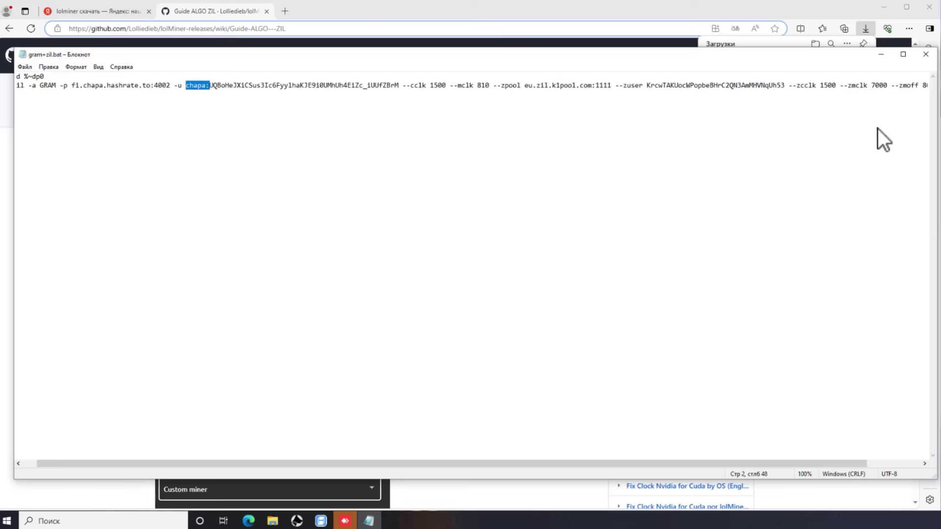
{"action": "left_click", "coordinate": [925, 54]}
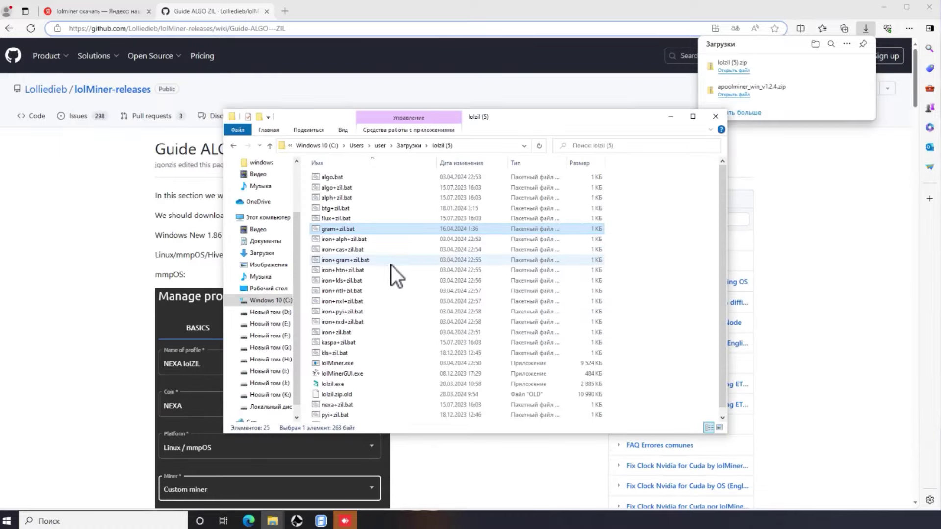
- Set lolMiner.exe and lolMinerGUI.exe to always run as administrator
{"action": "right_click", "coordinate": [337, 366]}
{"action": "left_click", "coordinate": [374, 359]}
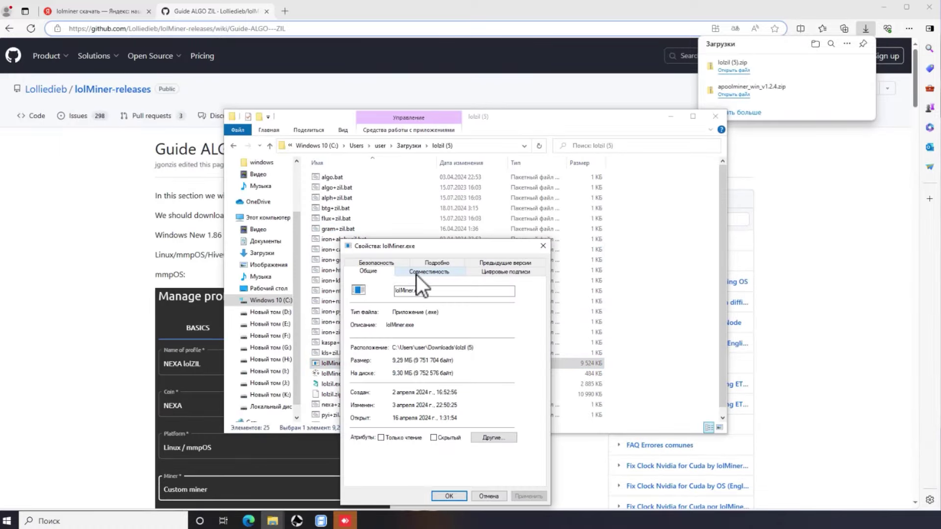
{"action": "left_click", "coordinate": [428, 272]}
{"action": "left_click", "coordinate": [392, 428]}
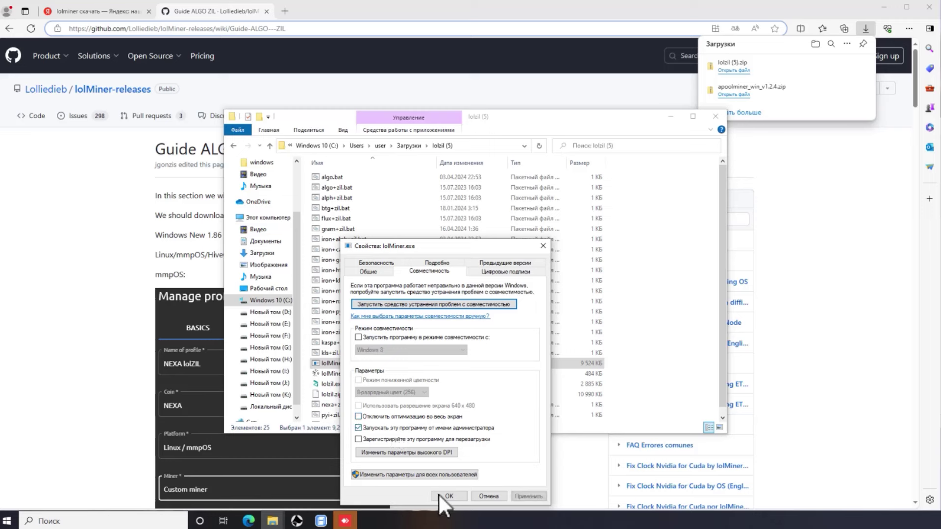
{"action": "left_click", "coordinate": [438, 493]}
{"action": "right_click", "coordinate": [339, 376]}
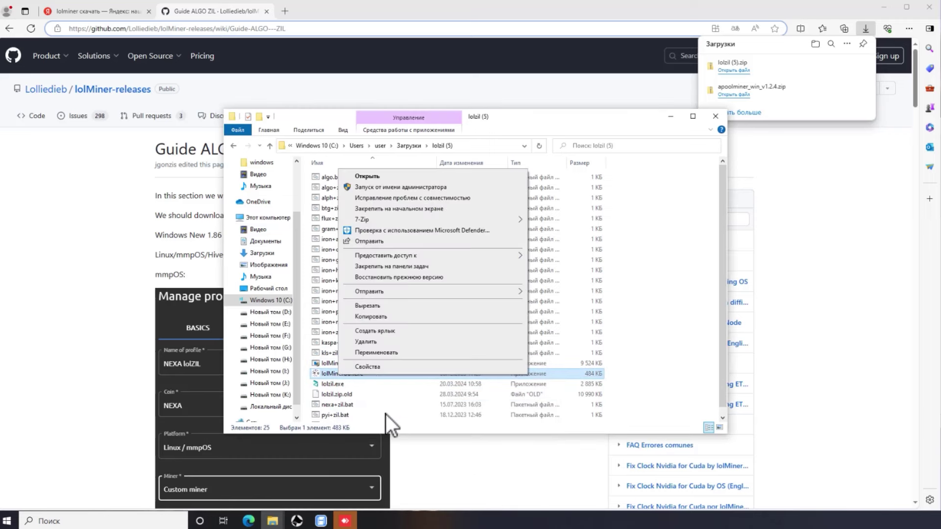
{"action": "left_click", "coordinate": [376, 371]}
{"action": "left_click", "coordinate": [391, 271]}
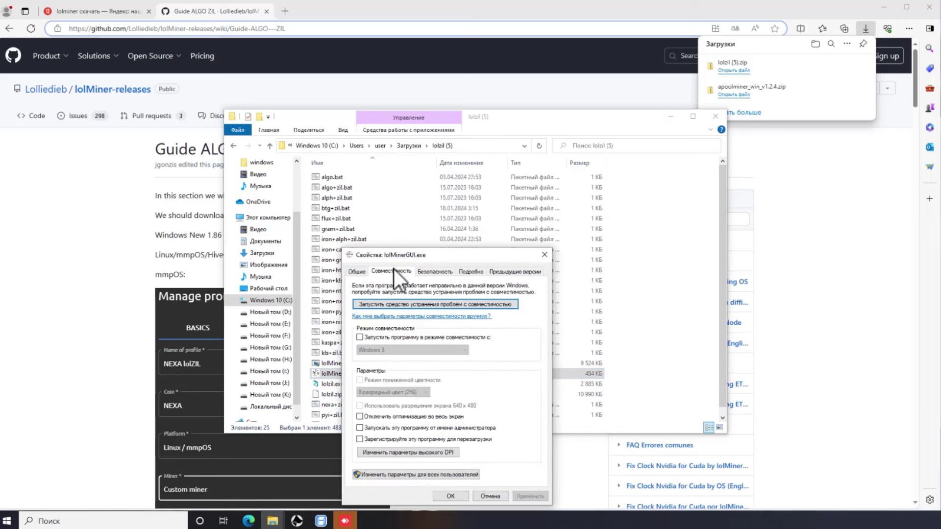
{"action": "left_click", "coordinate": [404, 429]}
{"action": "left_click", "coordinate": [442, 494]}
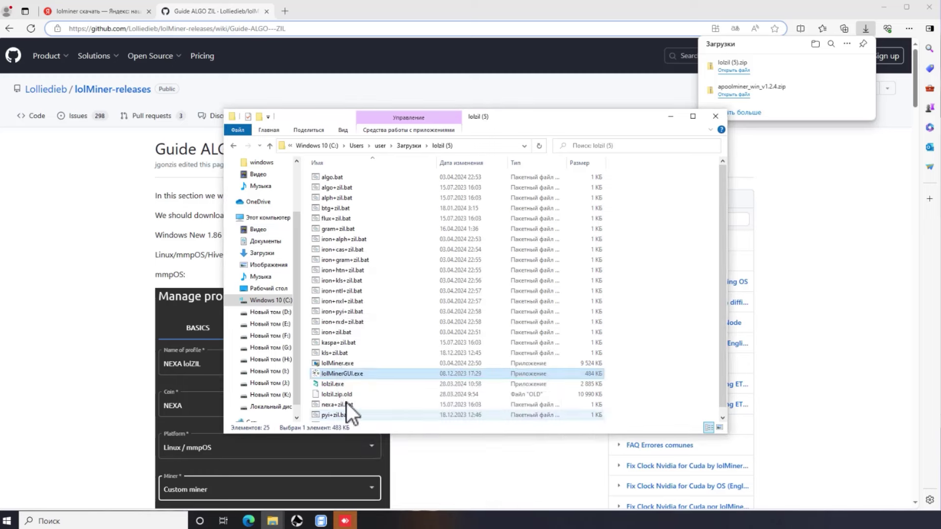
- Set lolzil.exe to always run as administrator and launch gram+zil.bat to start mining
{"action": "left_click", "coordinate": [339, 384]}
{"action": "right_click", "coordinate": [339, 386]}
{"action": "left_click", "coordinate": [393, 384]}
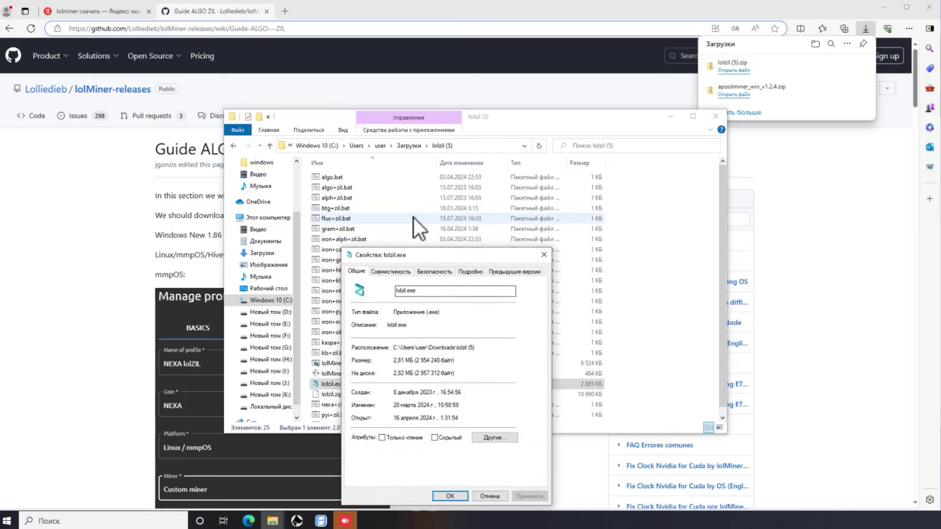
{"action": "left_click", "coordinate": [398, 274]}
{"action": "left_click", "coordinate": [404, 428]}
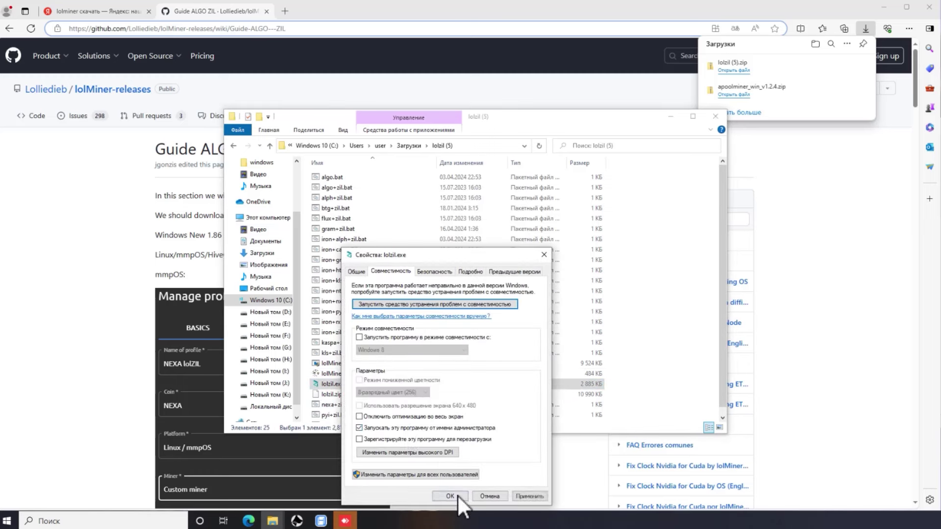
{"action": "left_click", "coordinate": [457, 495]}
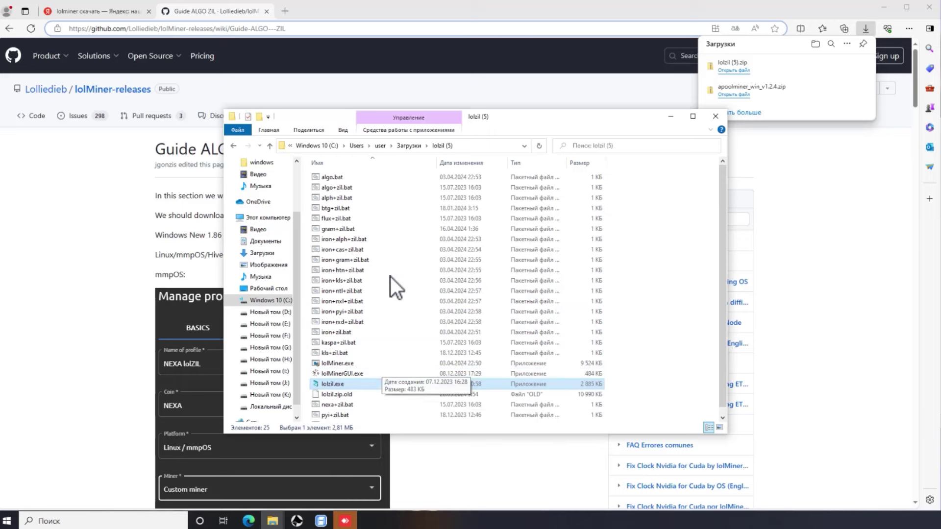
{"action": "double_click", "coordinate": [337, 229]}
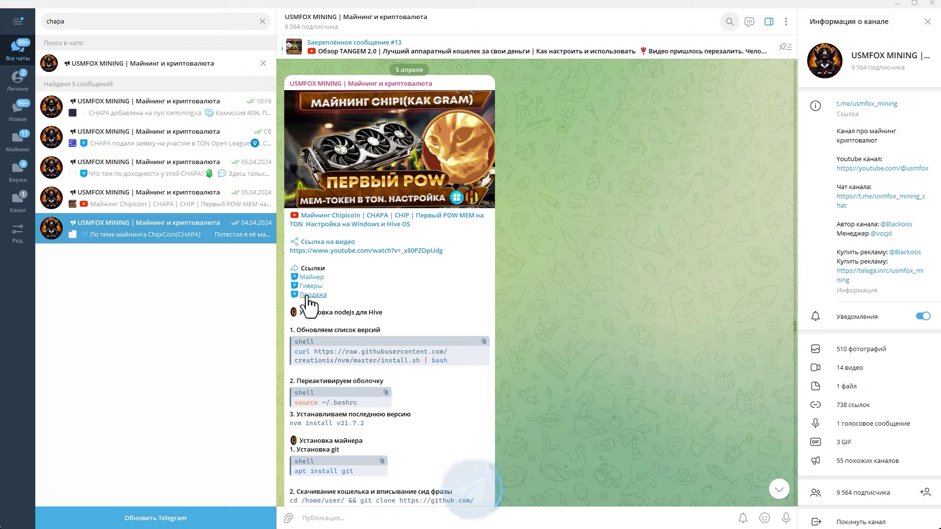
{"action": "left_click", "coordinate": [304, 296]}
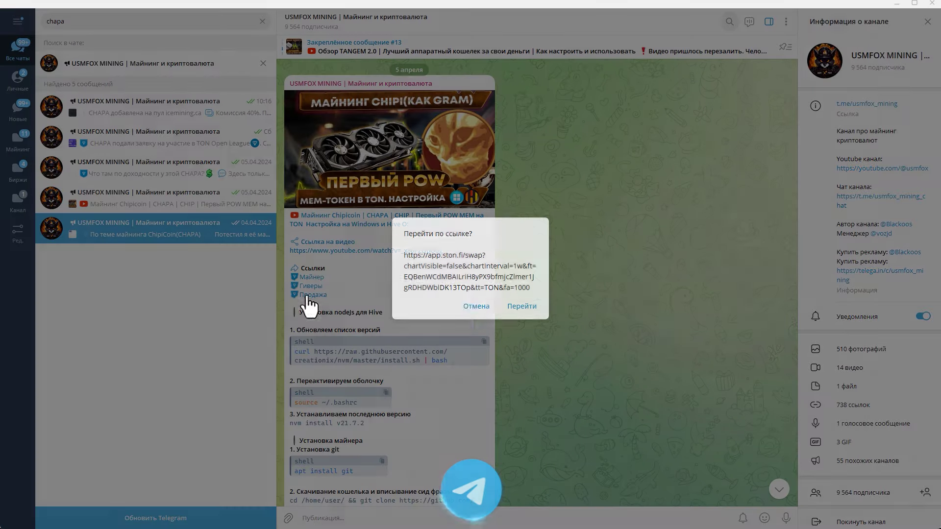
- Confirm opening the STON.fi swap link to sell CHAPA for TON
{"action": "left_click", "coordinate": [517, 307]}
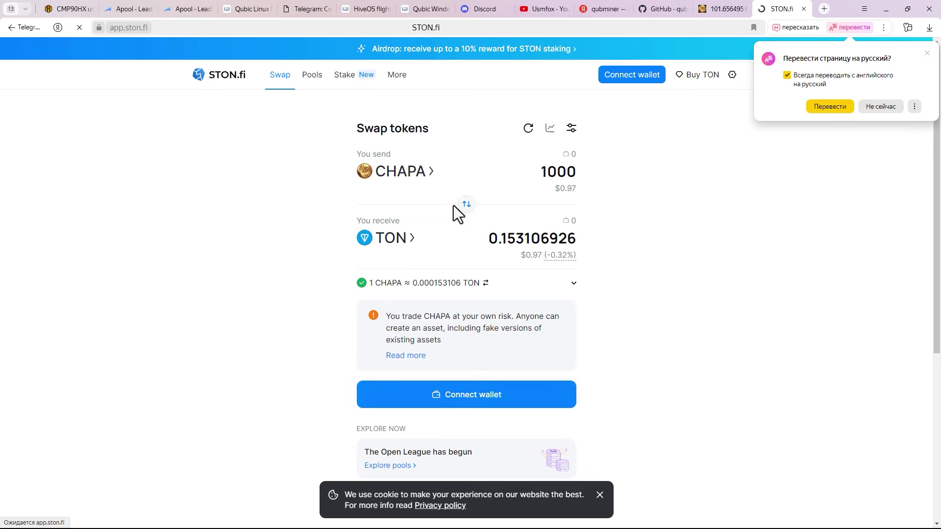
- Decline page translation and review the 1000 CHAPA to 0.153106926 TON swap quote
{"action": "left_click", "coordinate": [539, 173]}
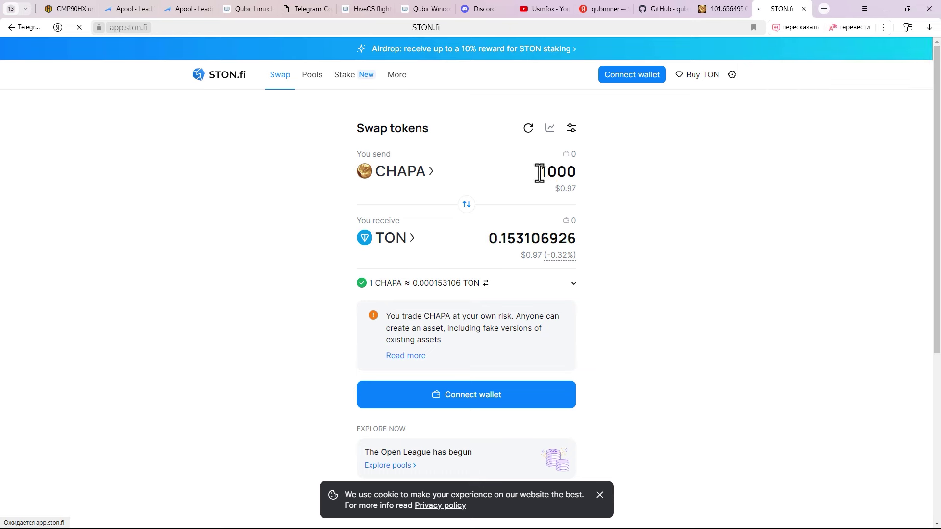
{"action": "left_click", "coordinate": [622, 267]}
{"action": "left_click_drag", "start_coordinate": [491, 239], "coordinate": [578, 240]}
{"action": "left_click", "coordinate": [621, 289]}
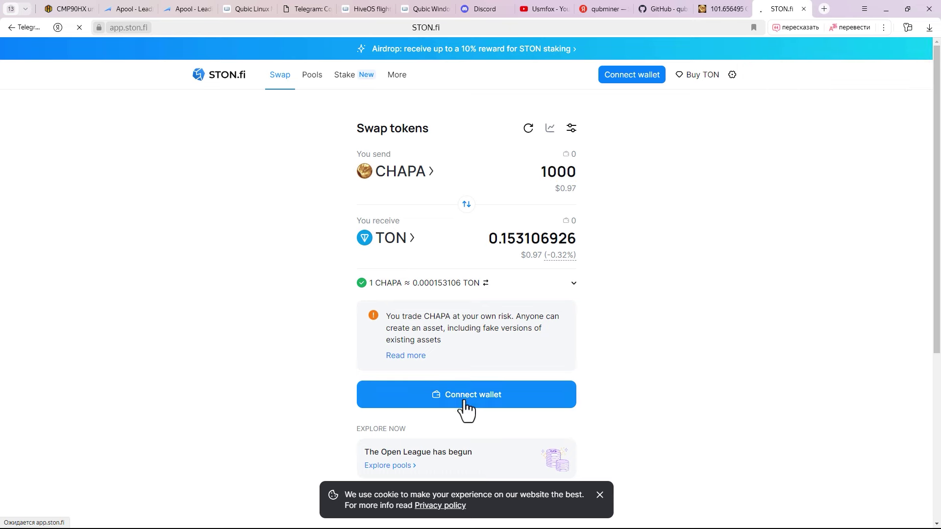